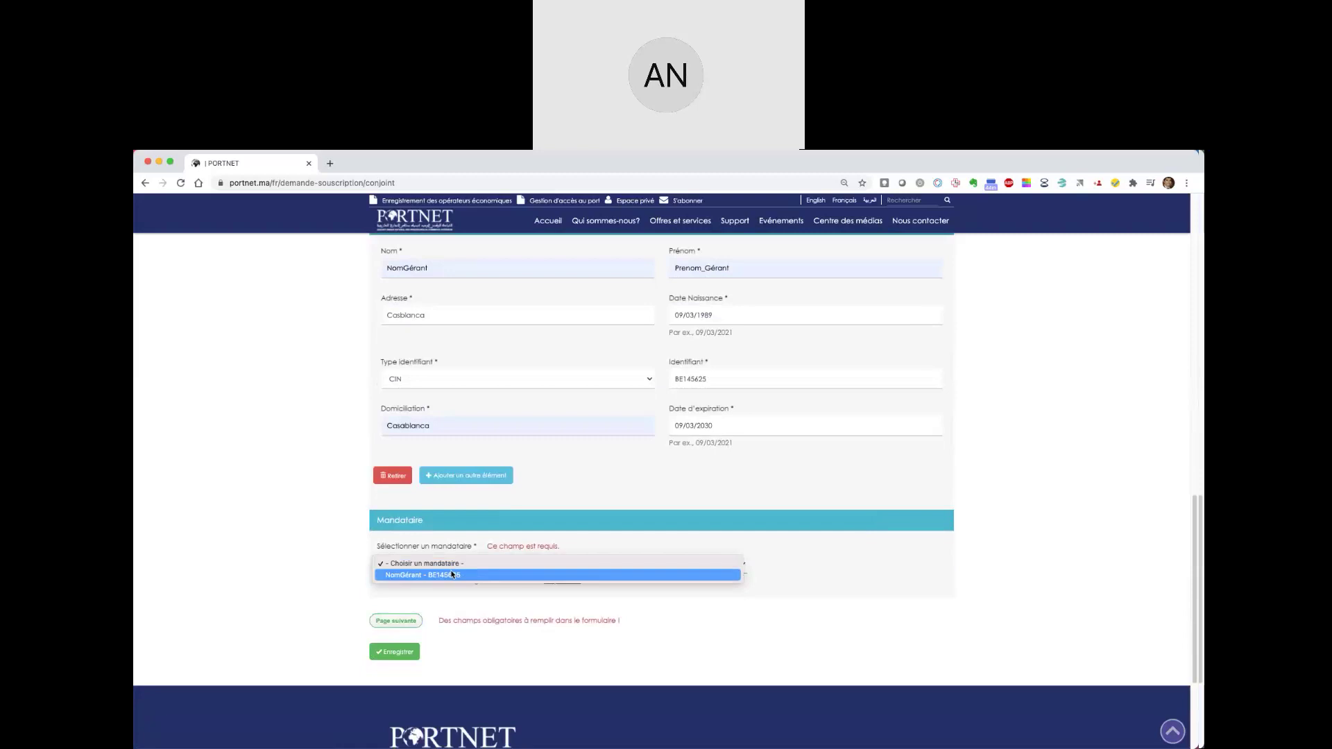
- Advance the request to step 2 of 3, Documents, and return to the top of the form
left_click(395, 620)
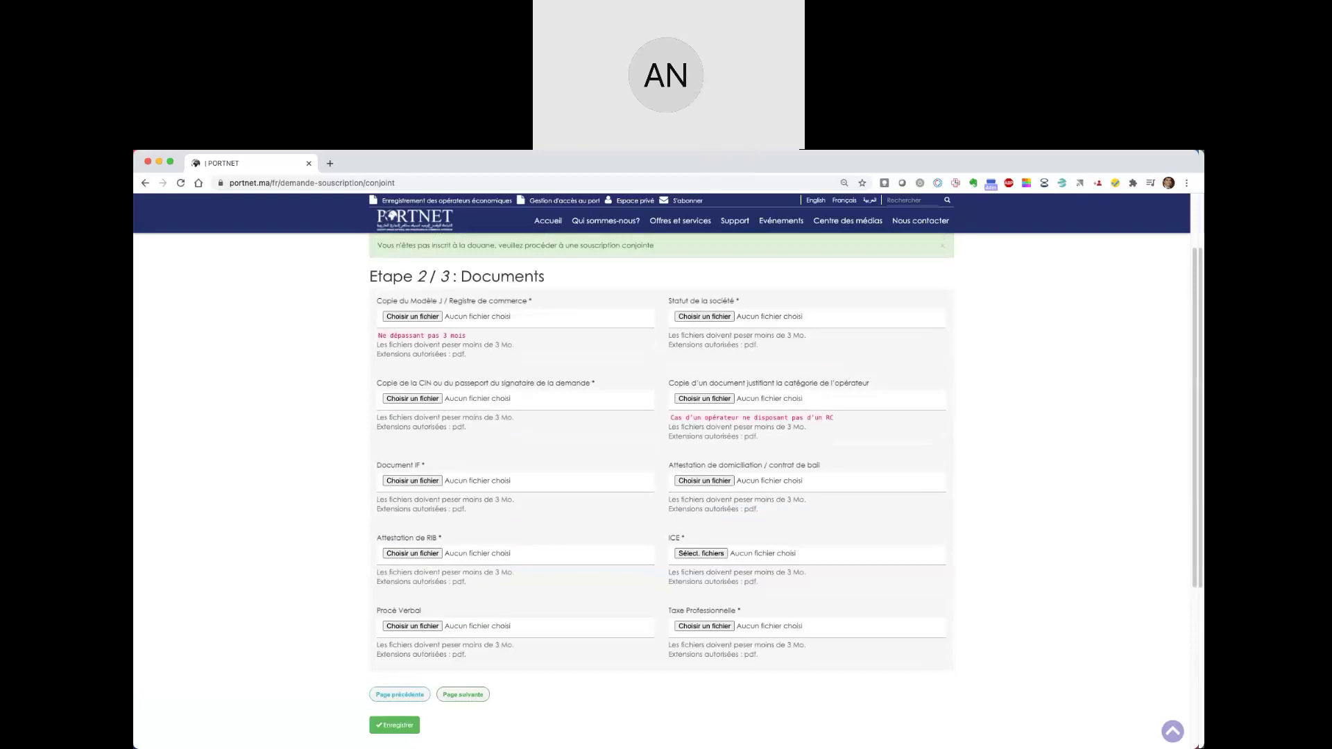
scroll(422, 349, "up", 2)
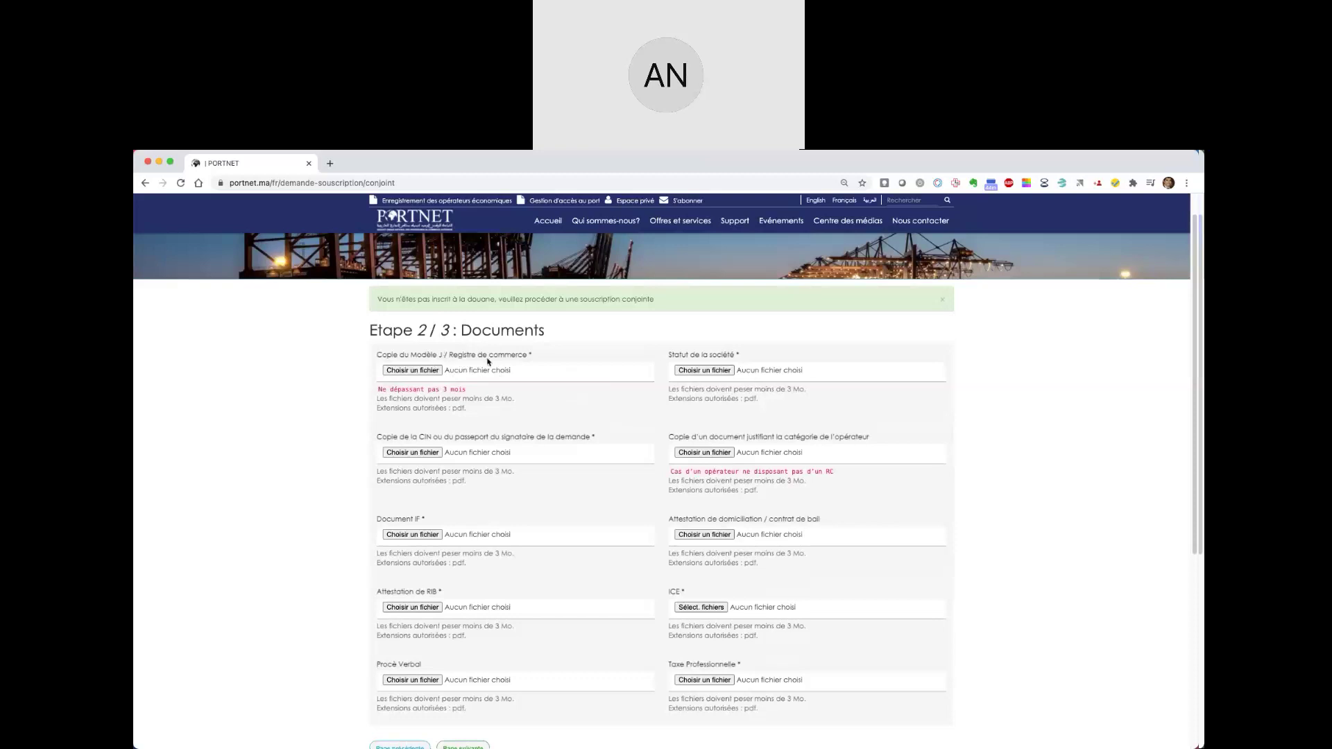
left_click(415, 371)
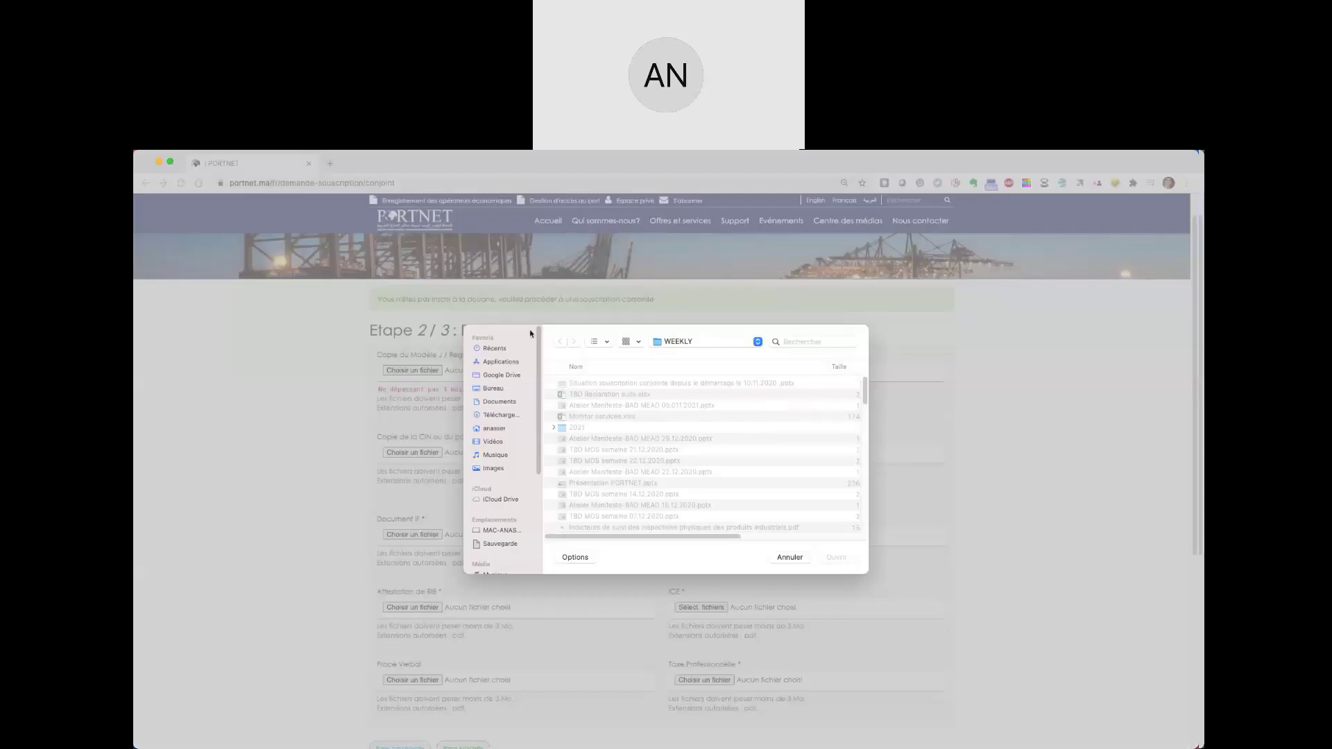
left_click(789, 557)
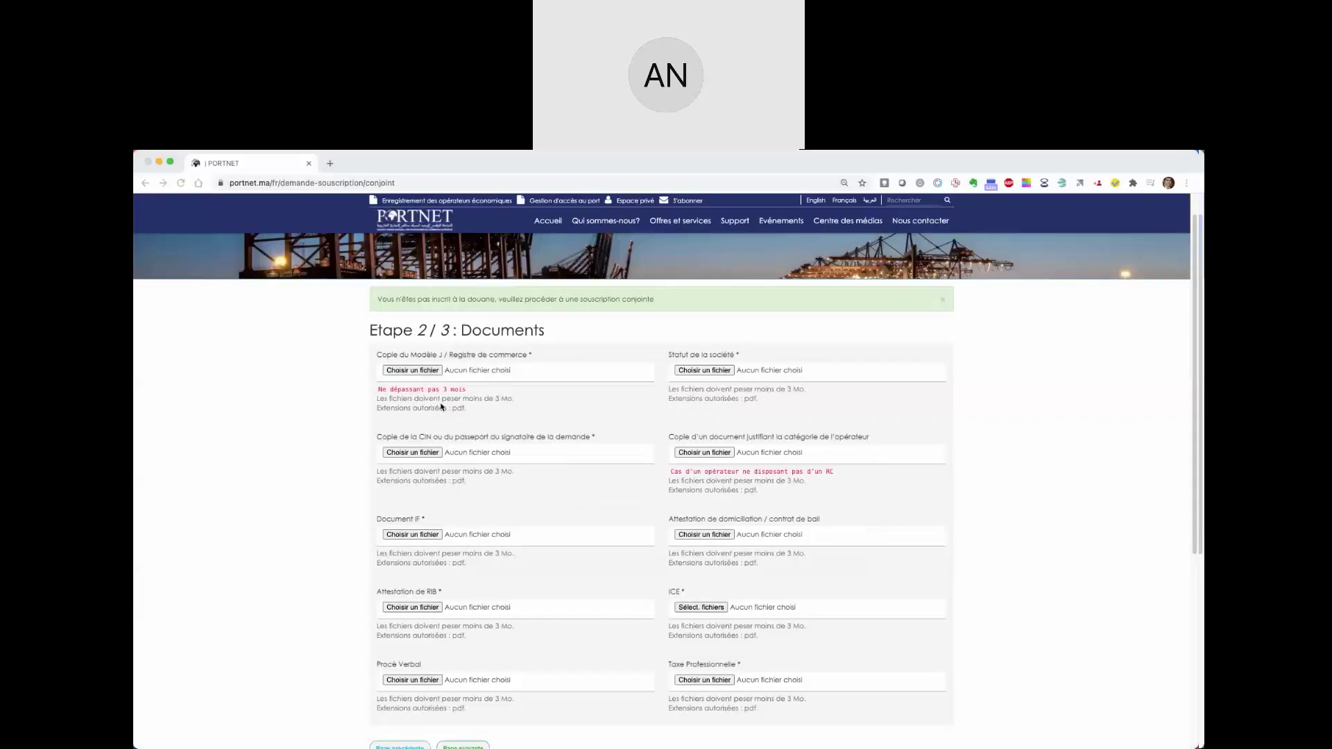
left_click_drag(378, 390, 465, 392)
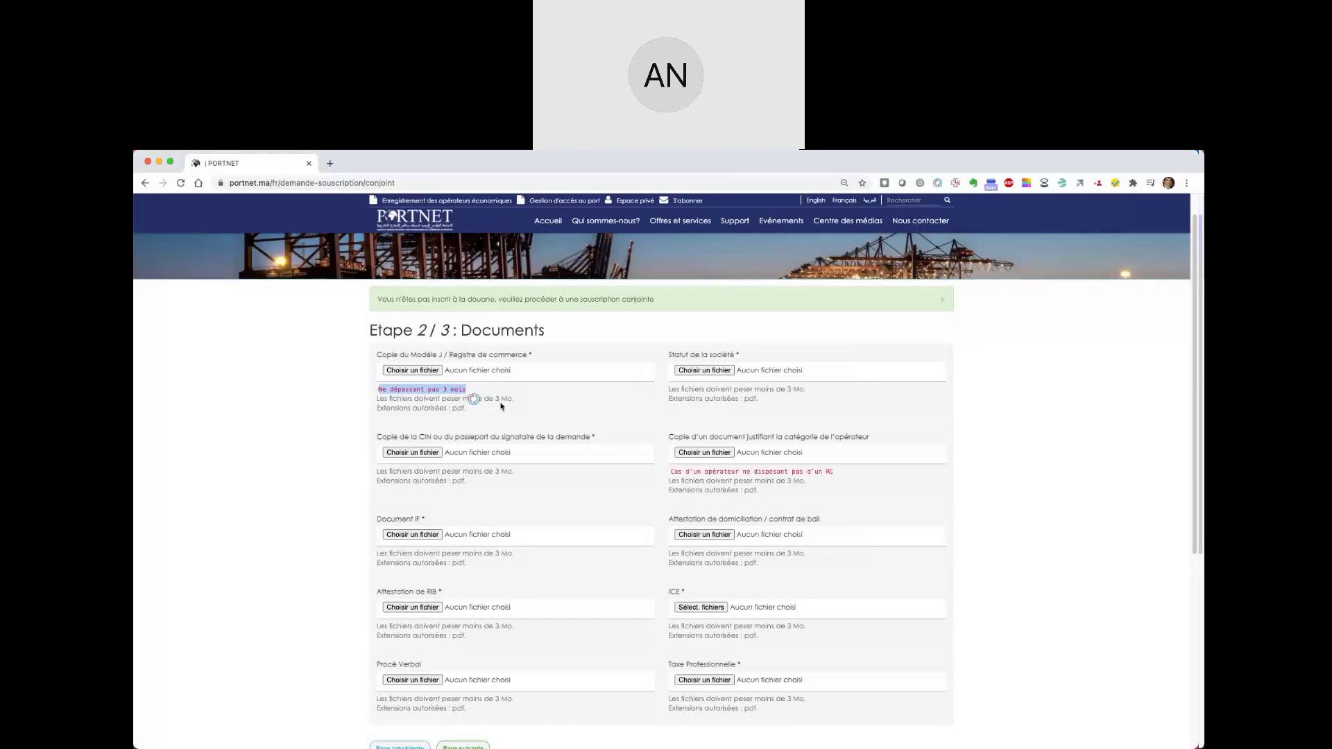
left_click(496, 399)
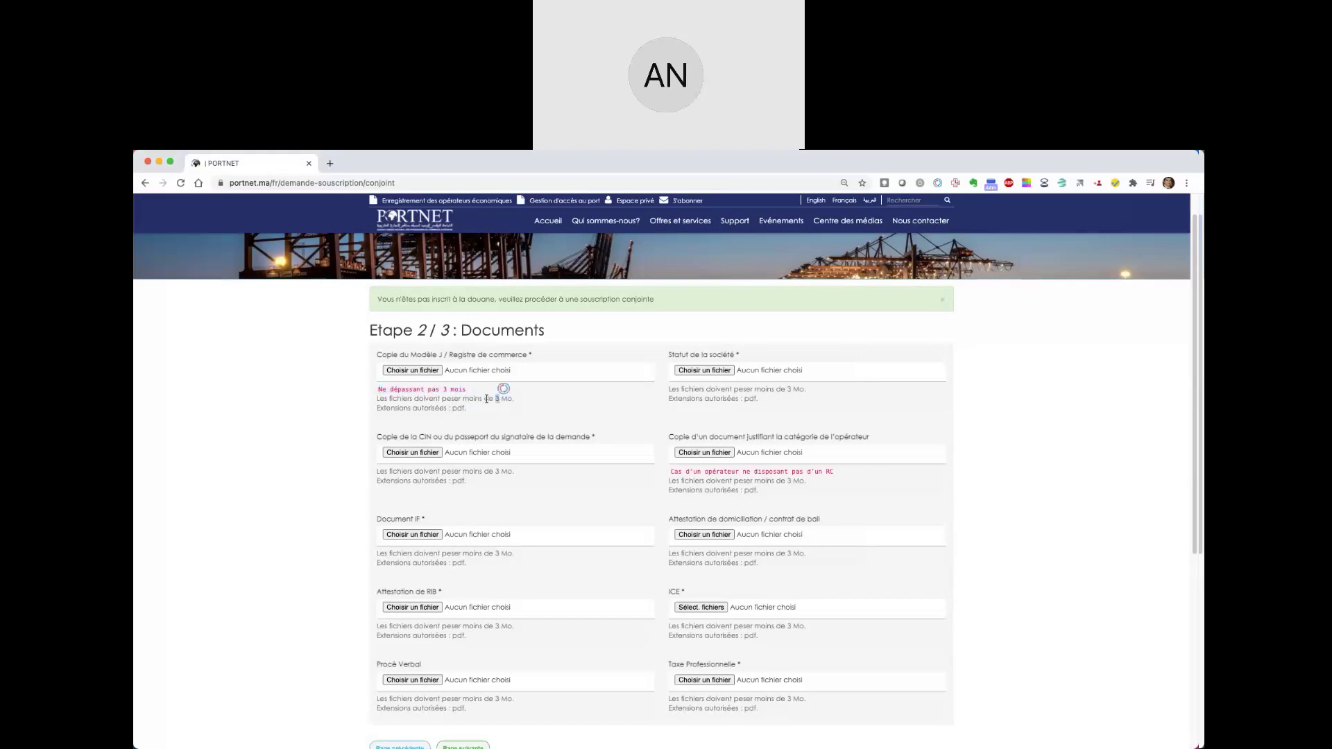
left_click_drag(395, 400, 483, 401)
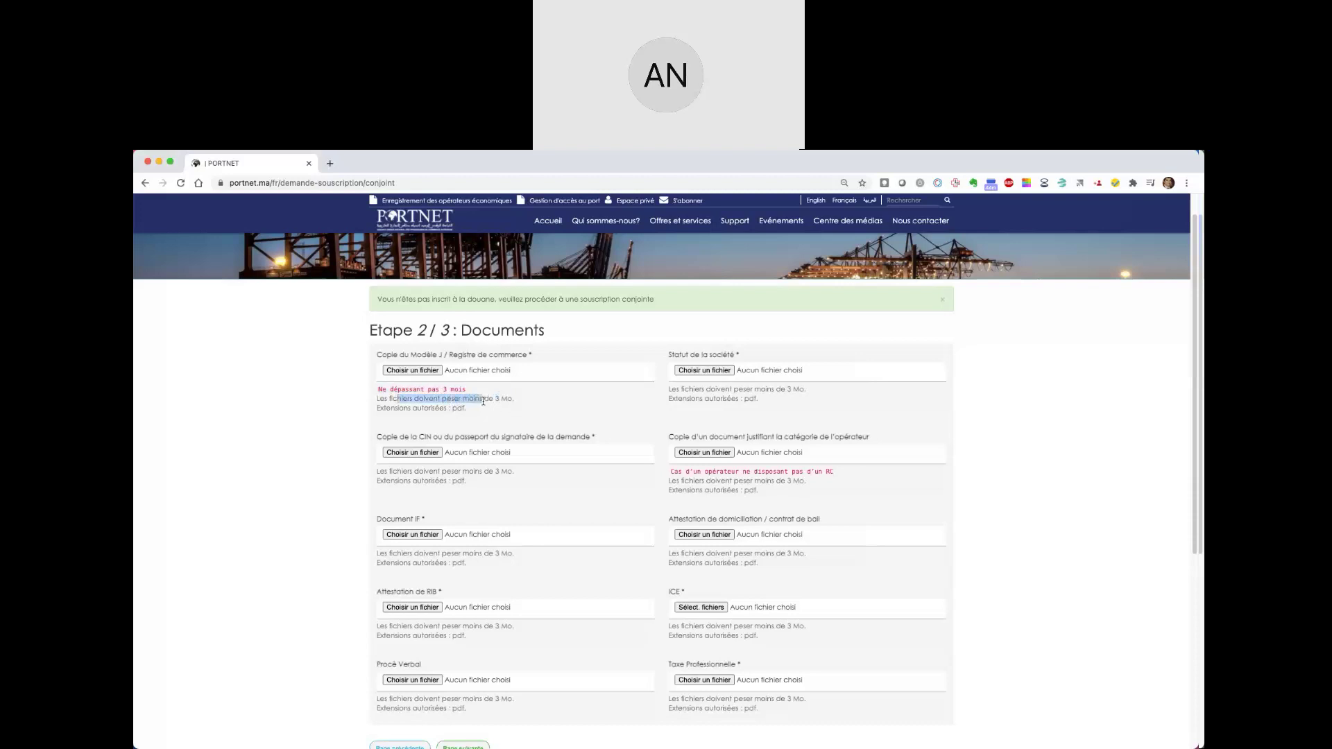
left_click(498, 400)
left_click(504, 389)
- Attach Model J.pdf from Documents souscription PORTNET/ADII to the Modèle J / Registre de commerce field
left_click(699, 369)
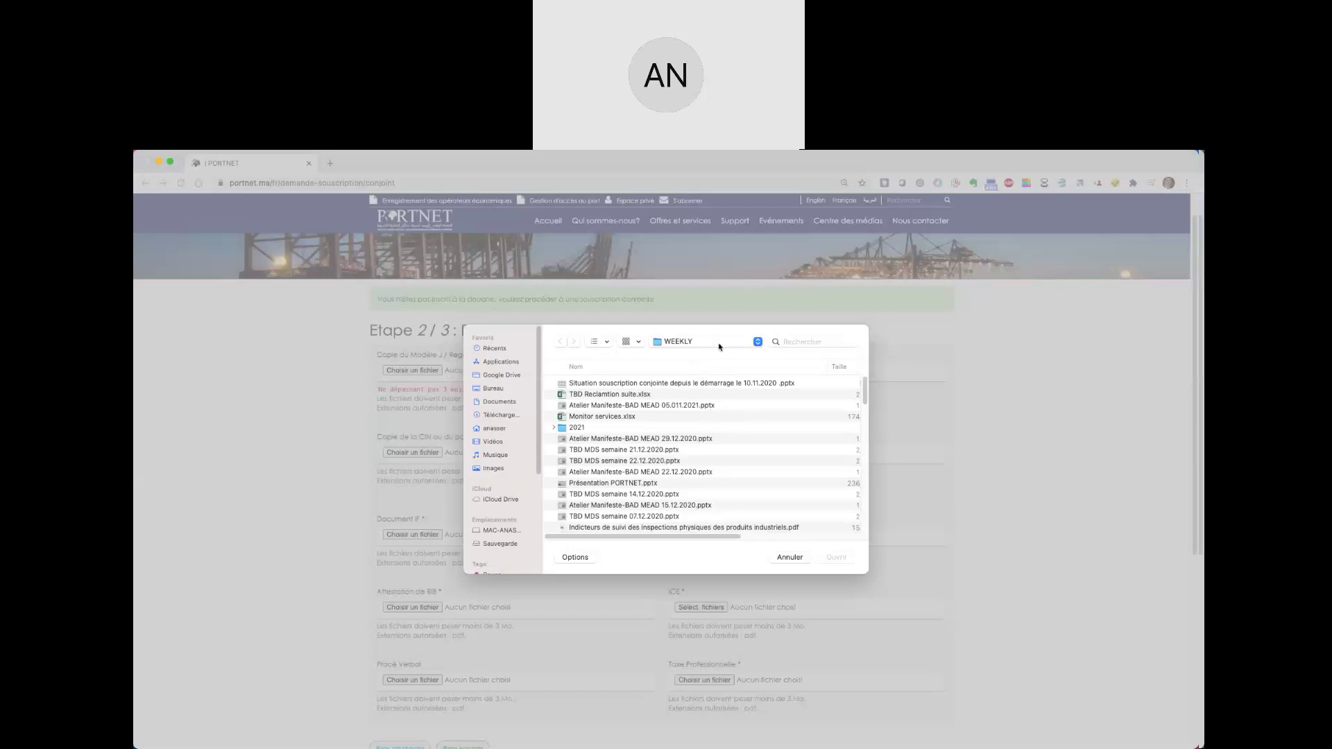
left_click(718, 343)
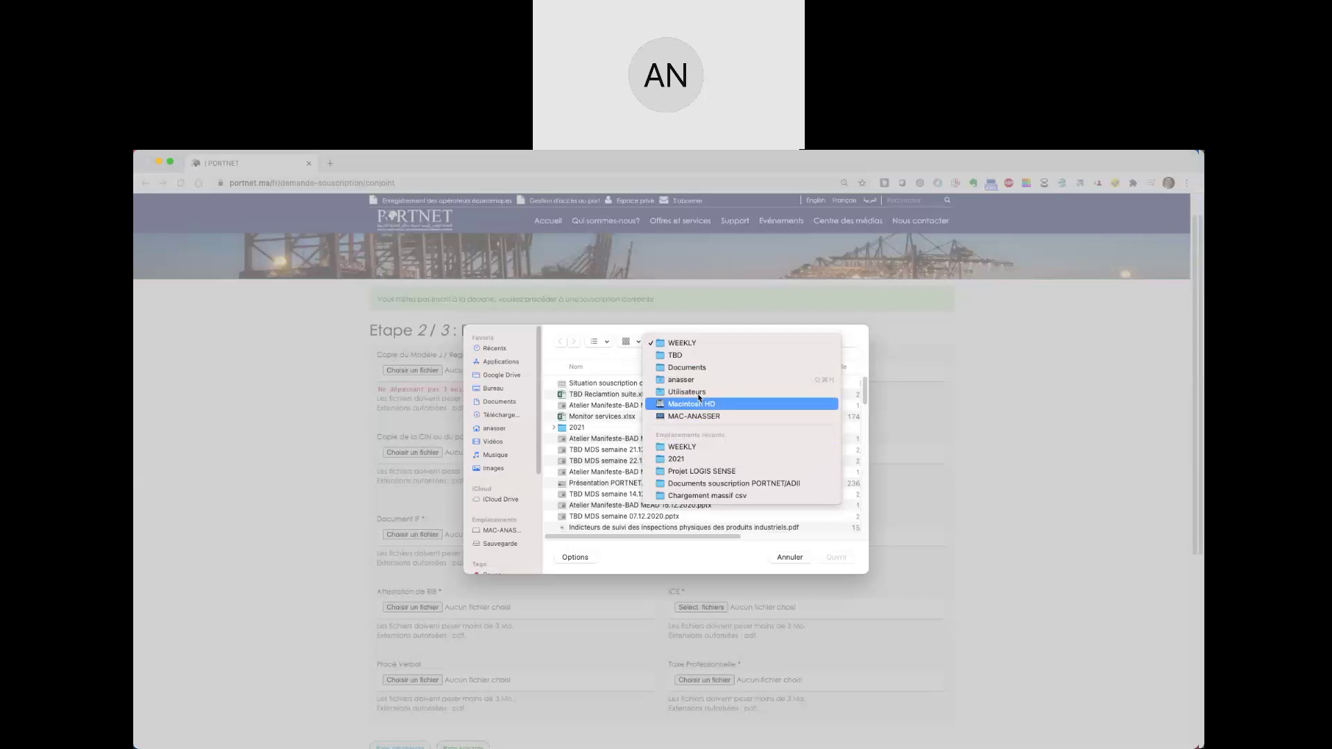
left_click(698, 369)
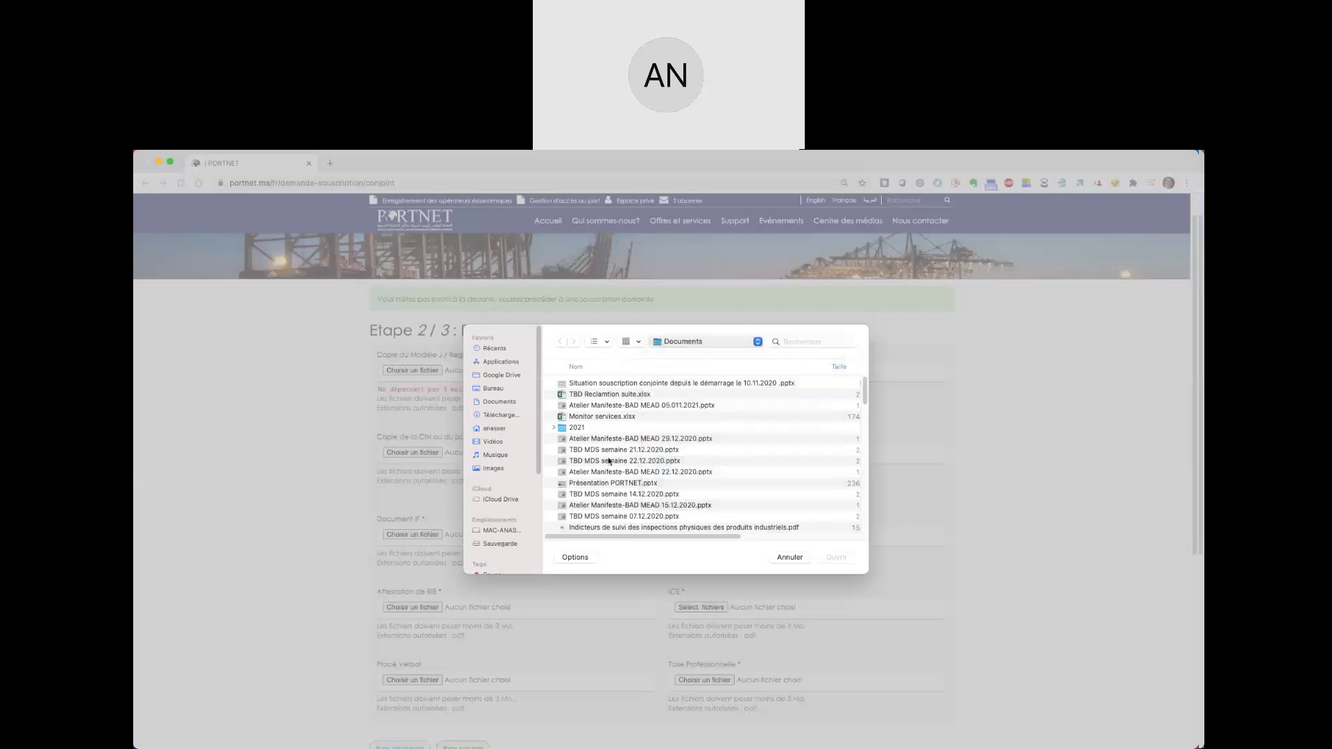
scroll(595, 465, "down", 10)
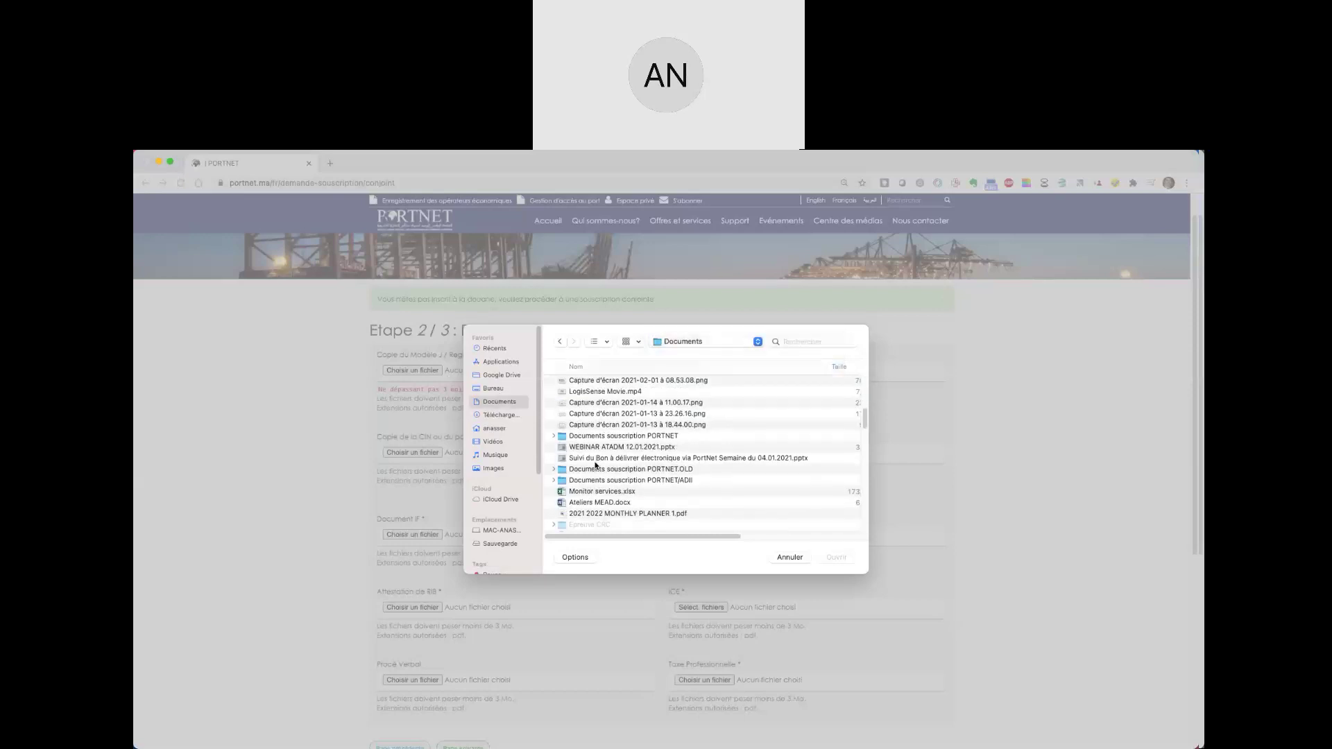
scroll(595, 466, "down", 5)
scroll(611, 451, "up", 4)
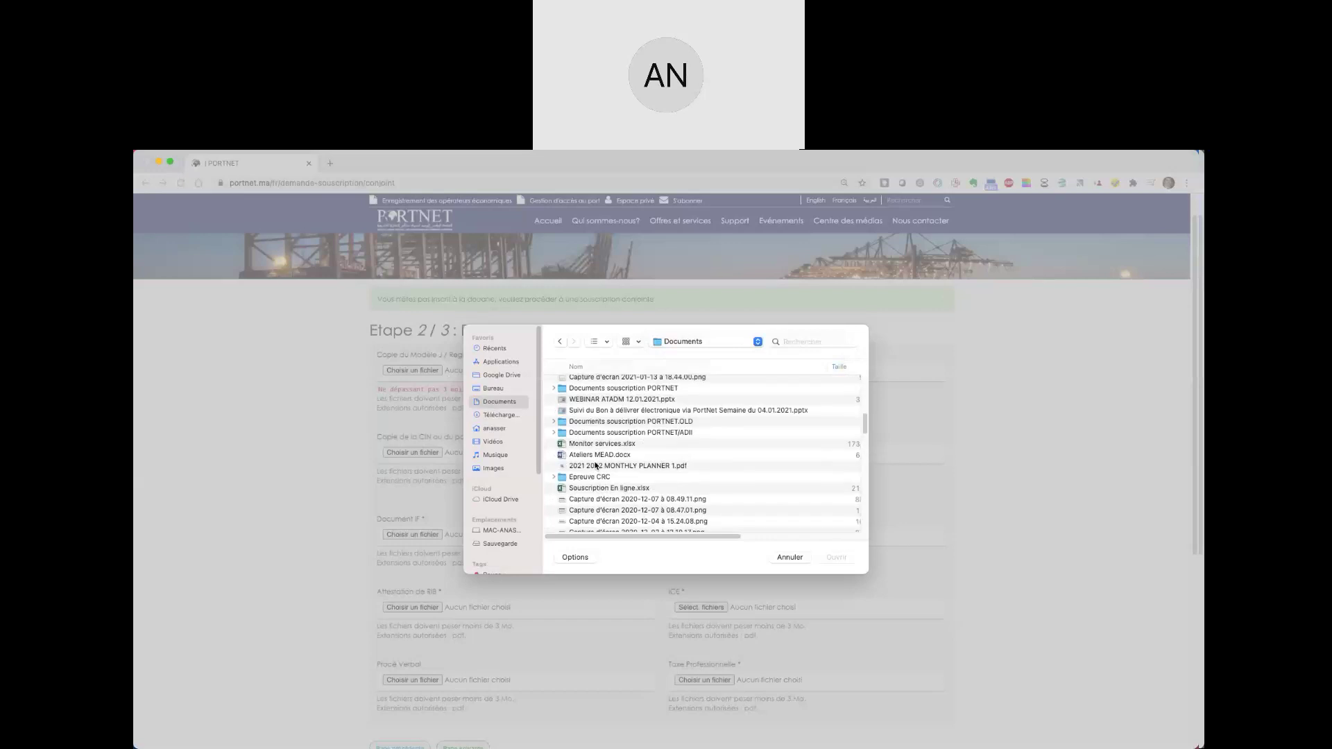
left_click(624, 437)
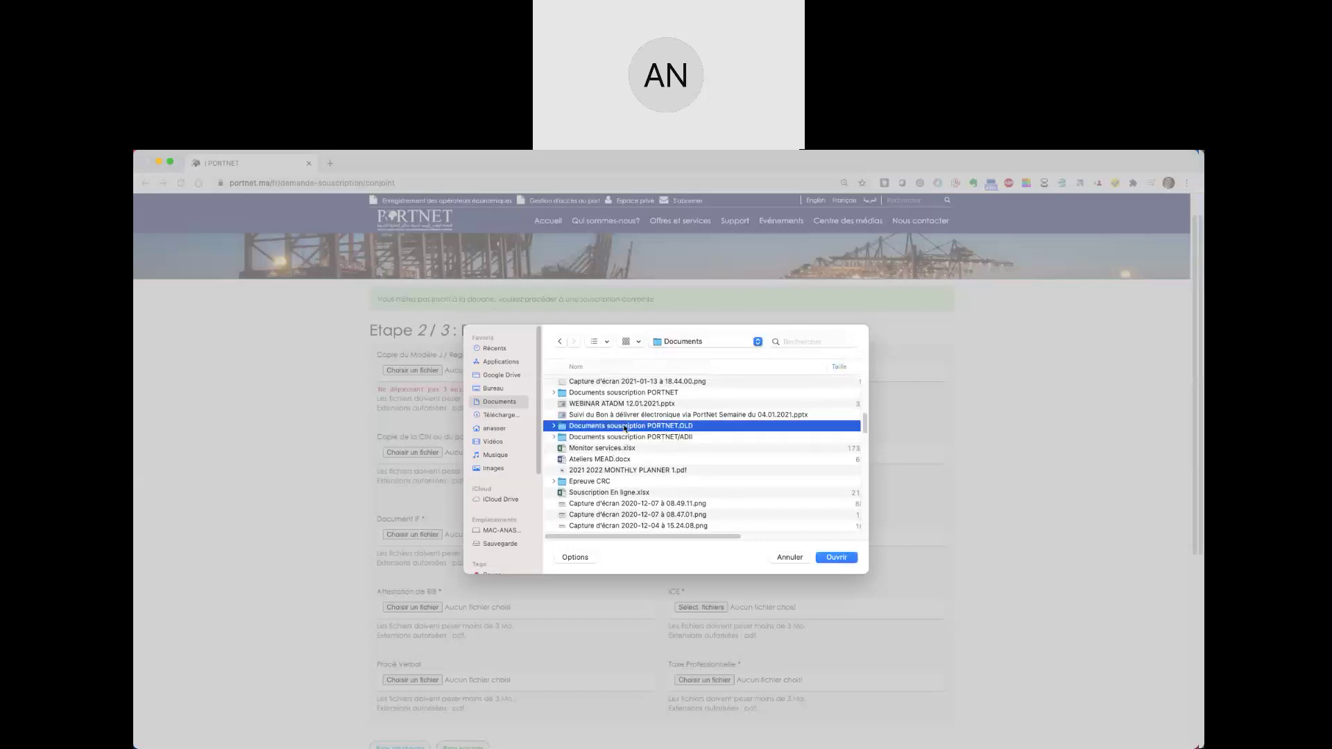
double_click(624, 426)
left_click(559, 342)
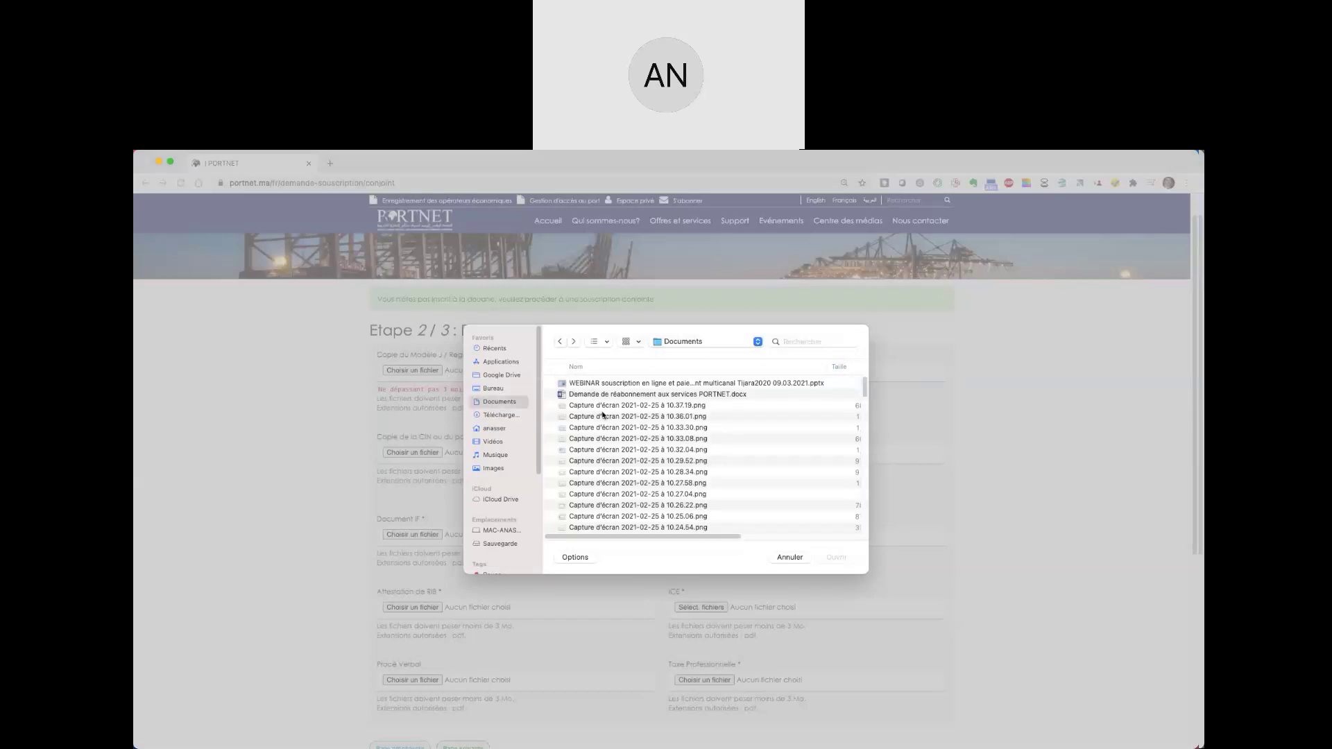
scroll(628, 421, "down", 8)
double_click(630, 440)
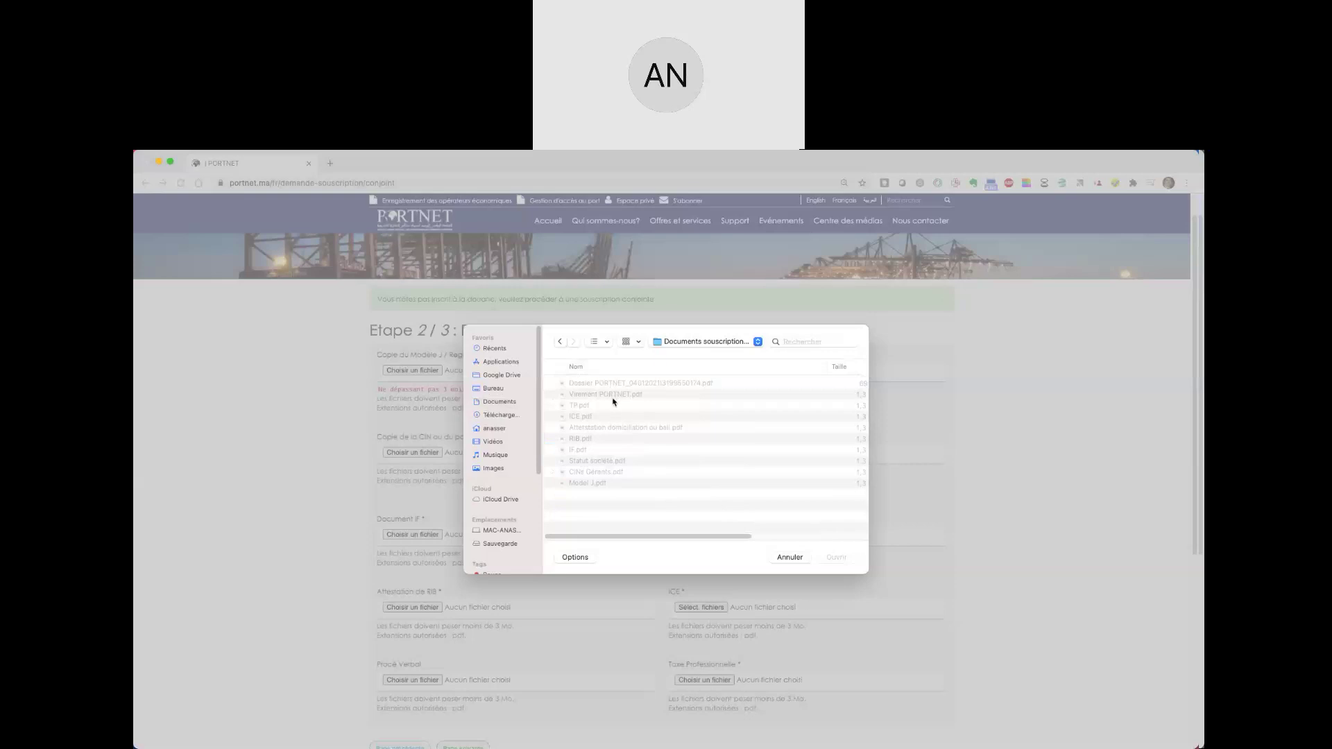
double_click(598, 482)
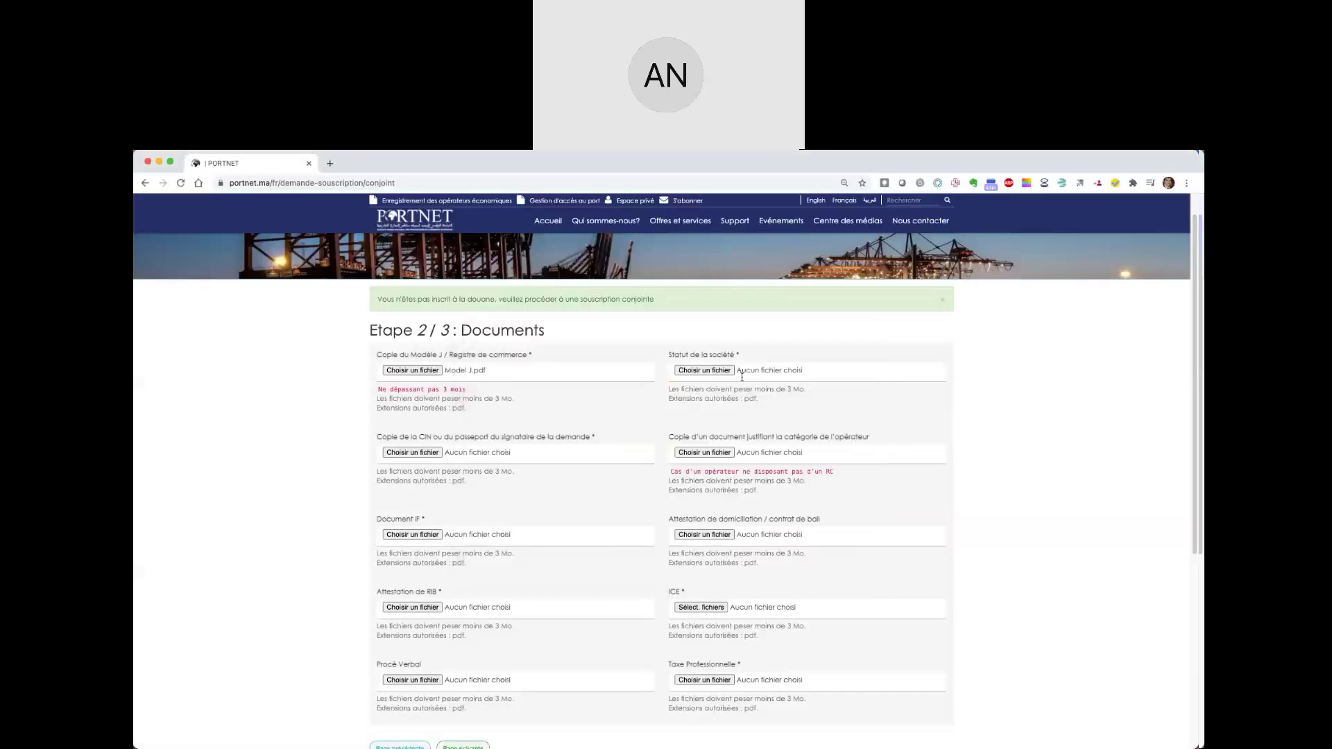
- Attach Statut société.pdf as the Statut de la société document
left_click(699, 370)
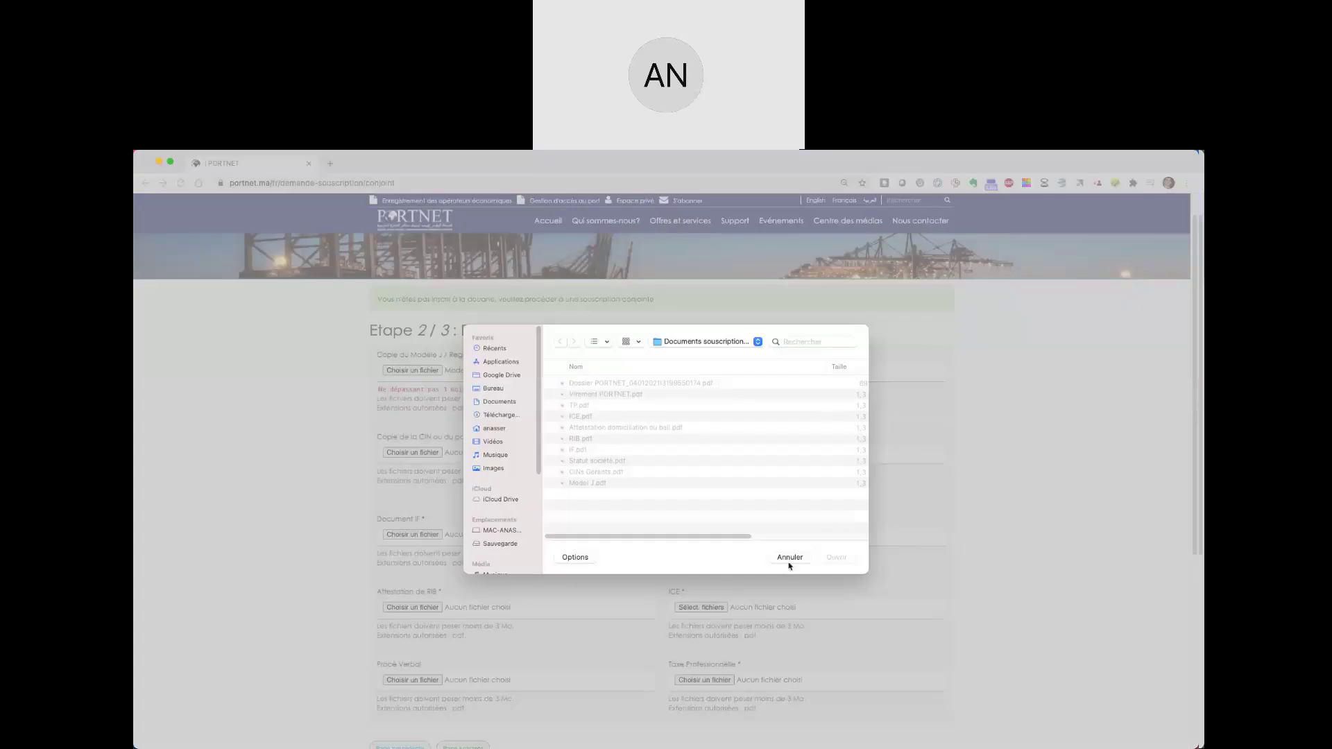
left_click(788, 562)
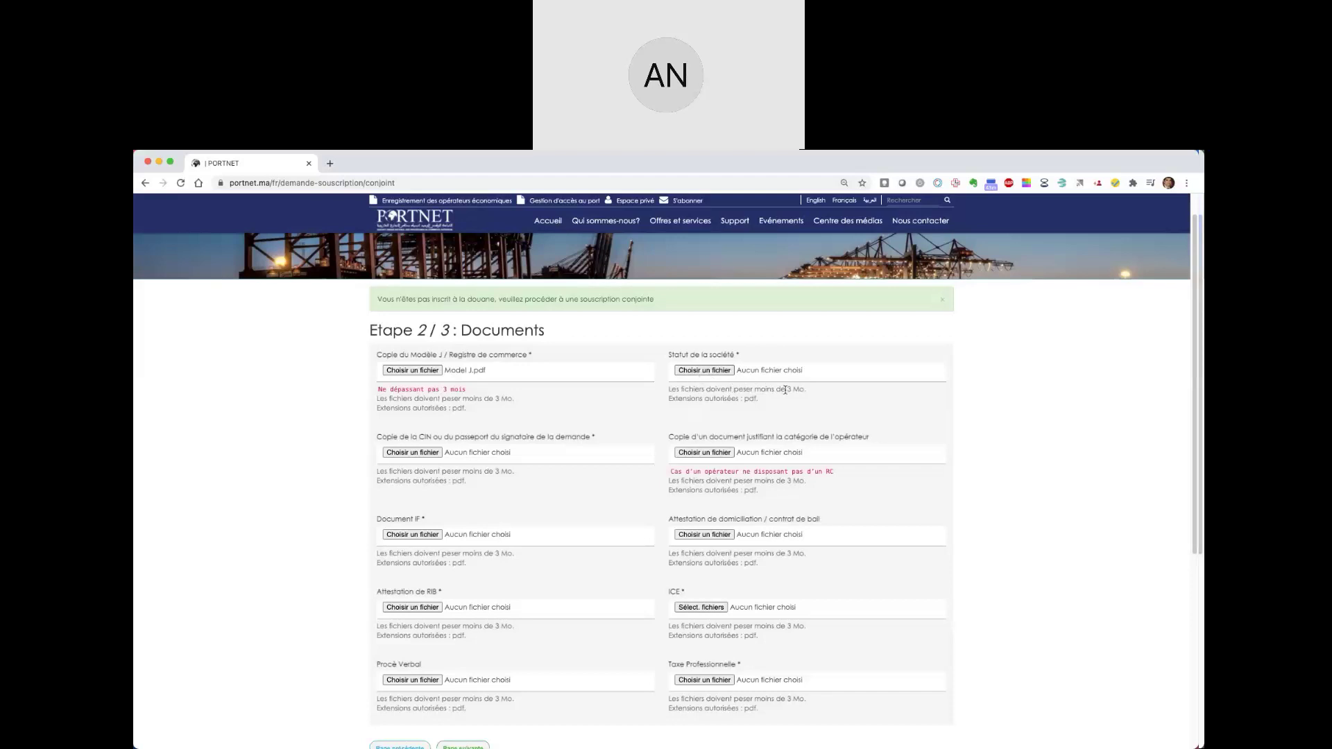
left_click(714, 371)
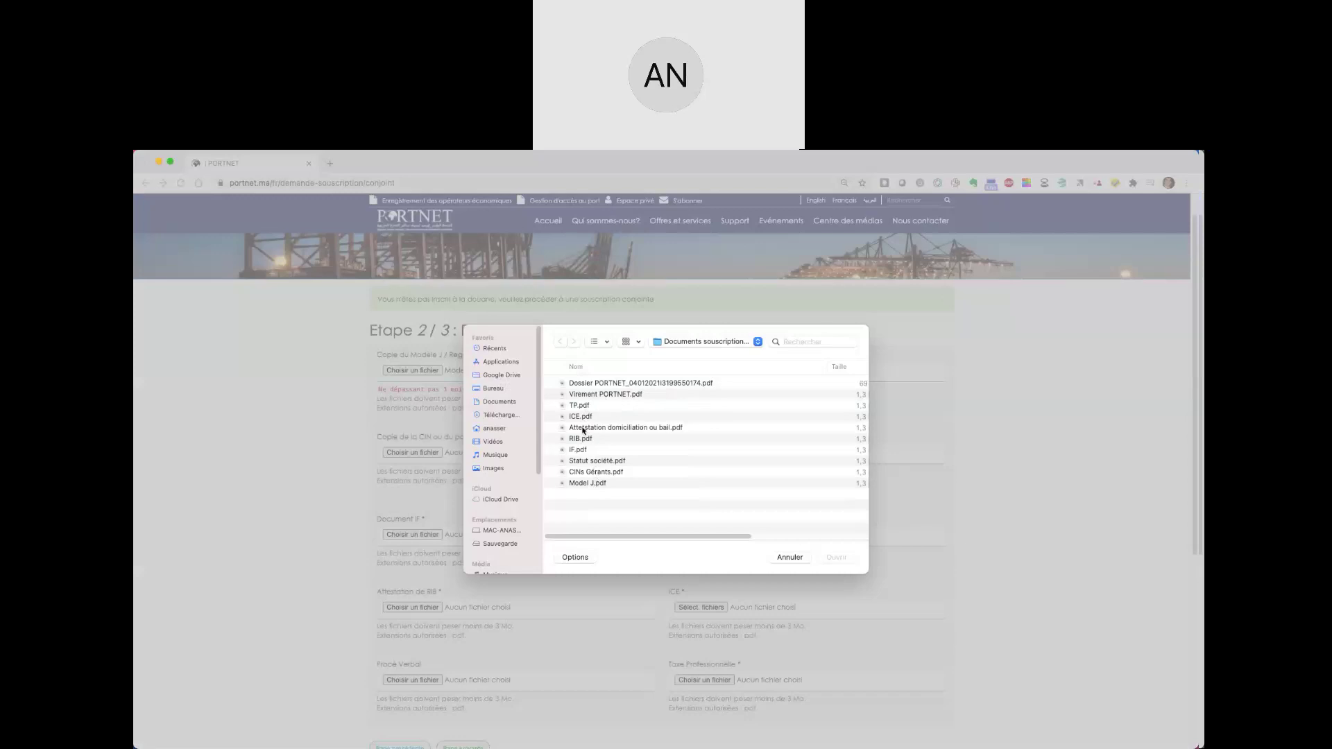
double_click(590, 461)
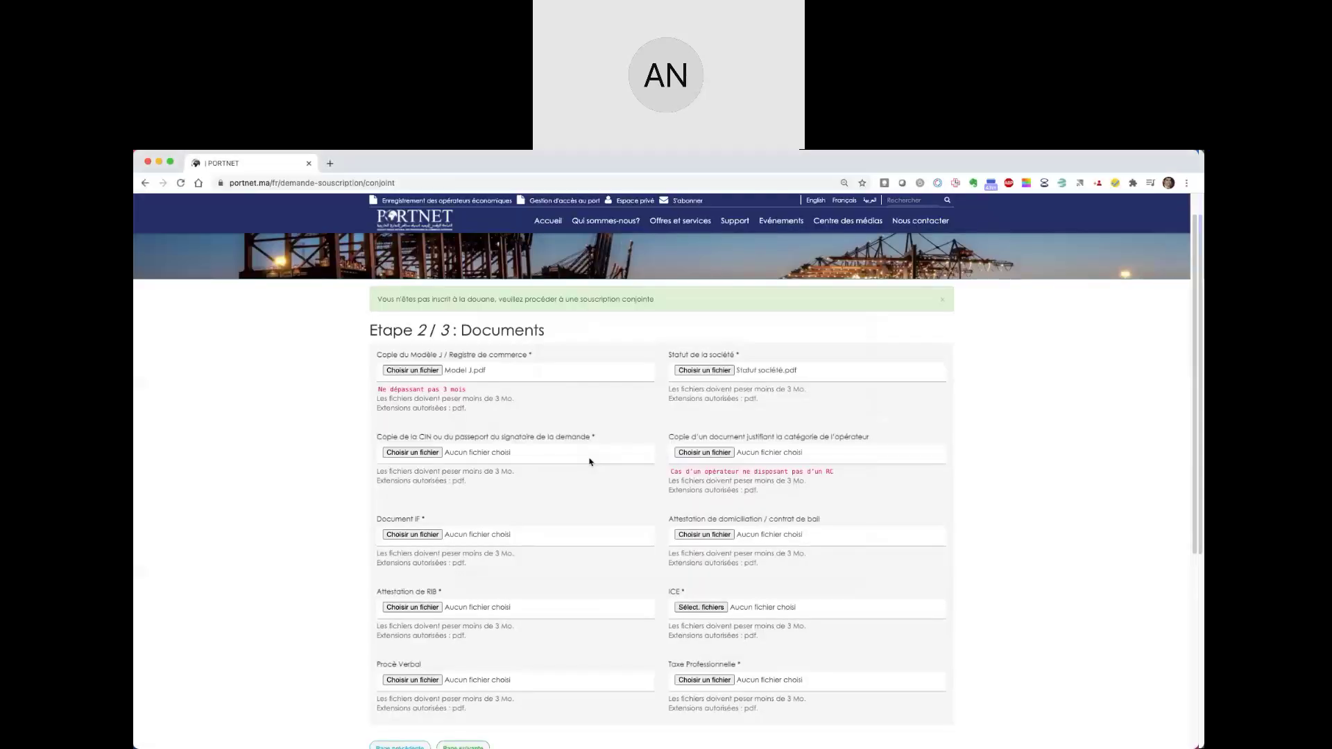
- Attach CINs Gérants.pdf as the signatory's CIN copy
left_click(433, 453)
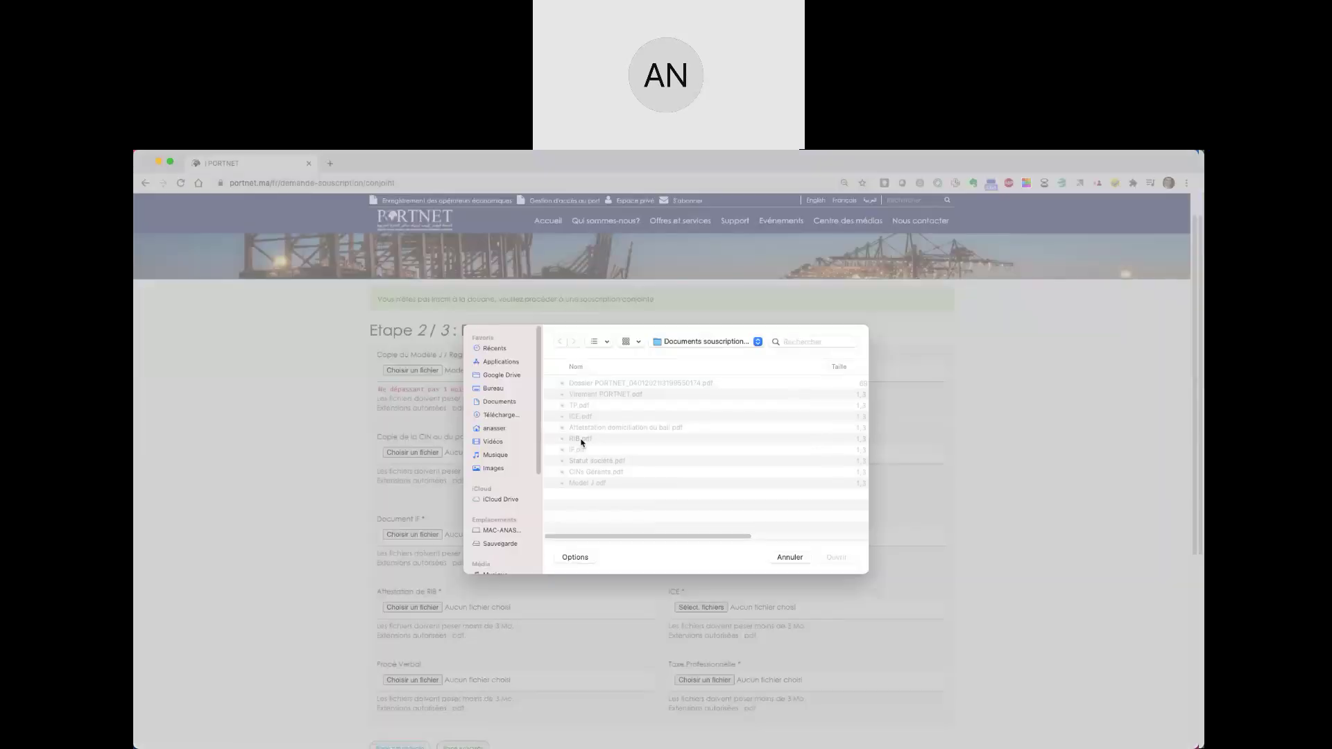
double_click(580, 472)
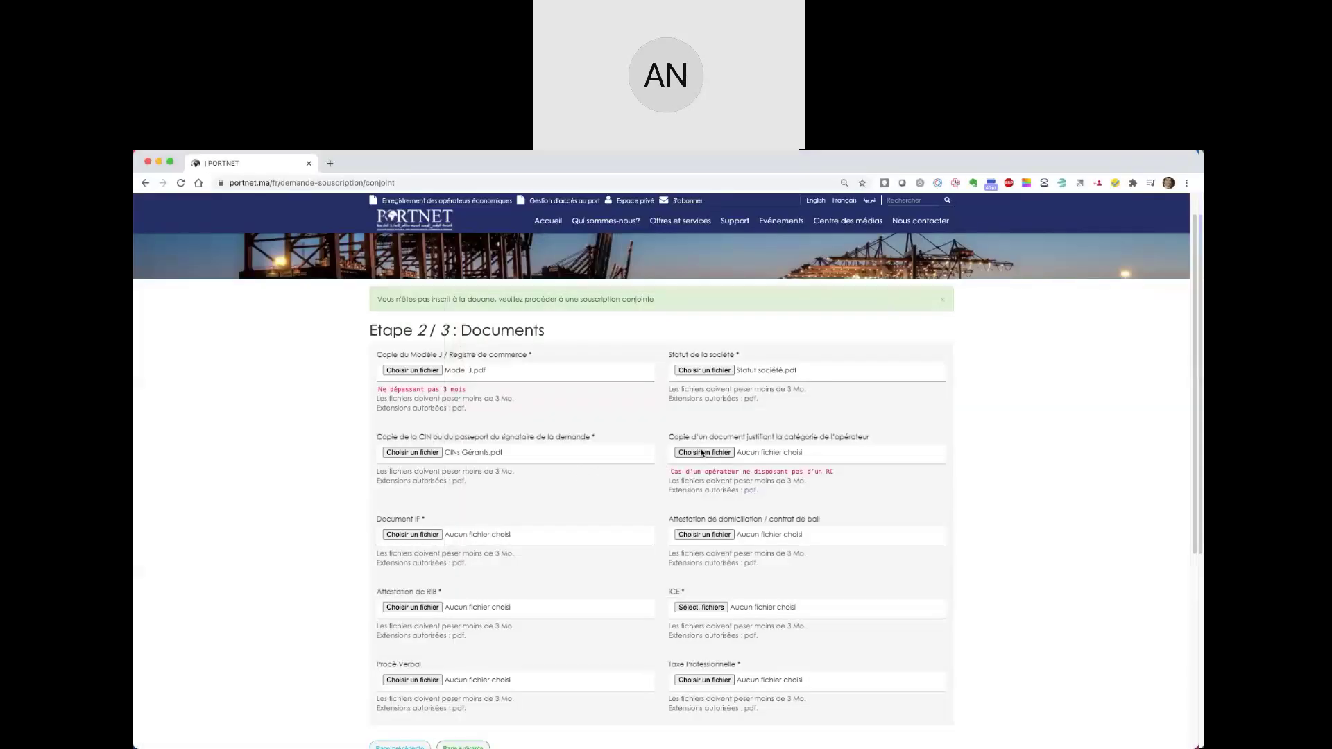
left_click(594, 437)
- Attach IF.pdf to the Document IF field
mouse_move(594, 439)
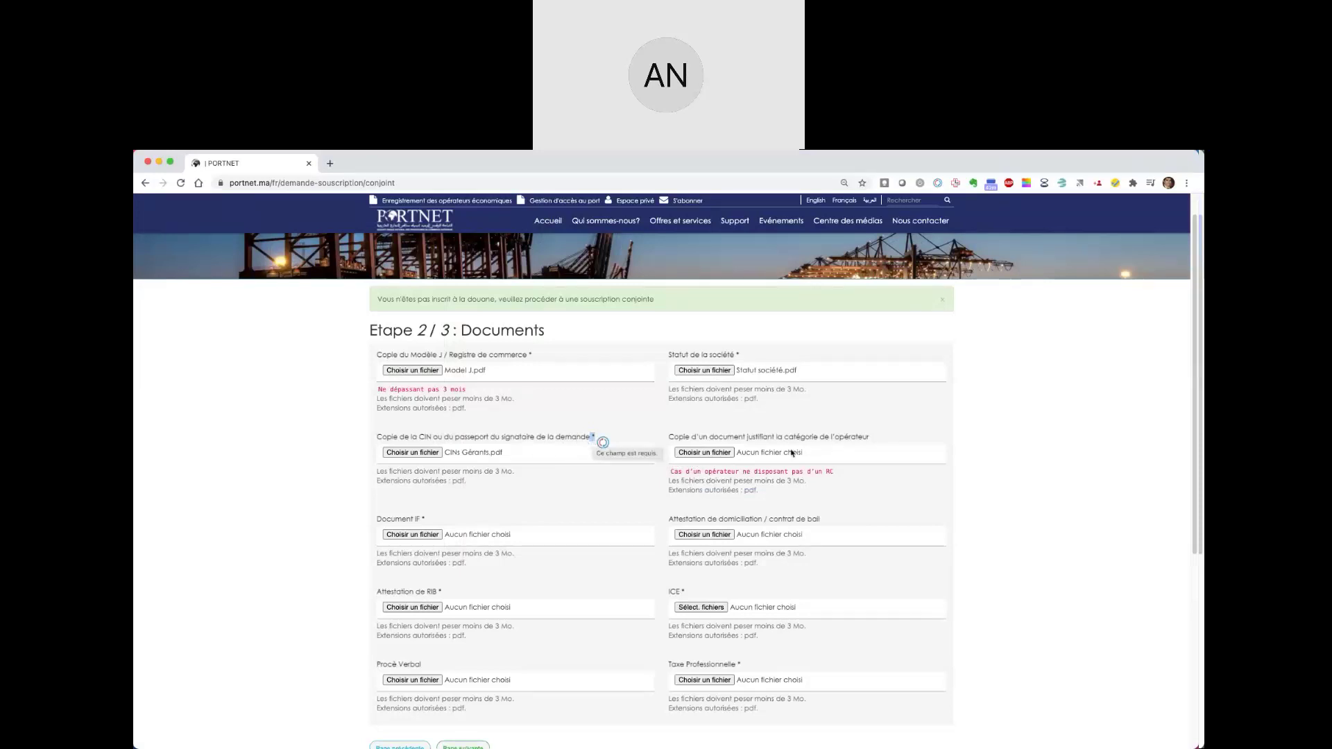
left_click(404, 528)
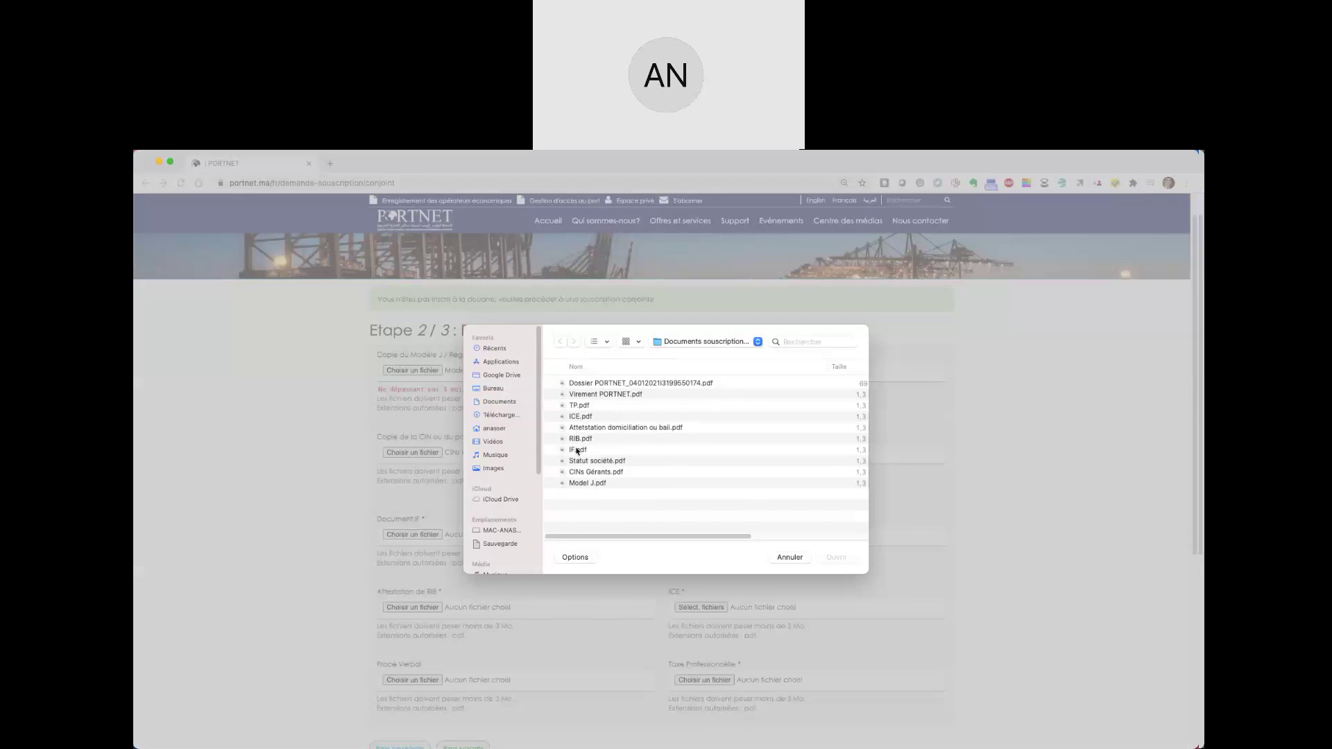
double_click(575, 448)
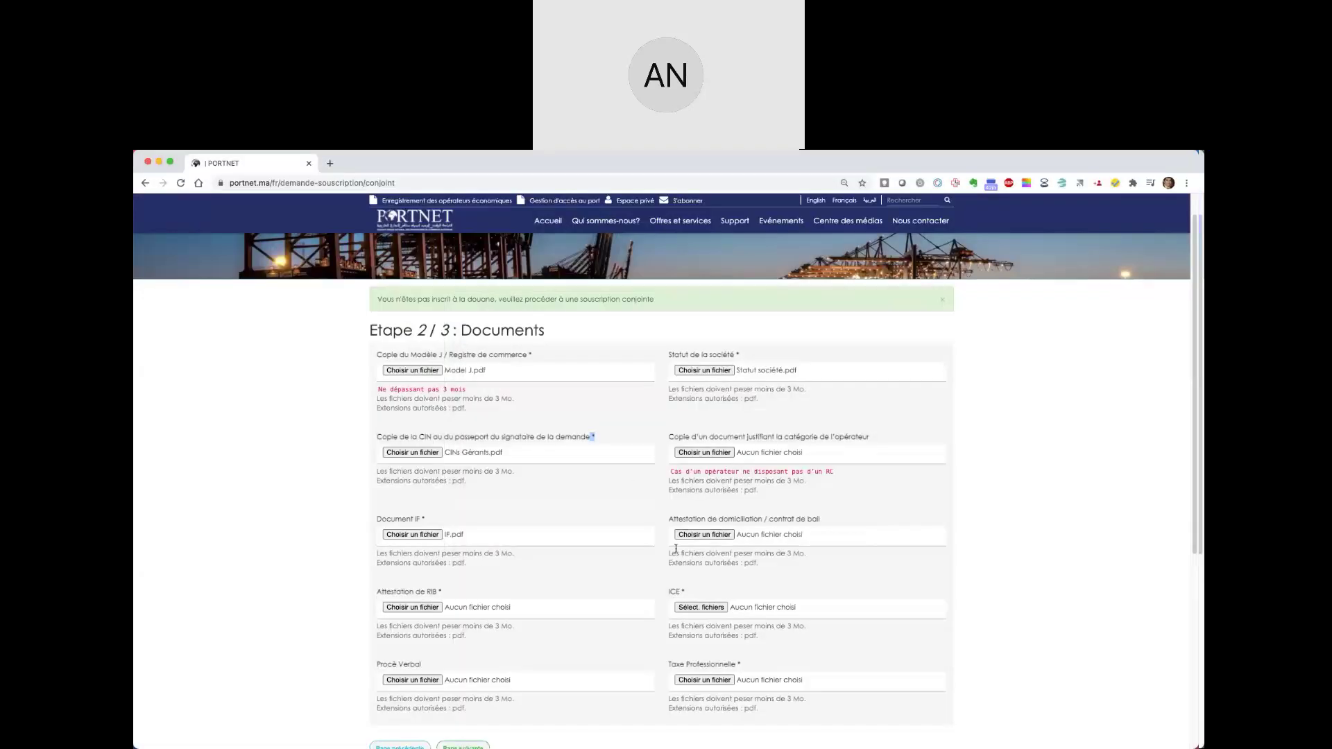
- Attach Attestation domiciliation ou bail.pdf as the domiciliation / lease attestation
left_click(713, 536)
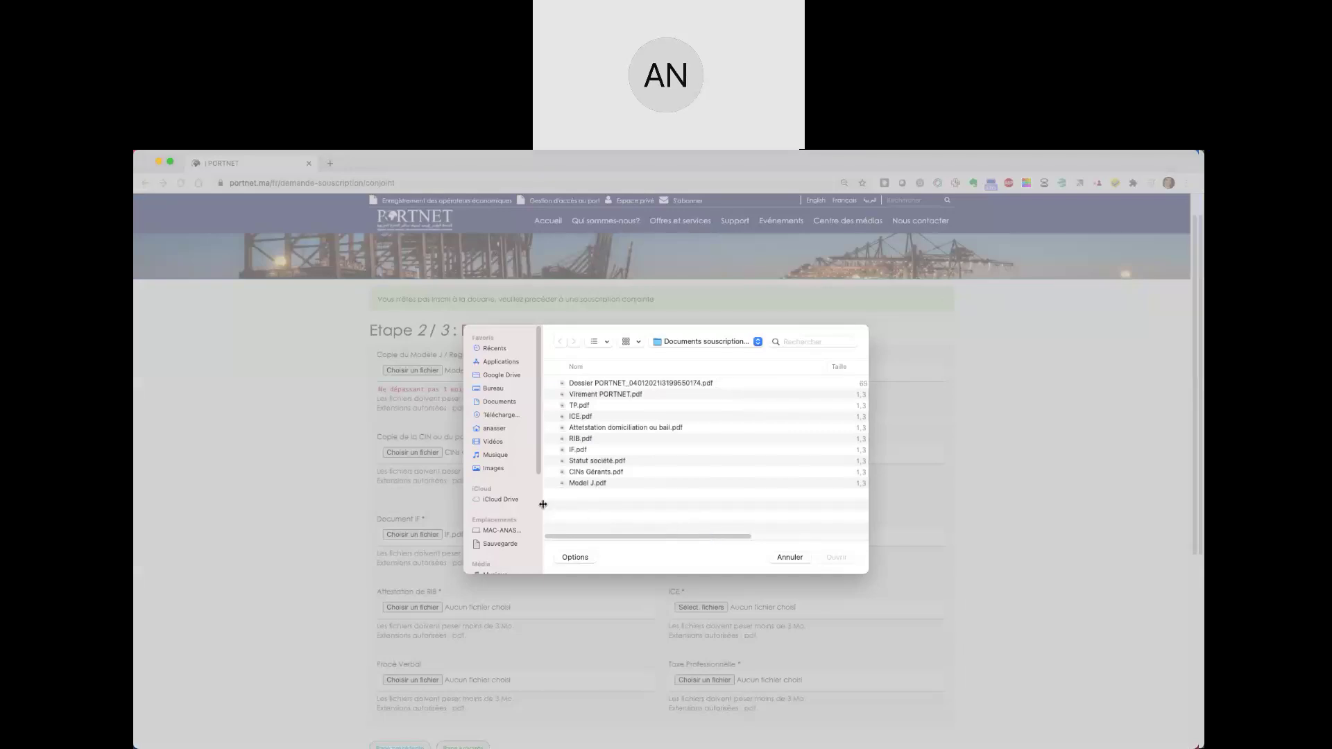
left_click(637, 429)
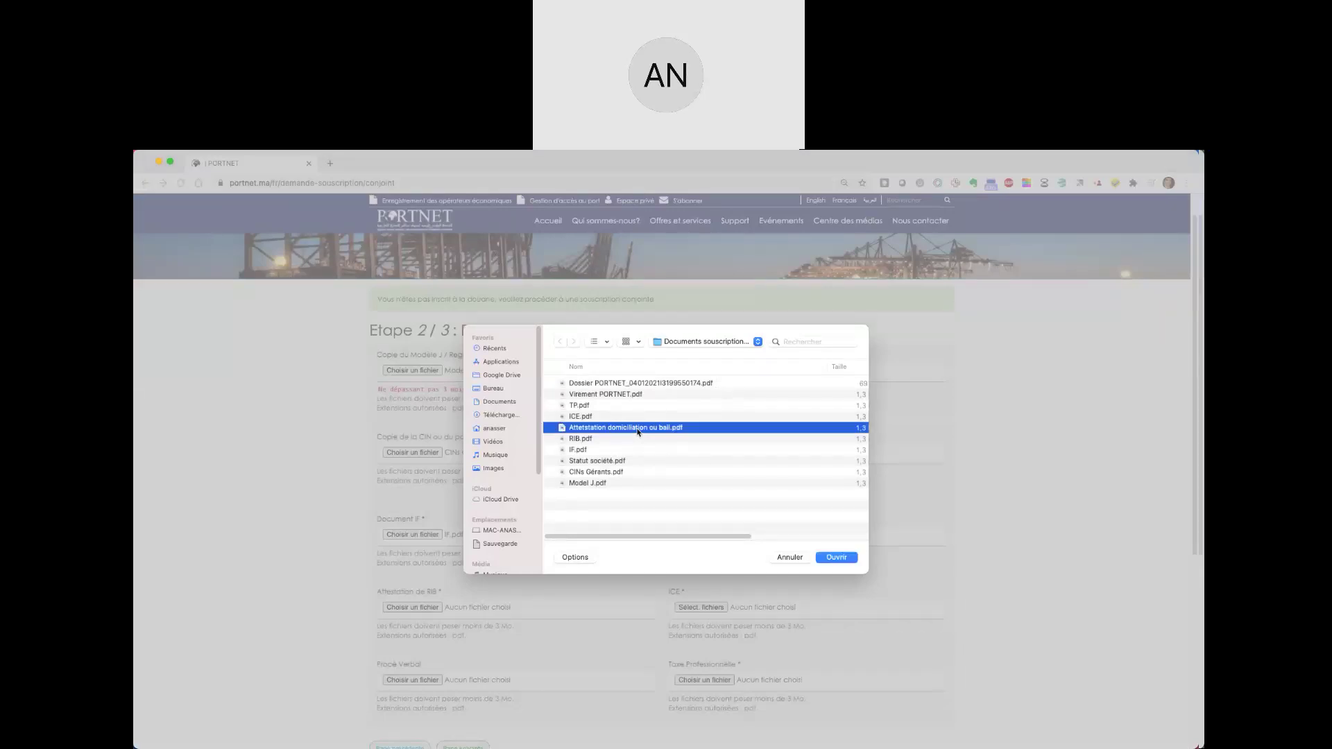
key("Return")
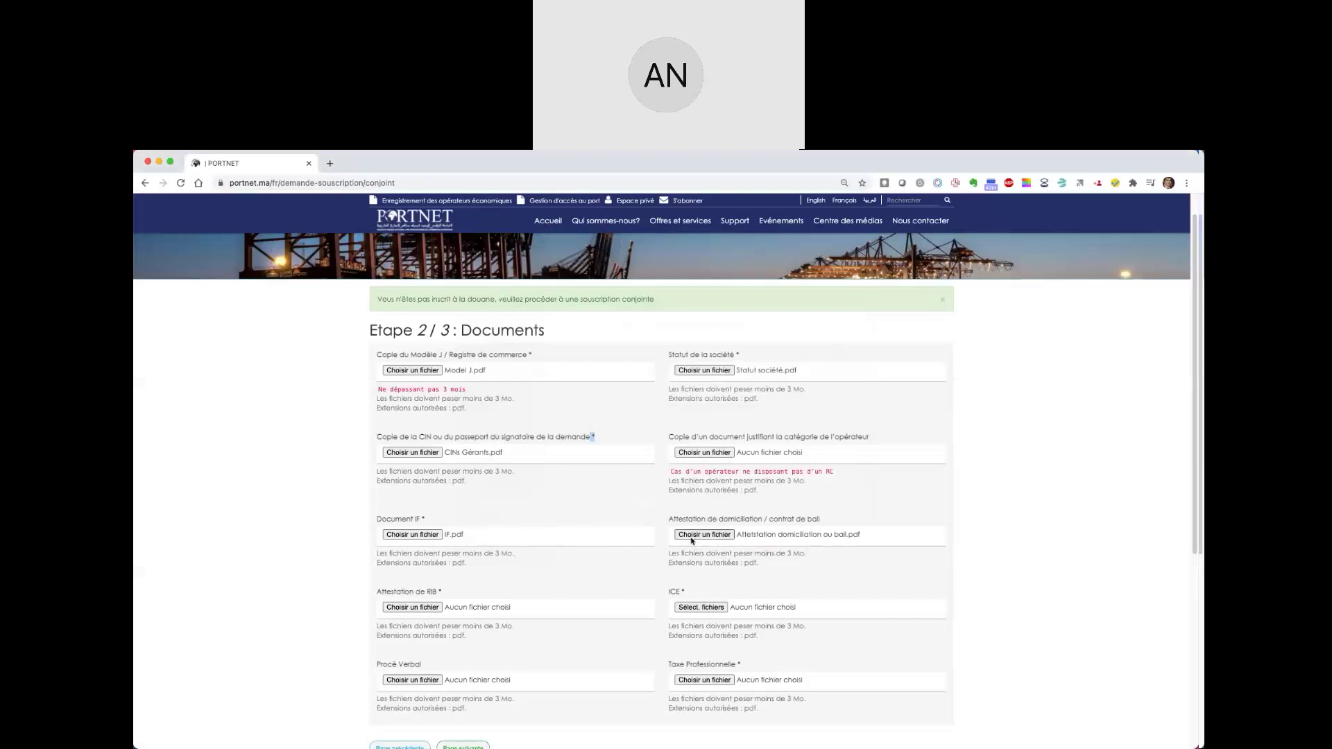
scroll(659, 565, "down", 1)
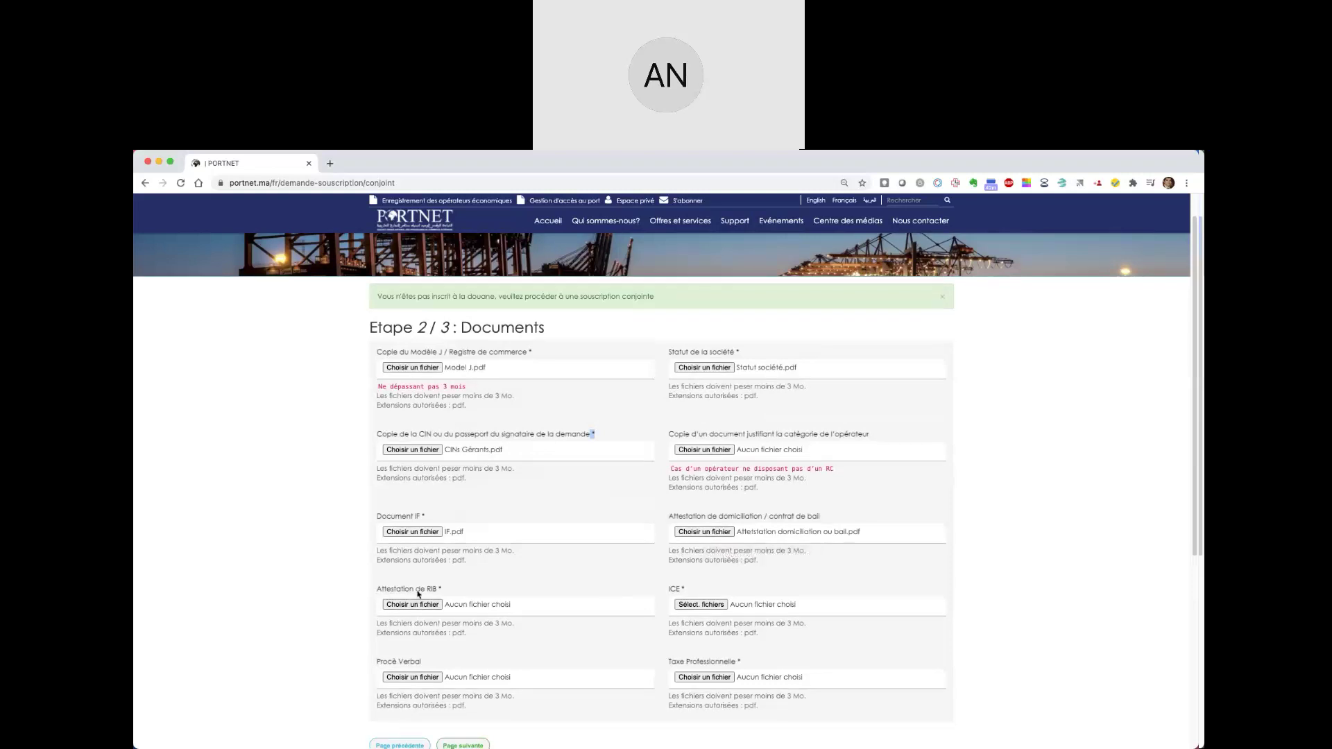
- Attach RIB.pdf and ICE.pdf to the RIB and ICE document fields
scroll(416, 607, "down", 1)
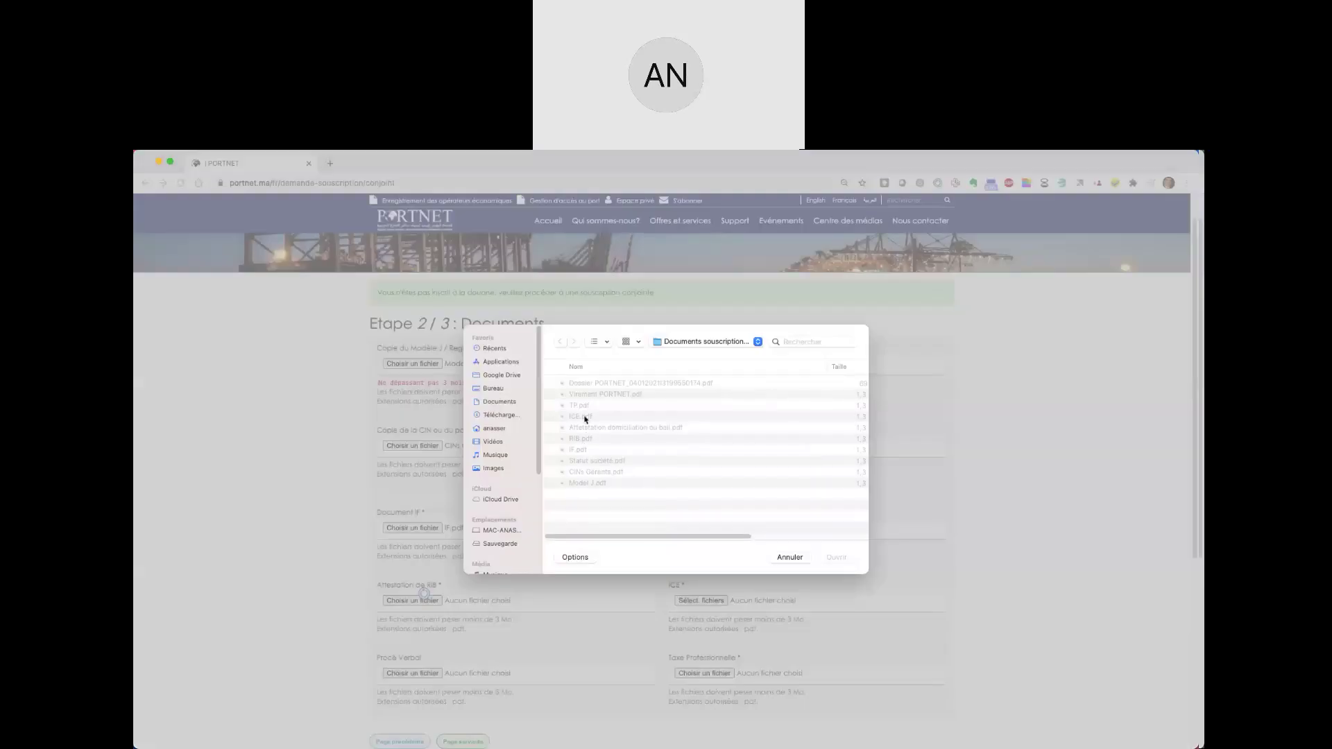
double_click(582, 440)
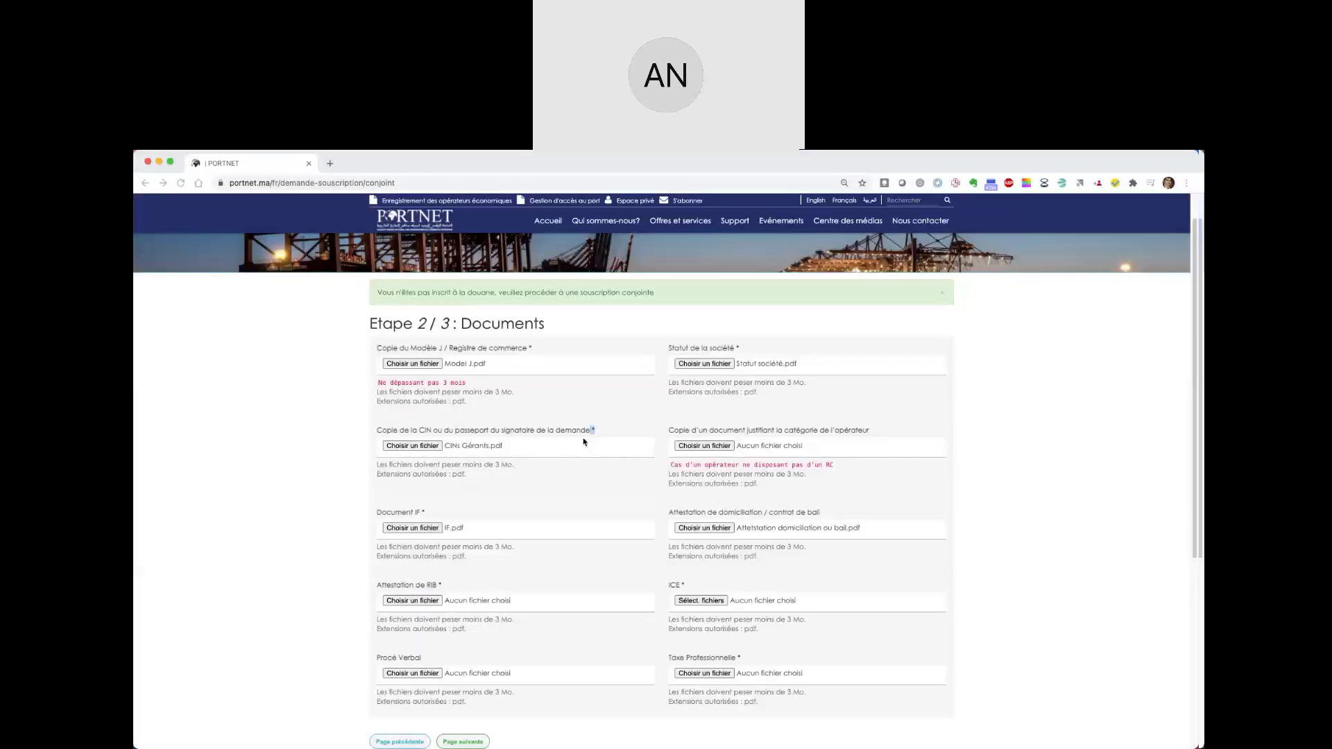
left_click(692, 605)
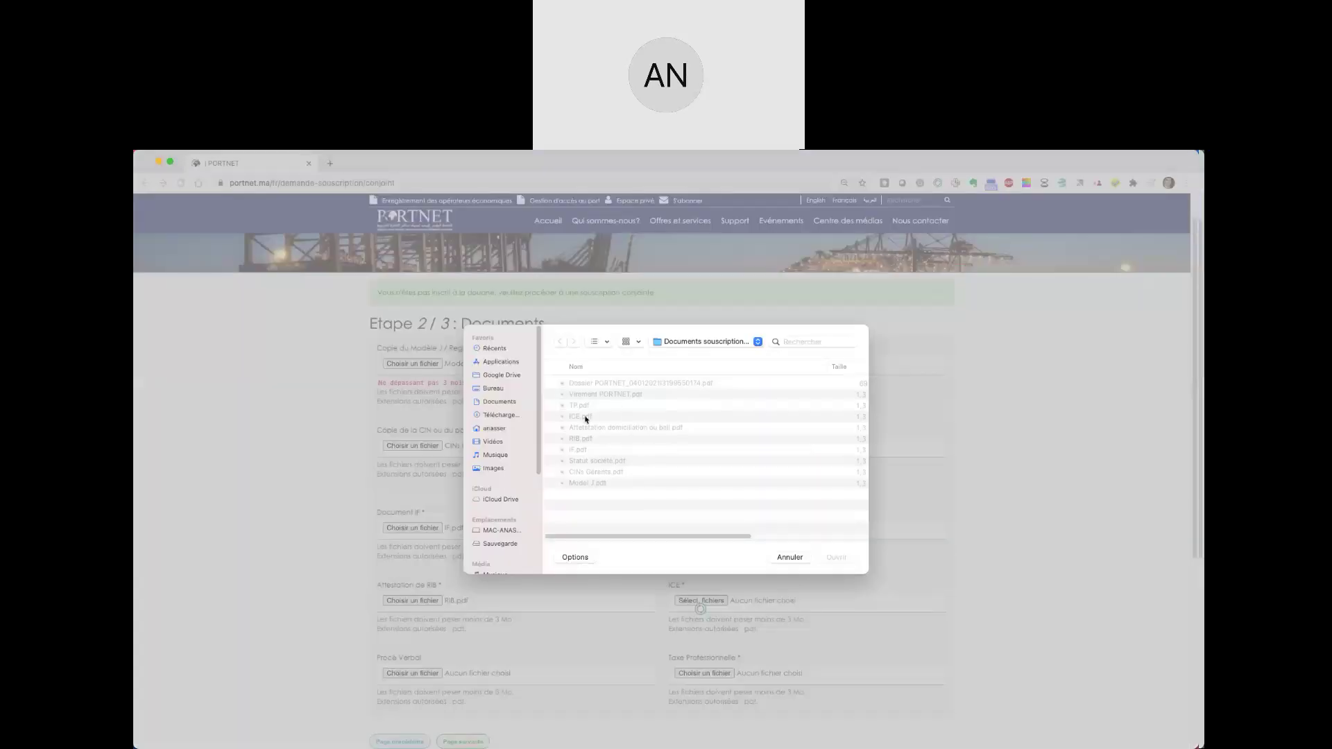
double_click(617, 416)
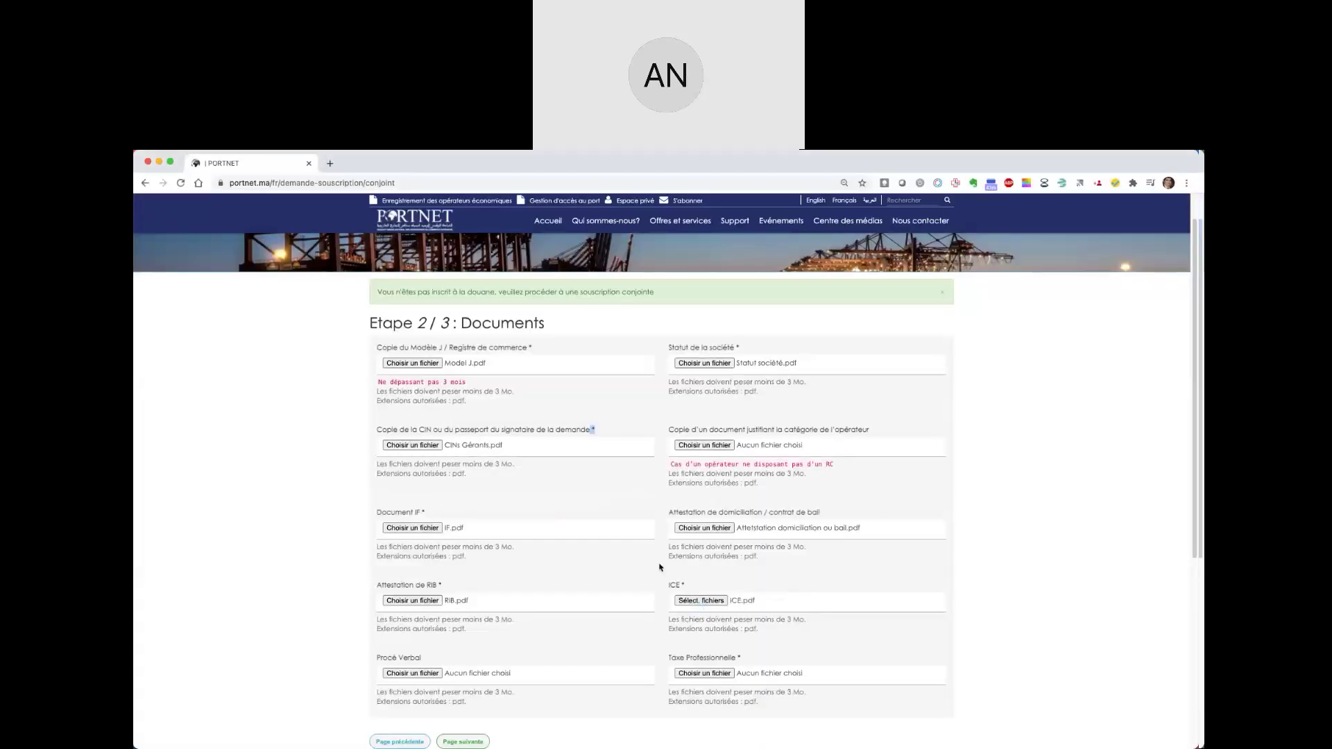
- Leave Procès Verbal empty, attach TP.pdf as Taxe Professionnelle, and continue to step 3
scroll(660, 562, "down", 2)
left_click(421, 610)
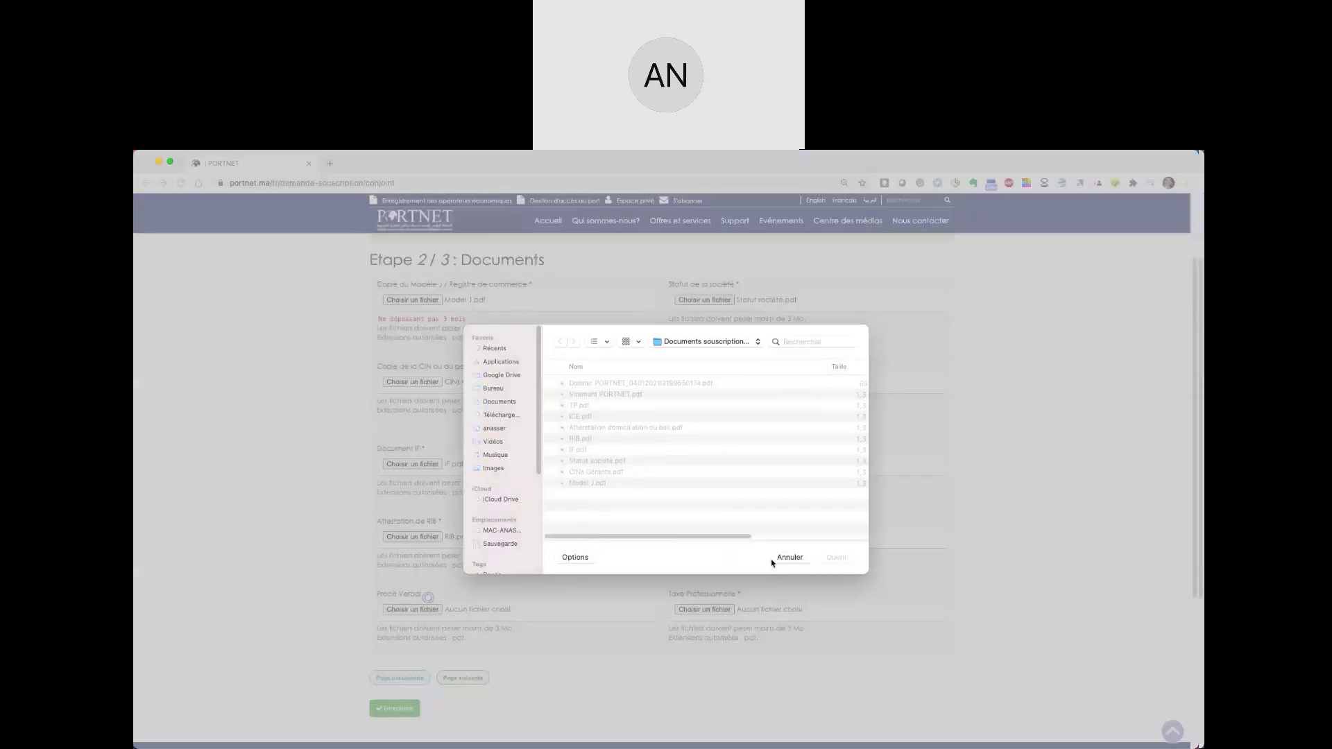
left_click(784, 558)
left_click(686, 613)
double_click(582, 407)
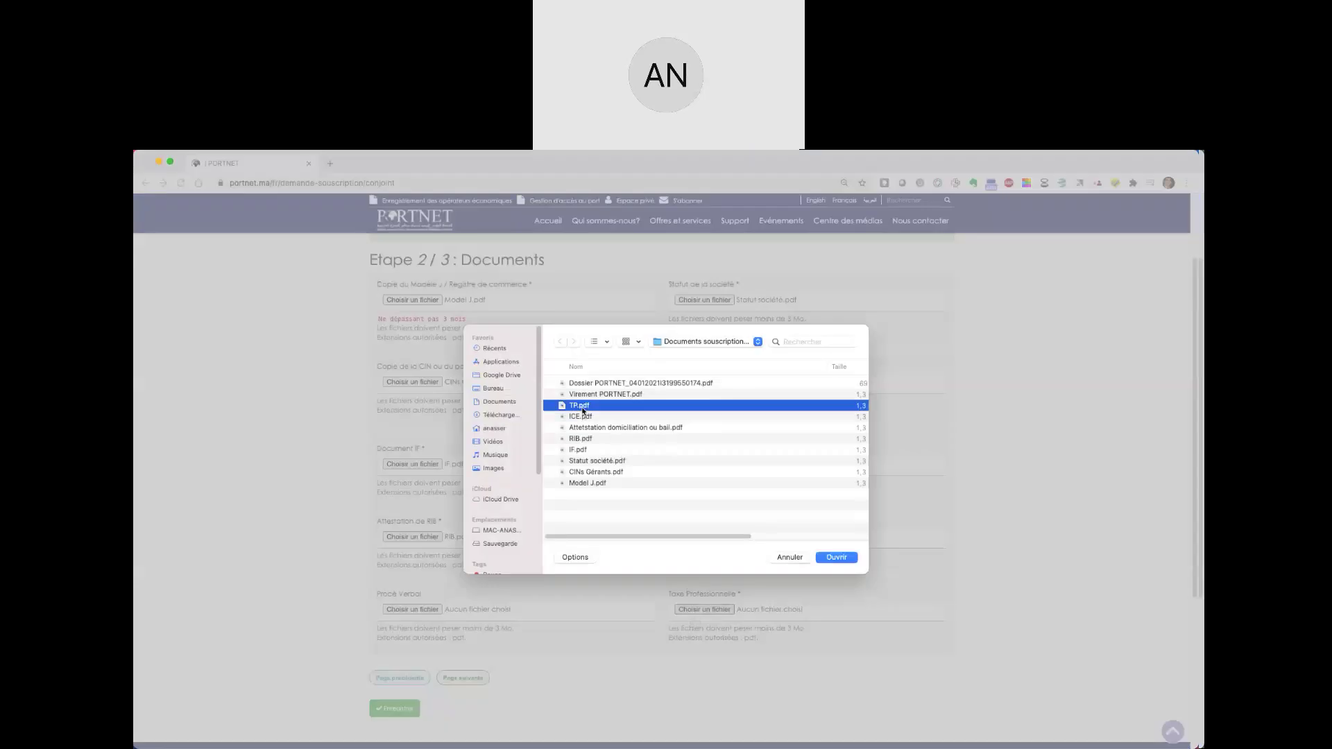
scroll(617, 579, "down", 3)
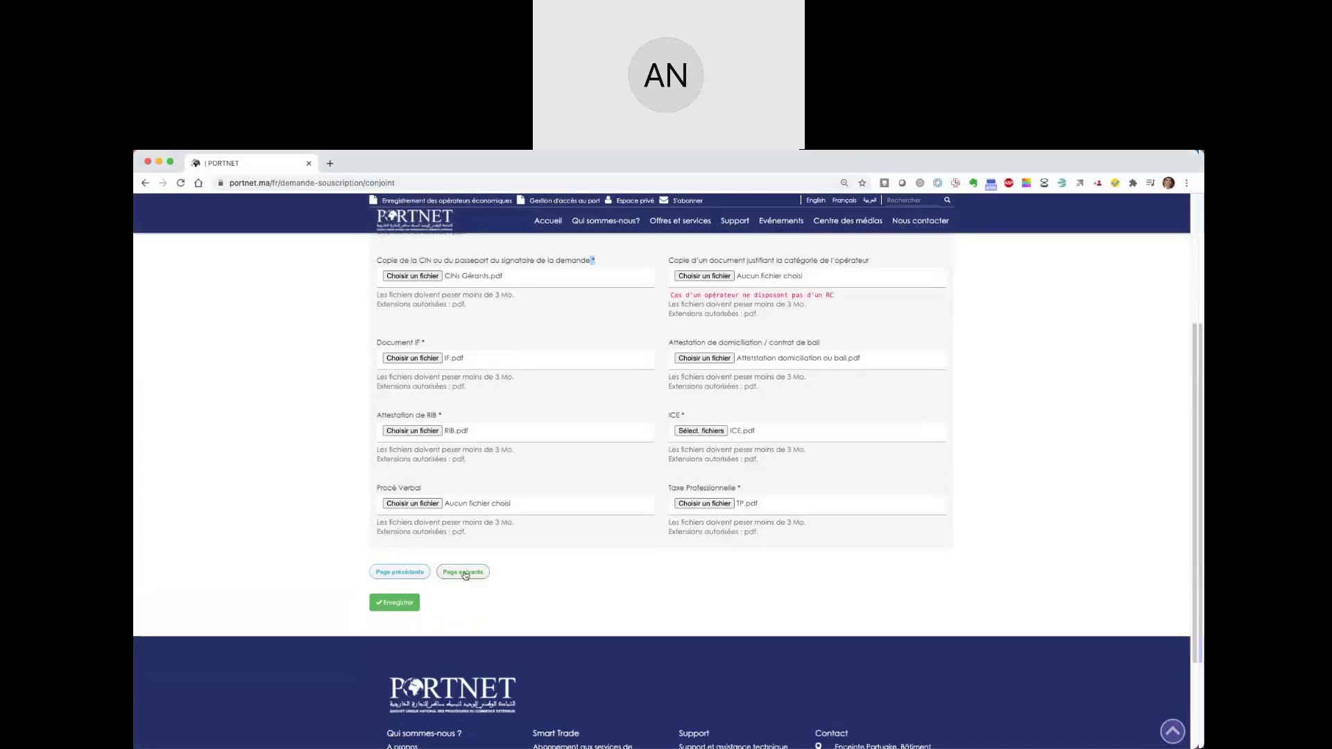
left_click(463, 573)
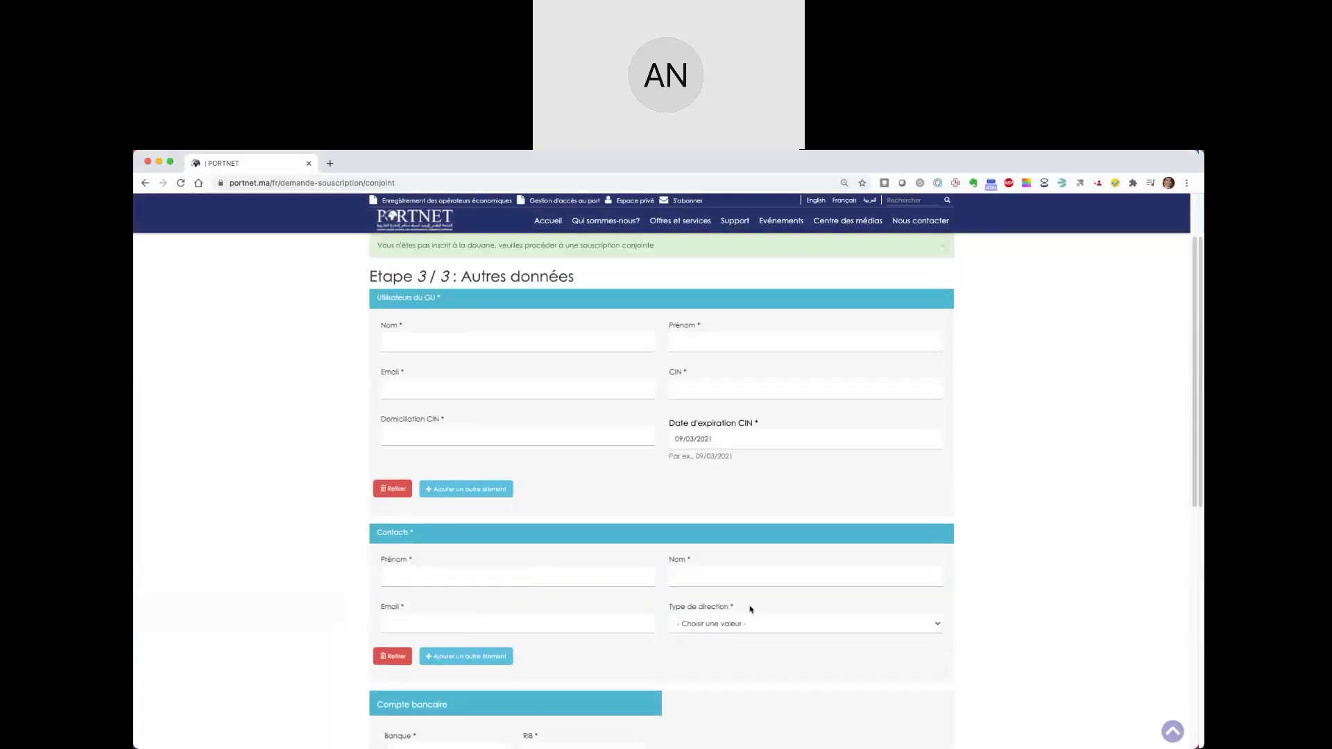
scroll(609, 508, "up", 2)
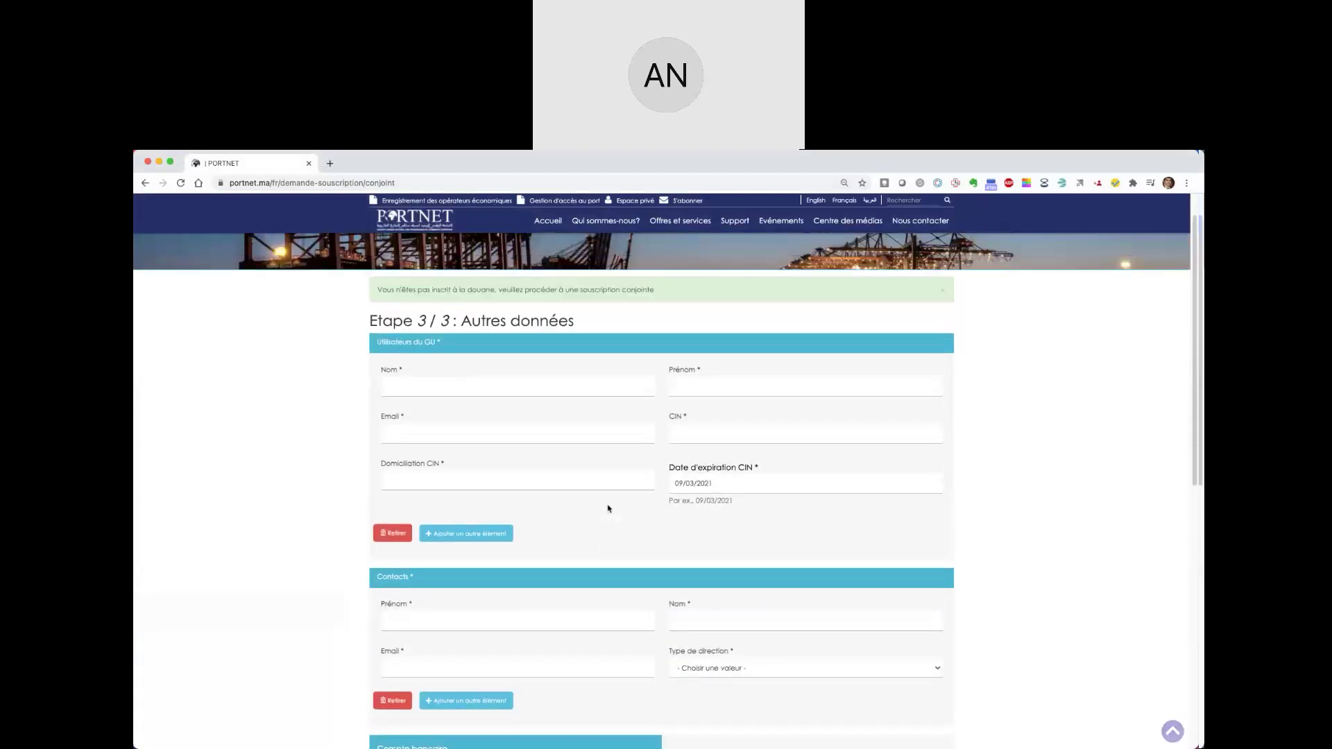
double_click(421, 327)
left_click_drag(378, 328, 404, 327)
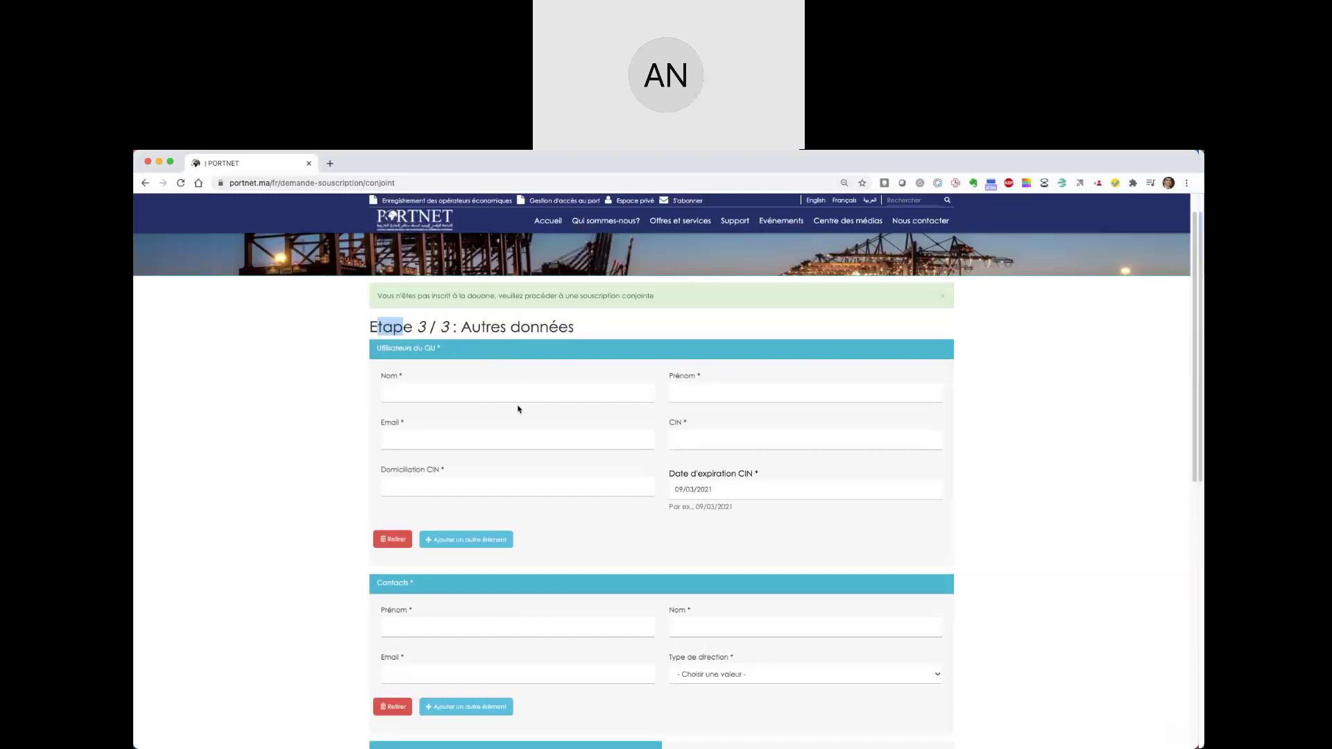
- Fill in the GU user's last name, first name and e-mail address
left_click(412, 390)
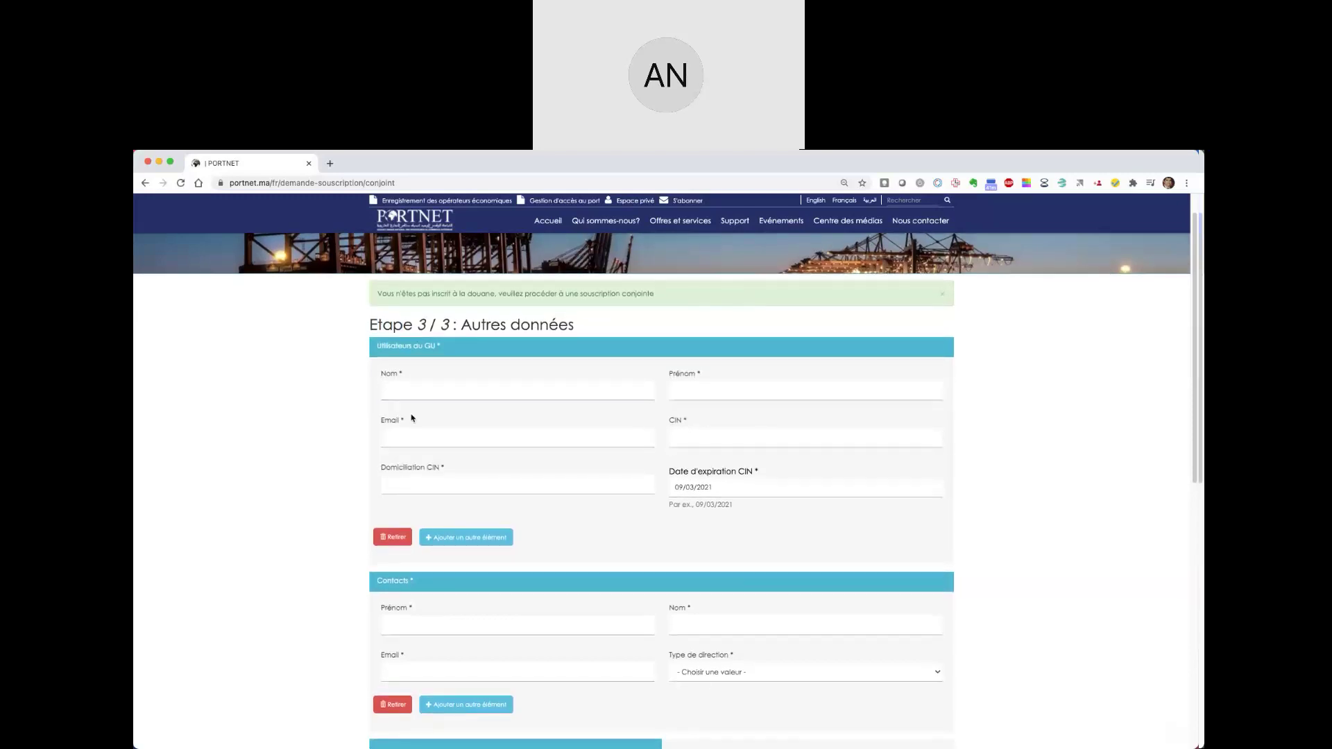
left_click(415, 407)
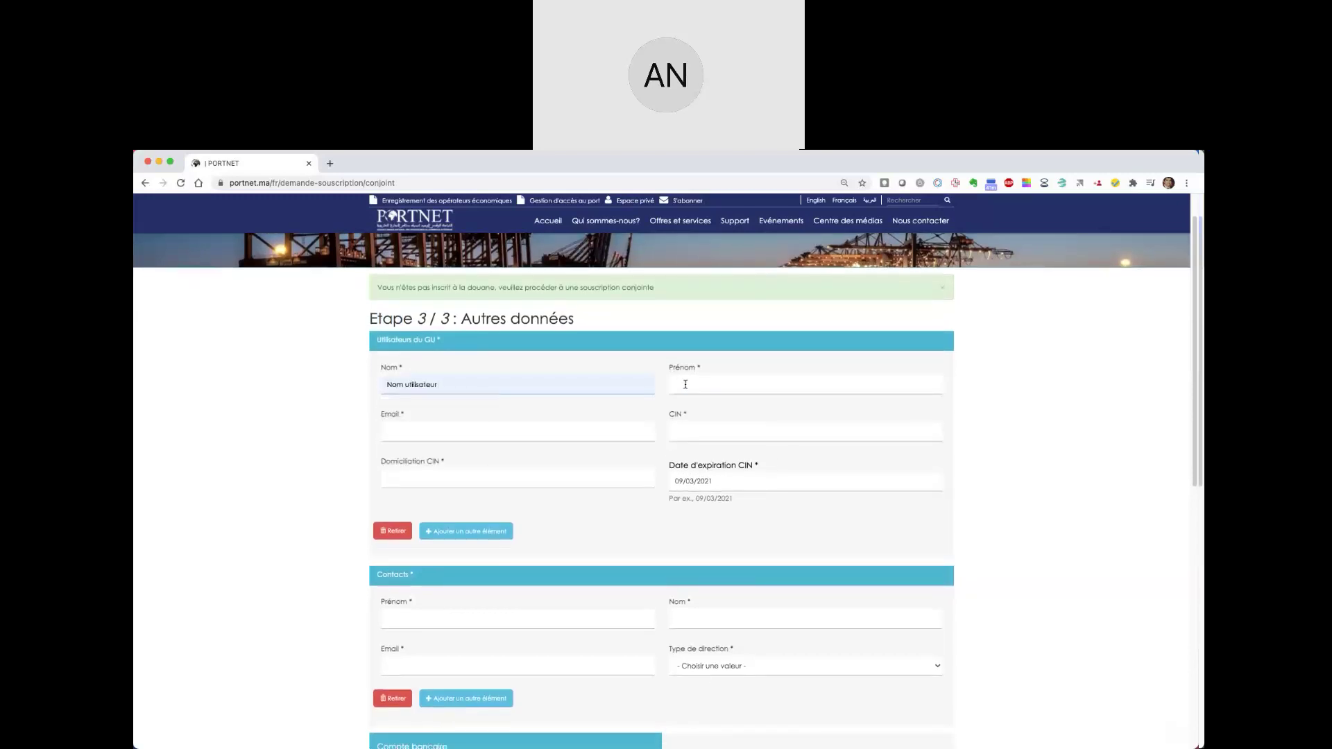
left_click(685, 384)
type("Pre")
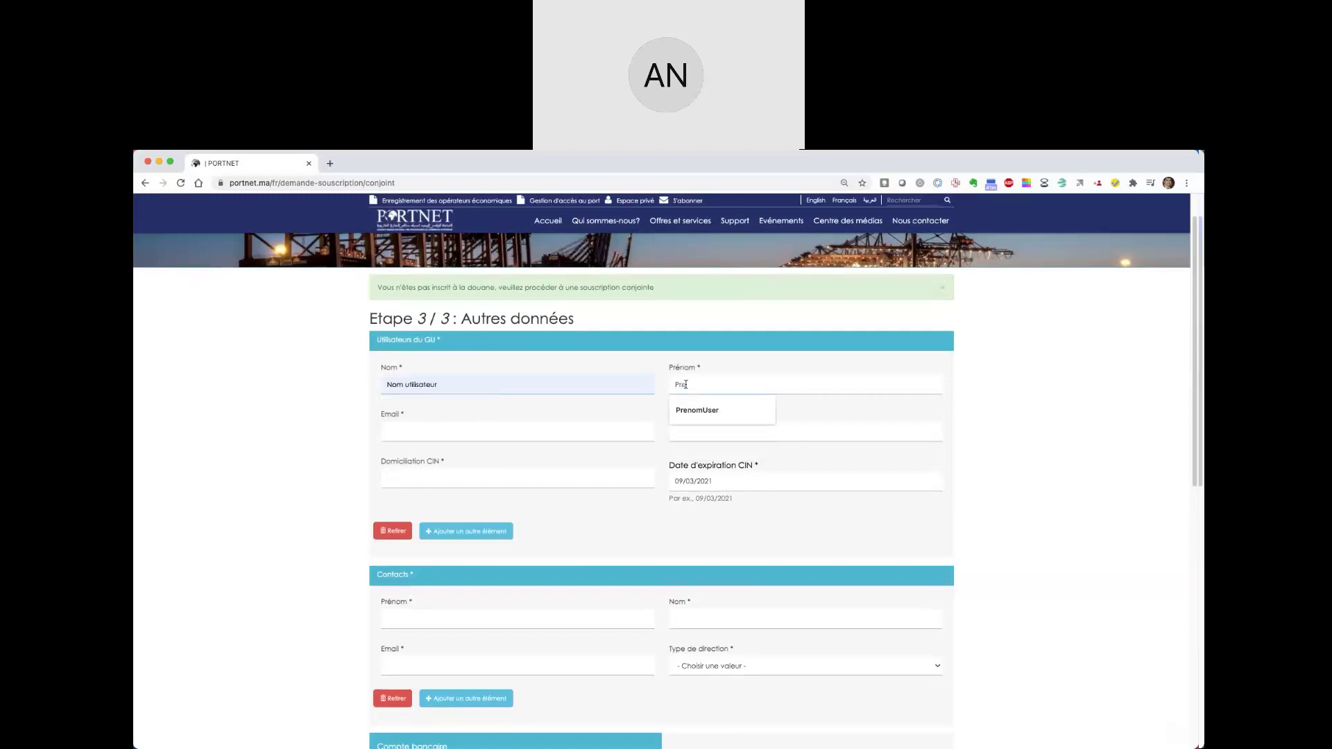
left_click(697, 409)
left_click(526, 430)
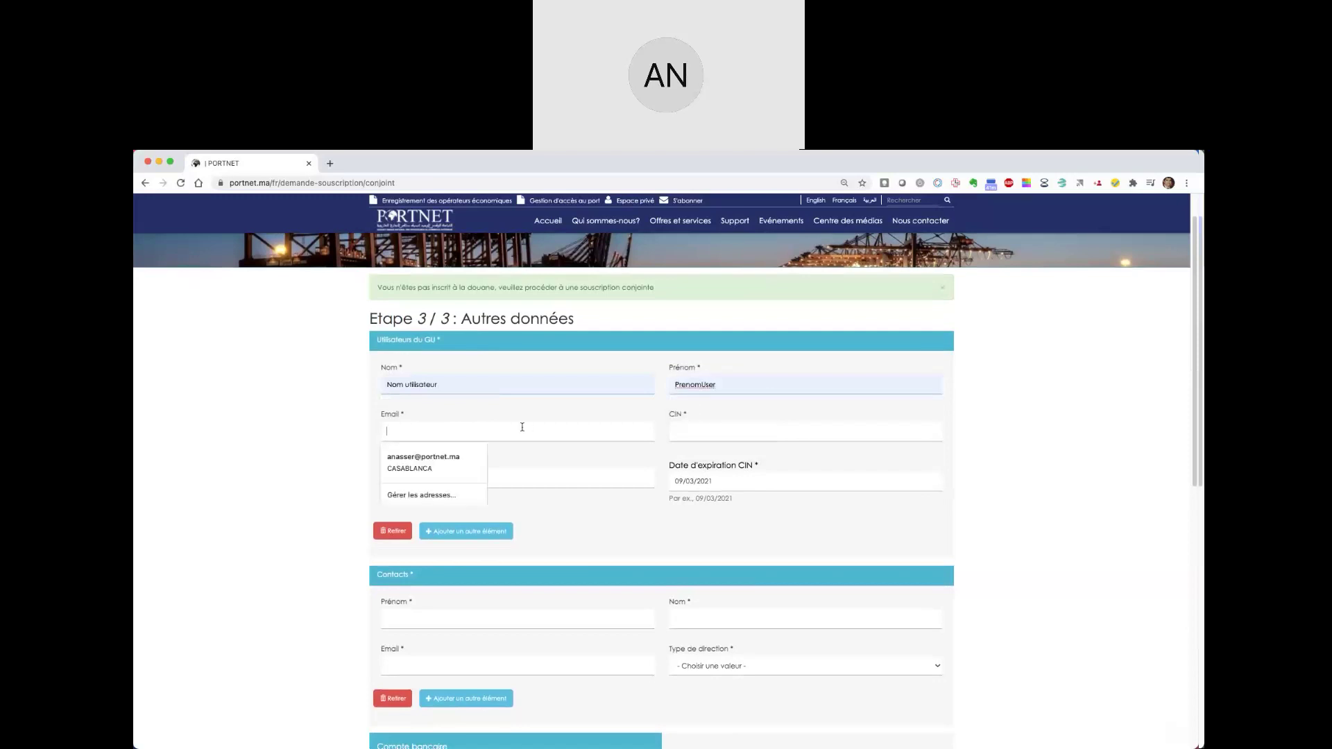
left_click(451, 432)
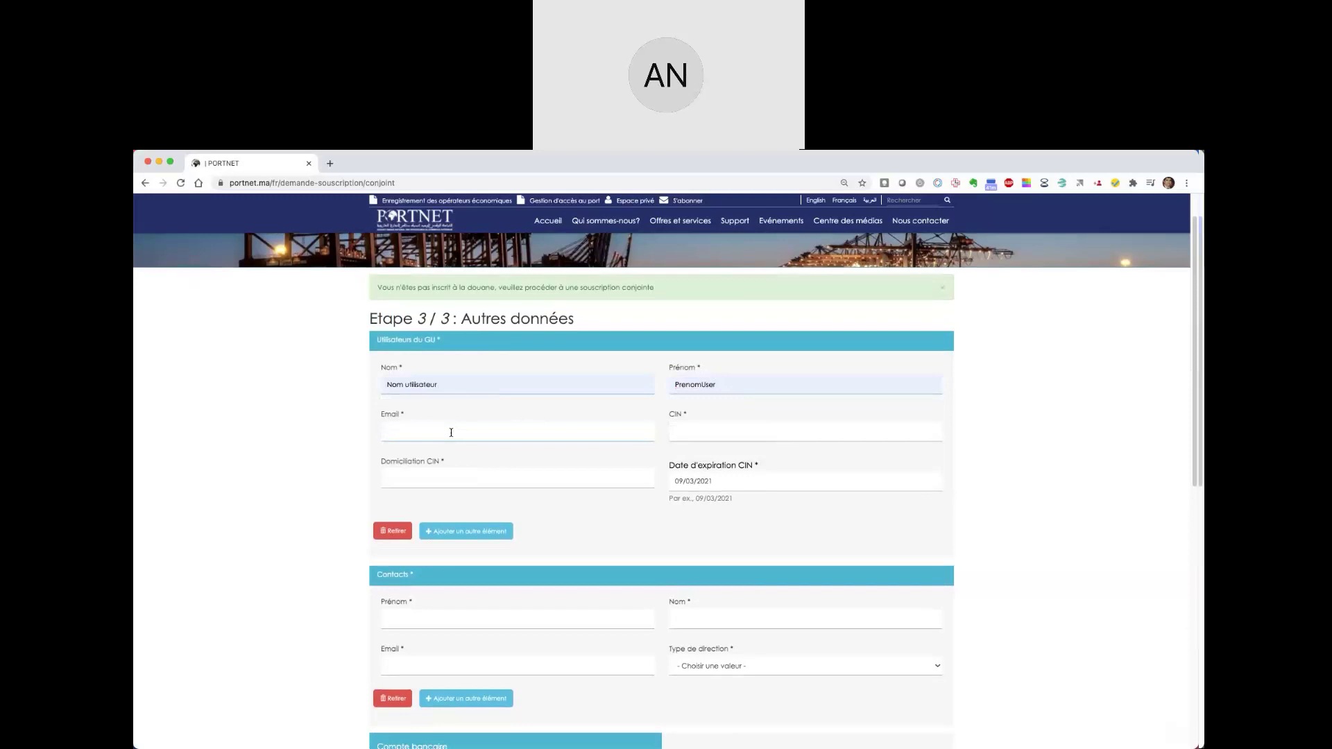
- Enter the user's CIN number, CIN domicile Casablanca and CIN expiry date 09/03/2030
left_click(697, 430)
key("Down")
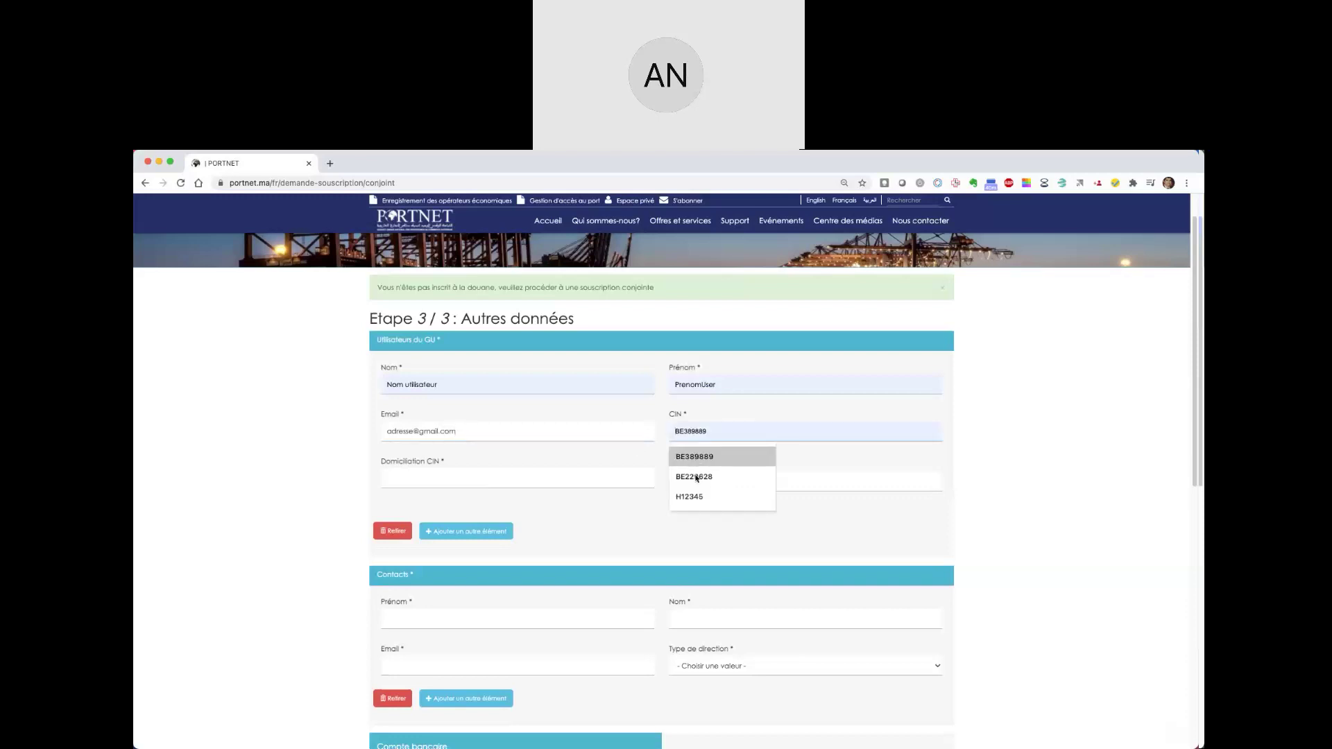
left_click(703, 457)
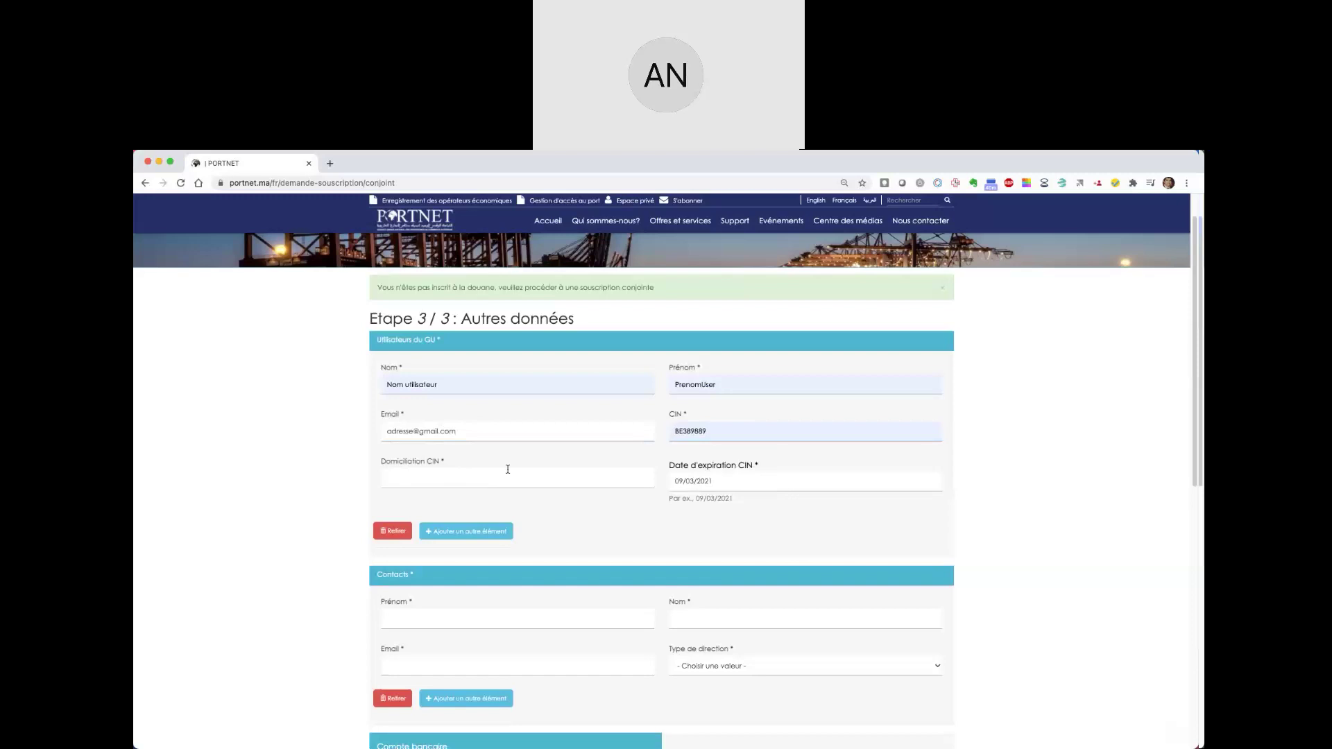
left_click(471, 482)
left_click(428, 504)
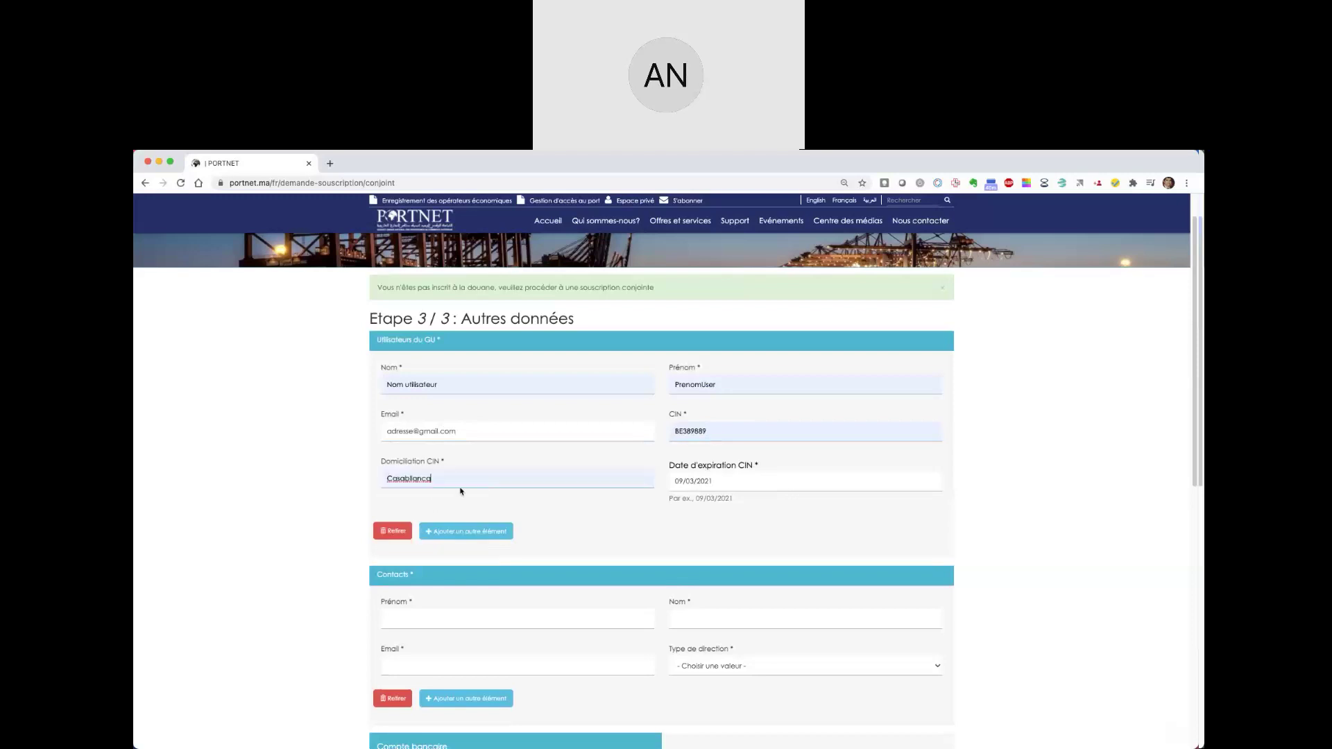
left_click(714, 478)
type("09/03/20")
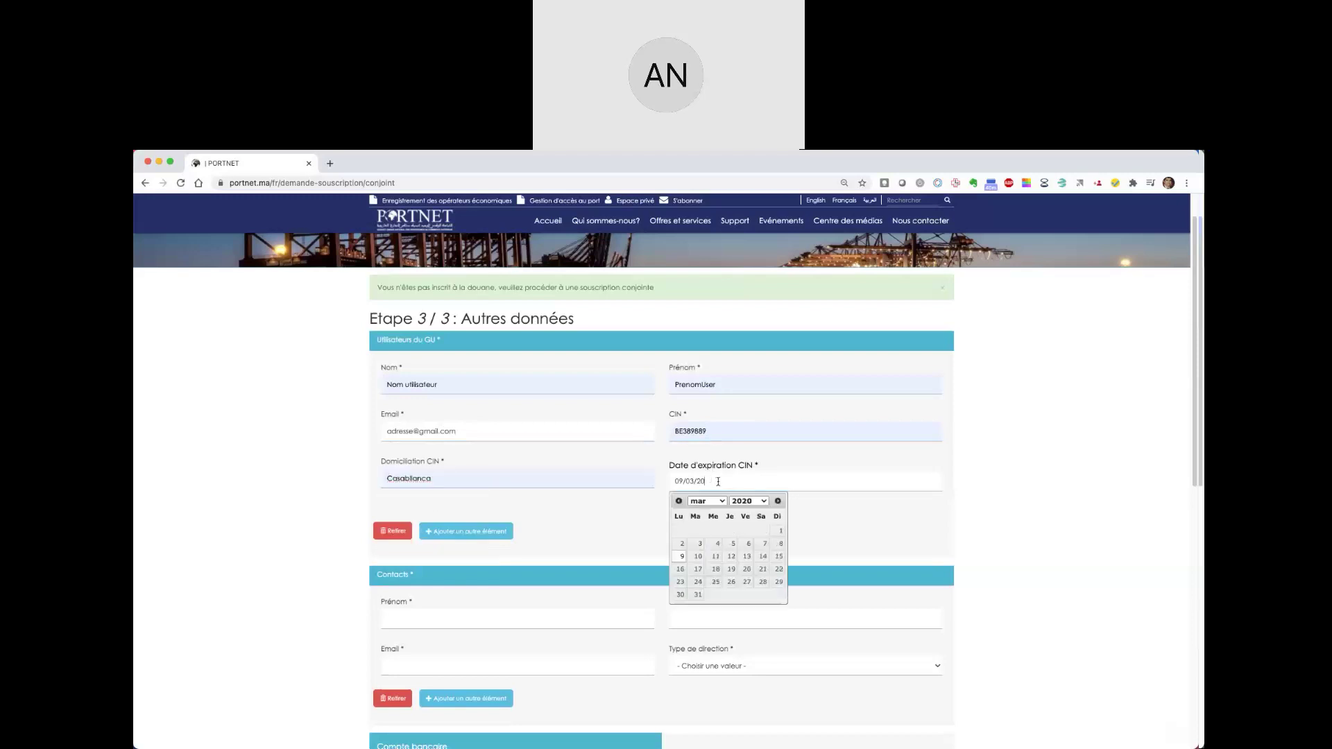
key("BackSpace")
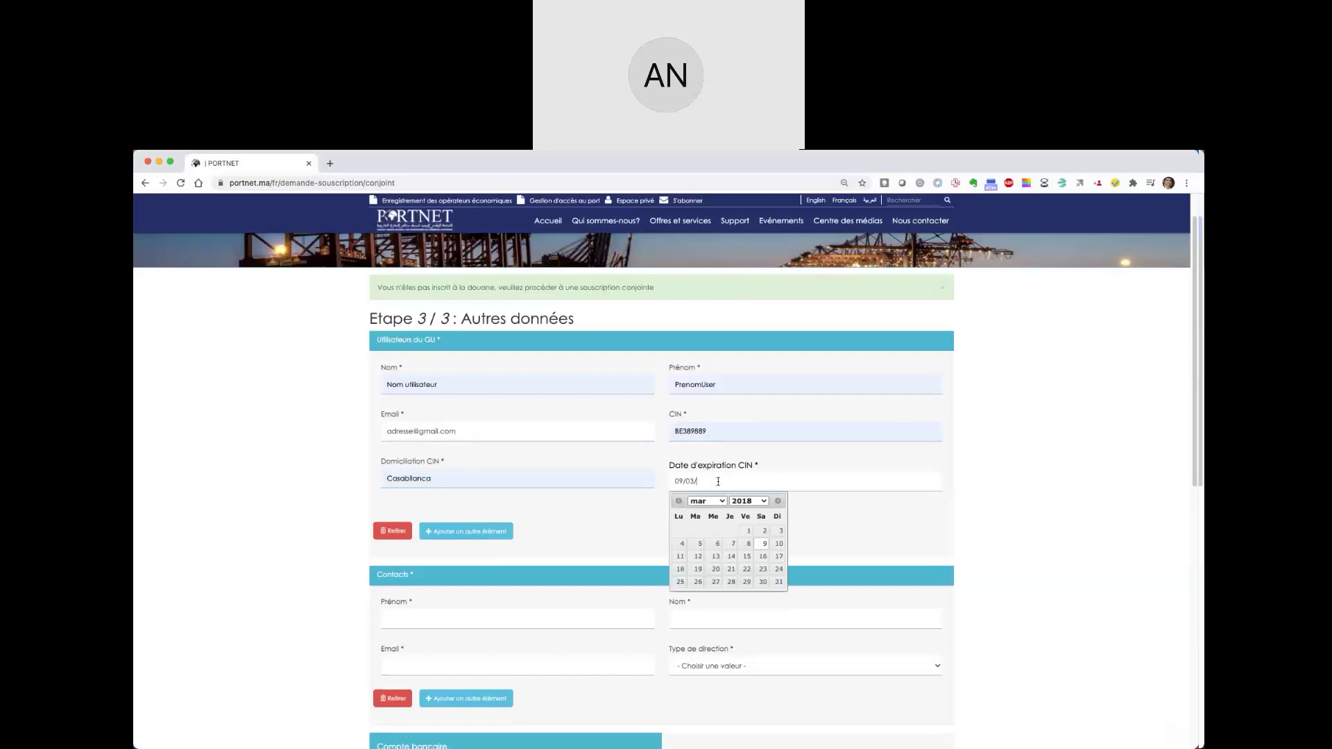
type("2030")
left_click(613, 497)
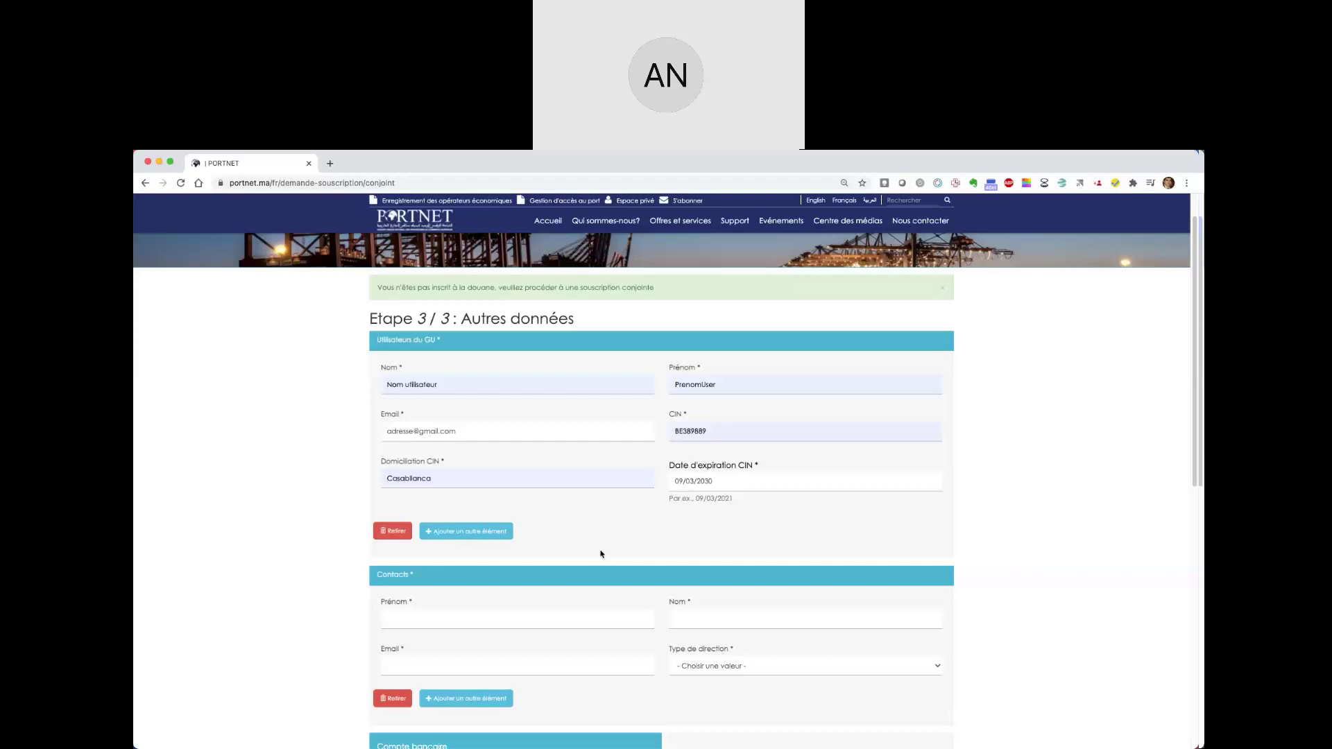
- Enter the contact's first name, last name and e-mail, with Type de direction Direction Administrative
left_click(429, 623)
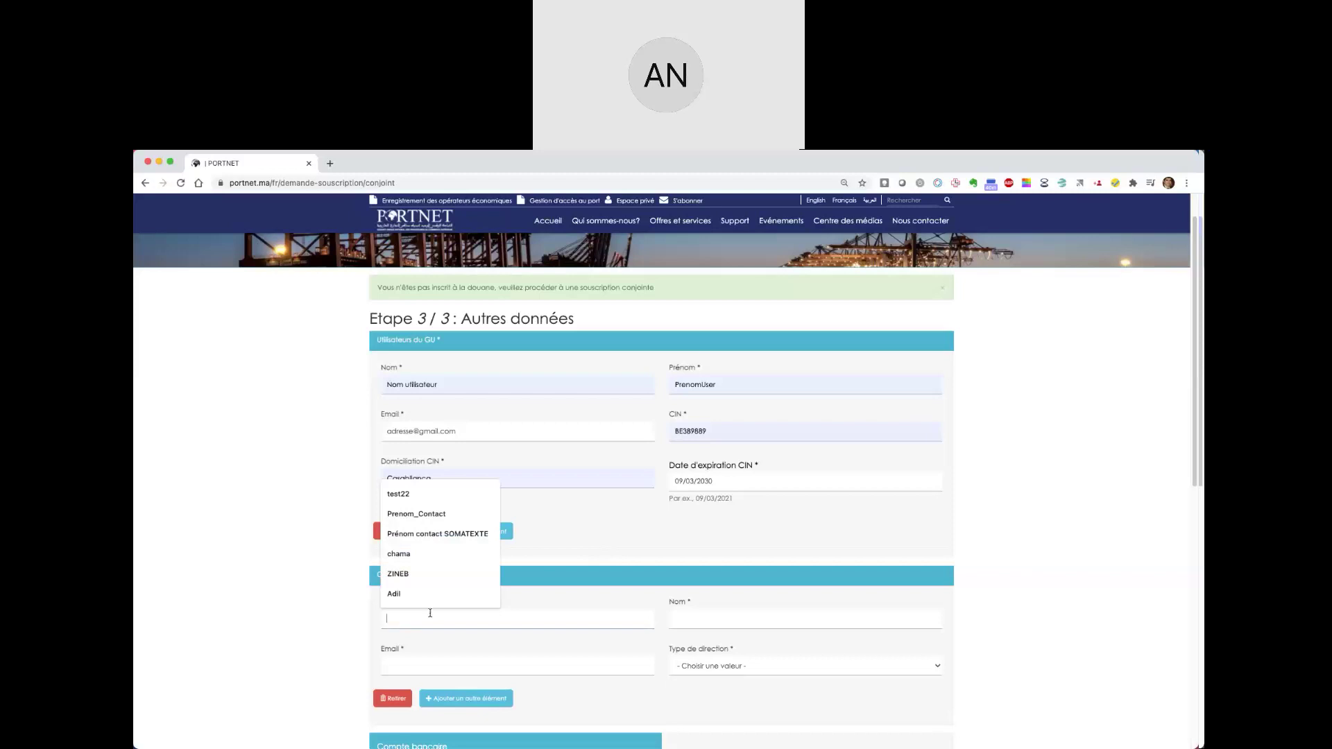
left_click(416, 514)
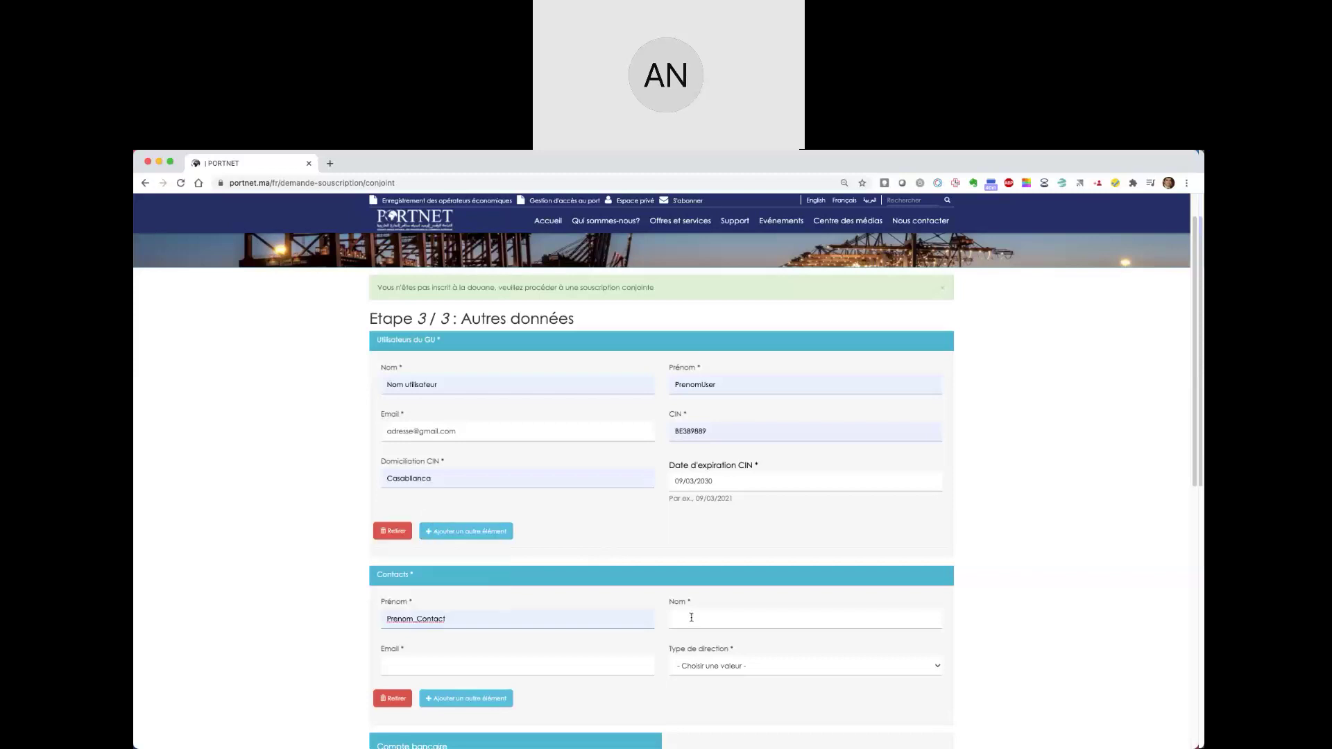
left_click(691, 618)
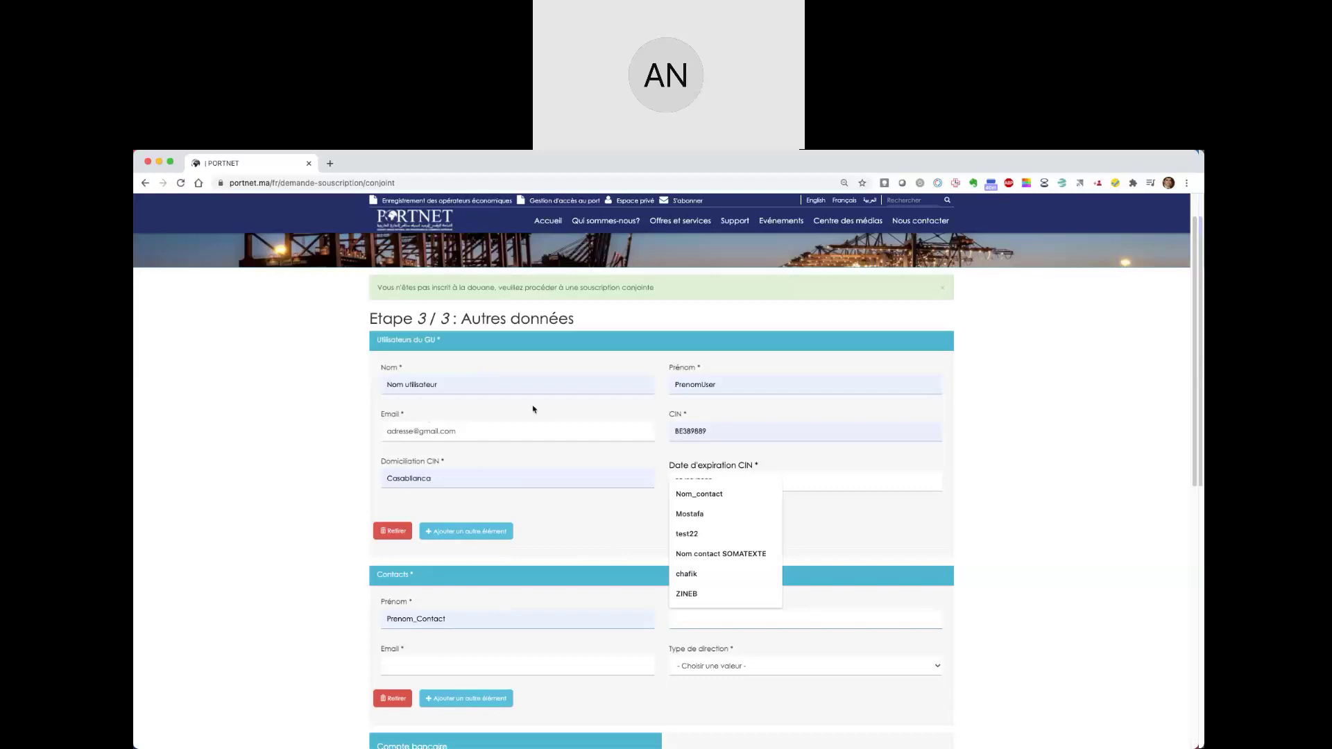
left_click(719, 494)
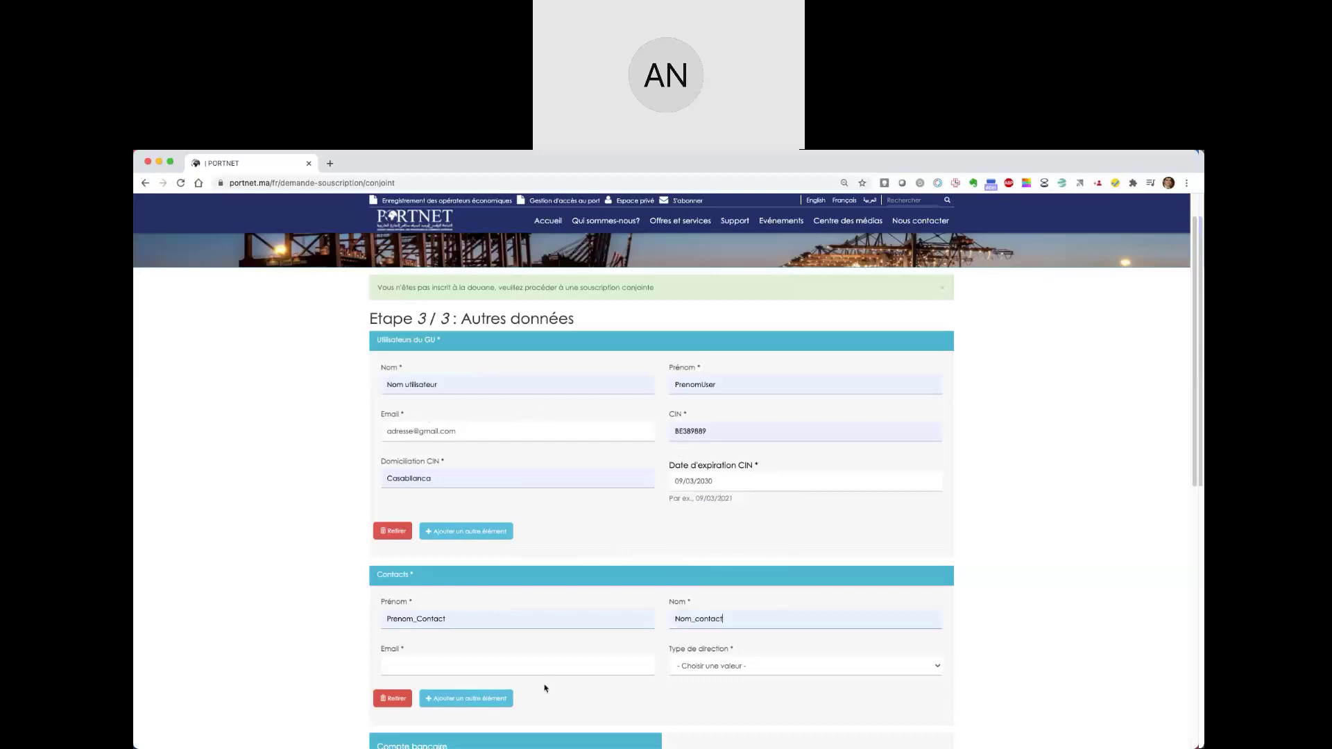
left_click(480, 665)
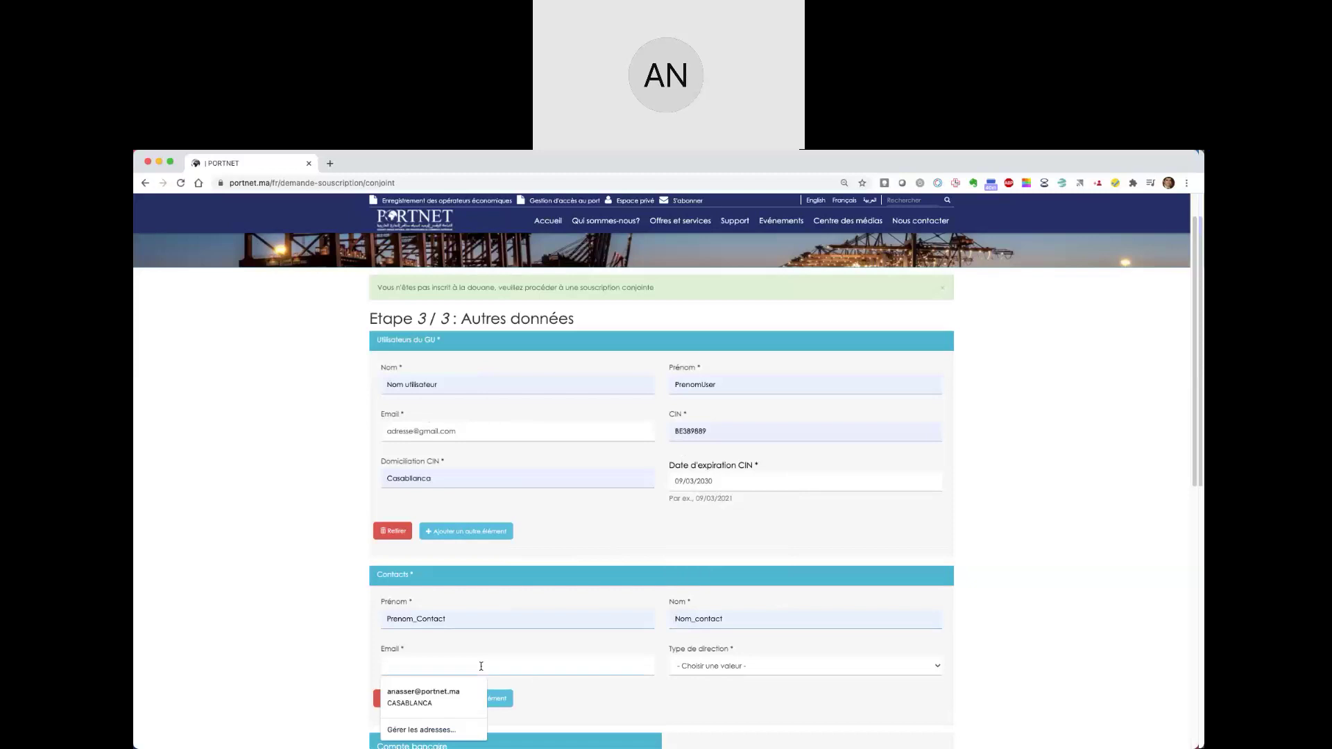
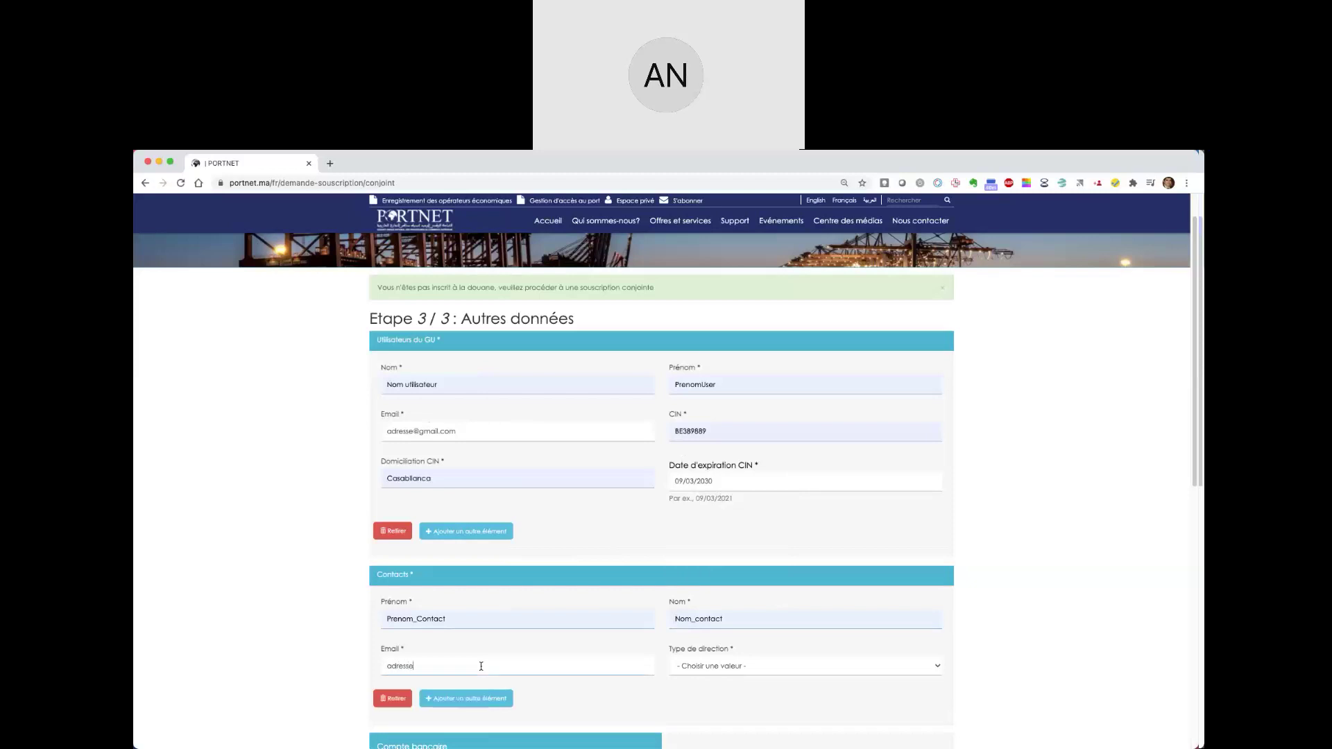
left_click(717, 672)
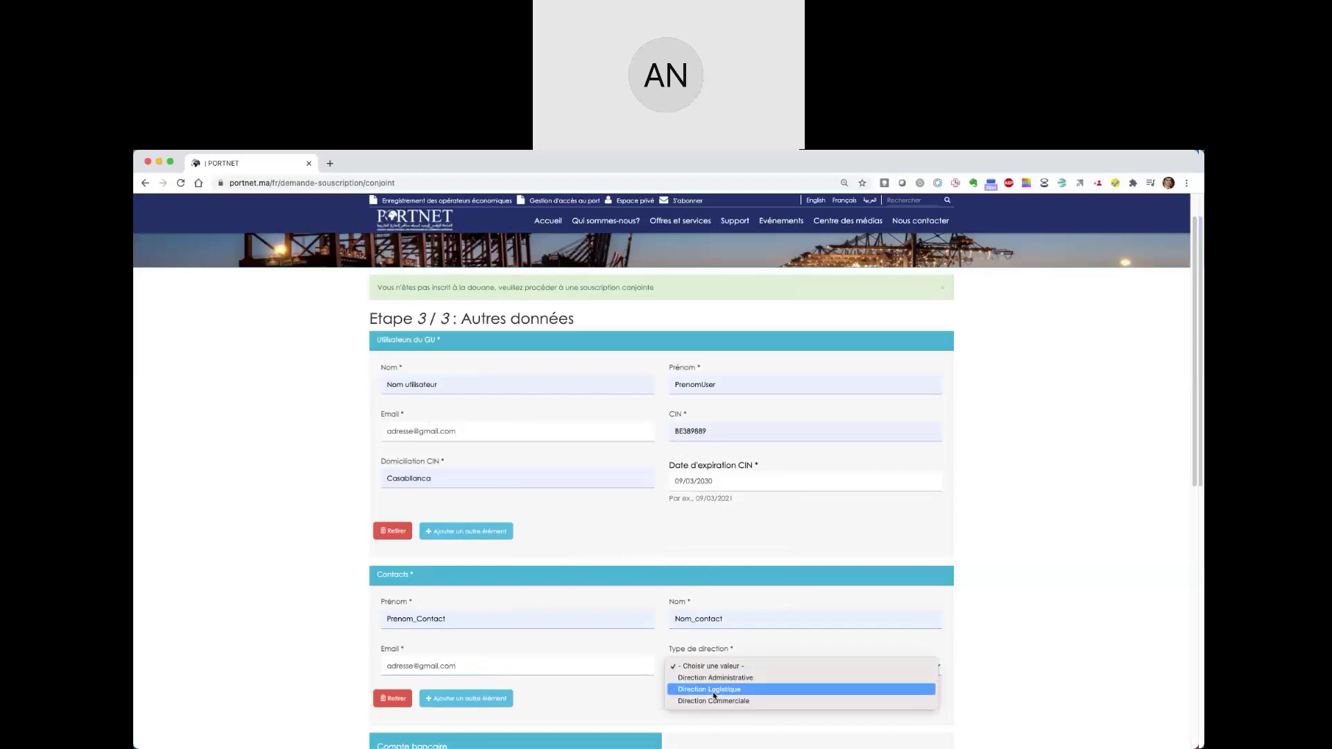
left_click(715, 678)
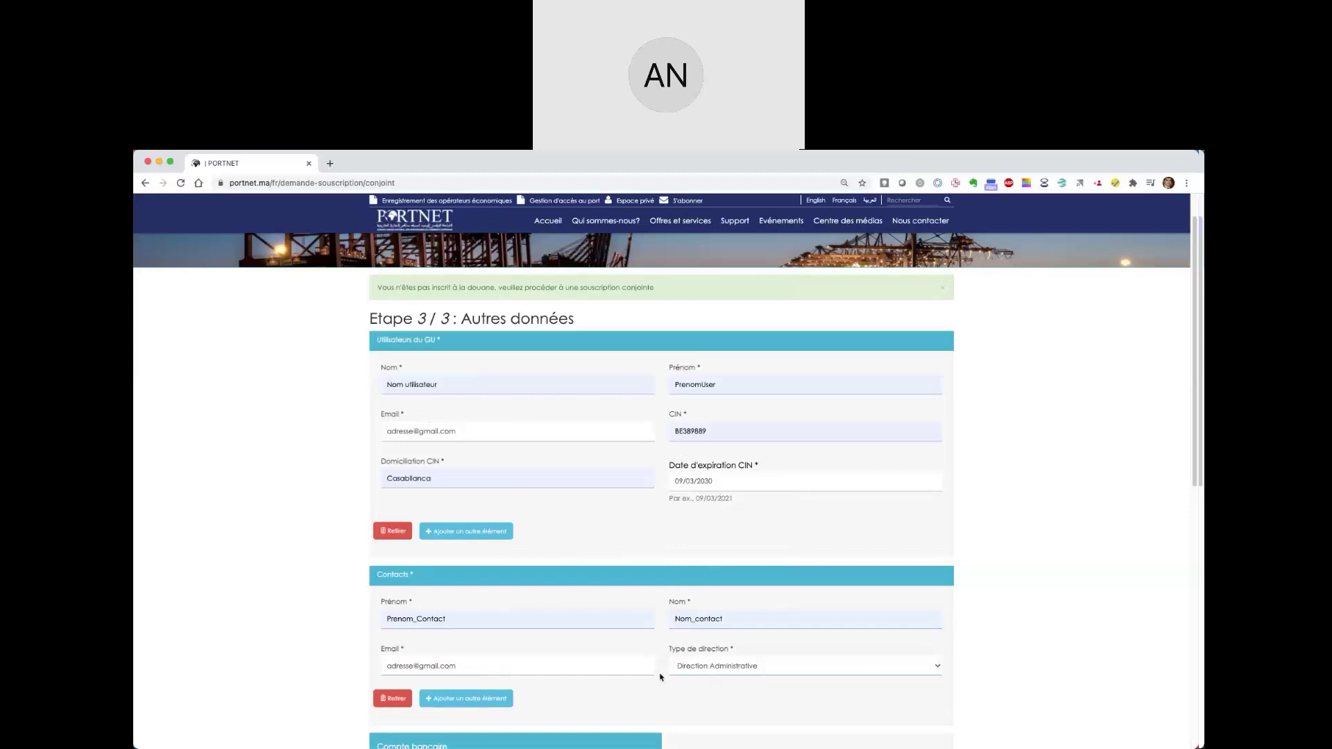
scroll(660, 678, "down", 3)
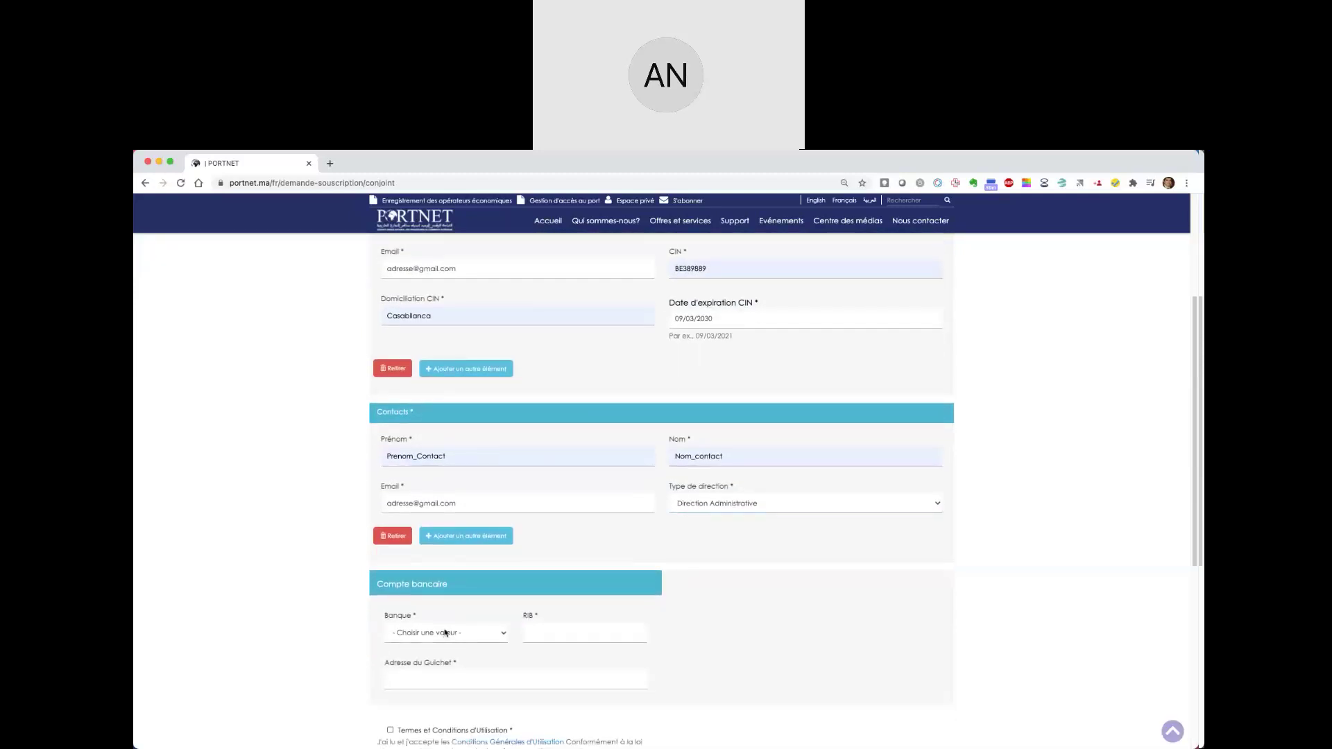
- Select bank 007 Attijari Wafa Bank, fill the RIB from autofill, and set branch address CASABLANCA
left_click(444, 632)
left_click(450, 639)
left_click(553, 629)
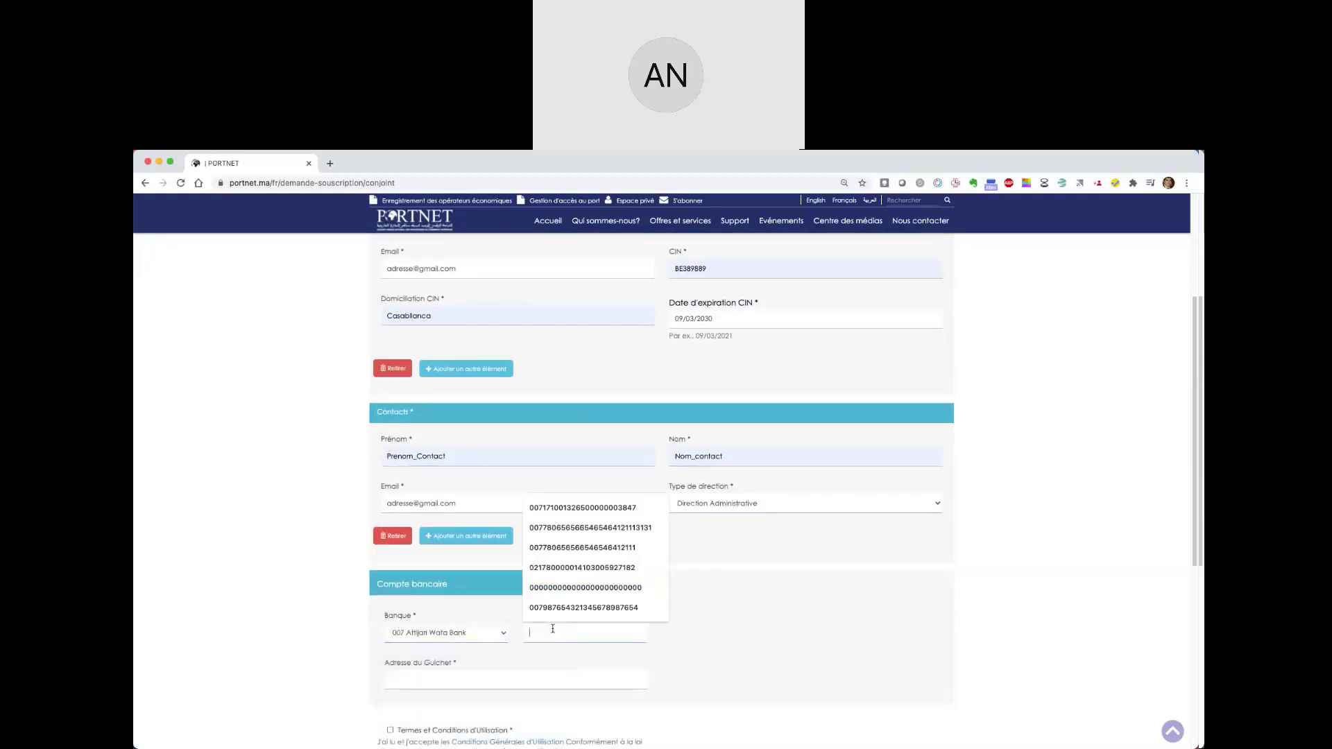
left_click(555, 507)
scroll(550, 616, "down", 2)
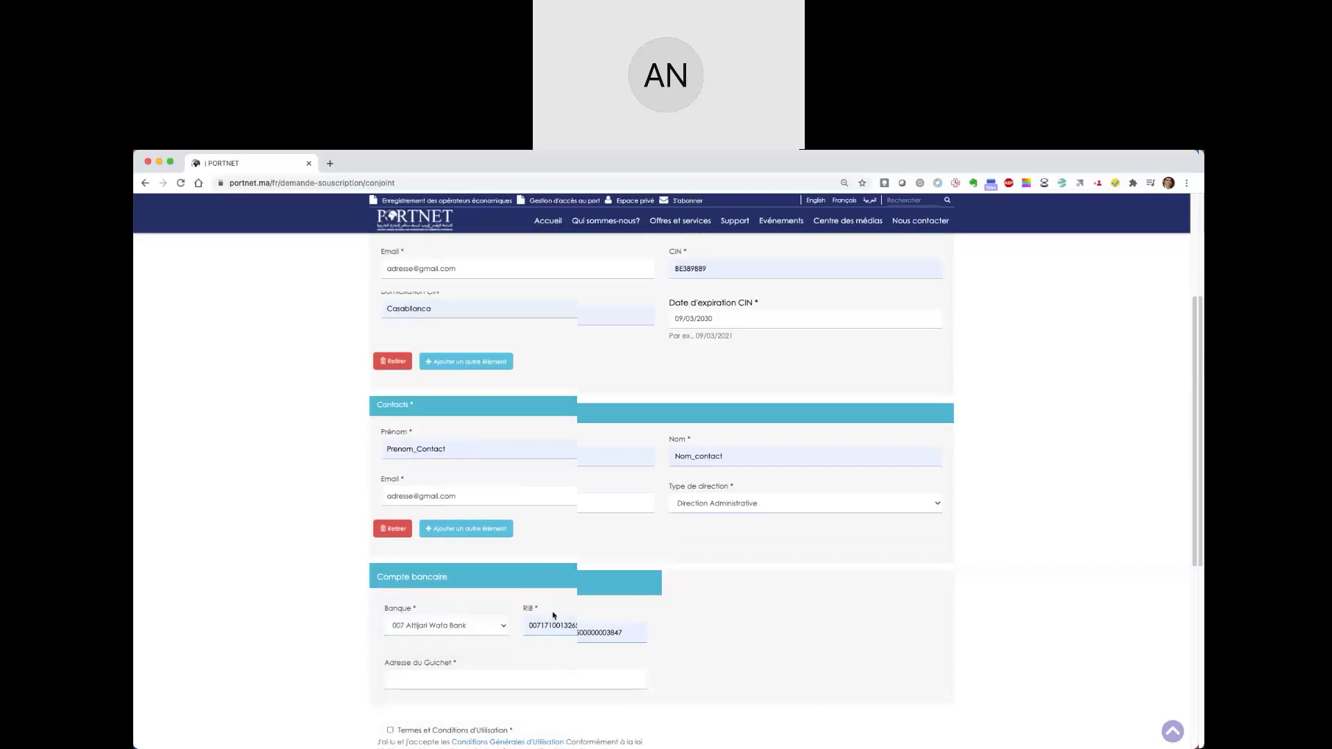
left_click(548, 597)
left_click(419, 628)
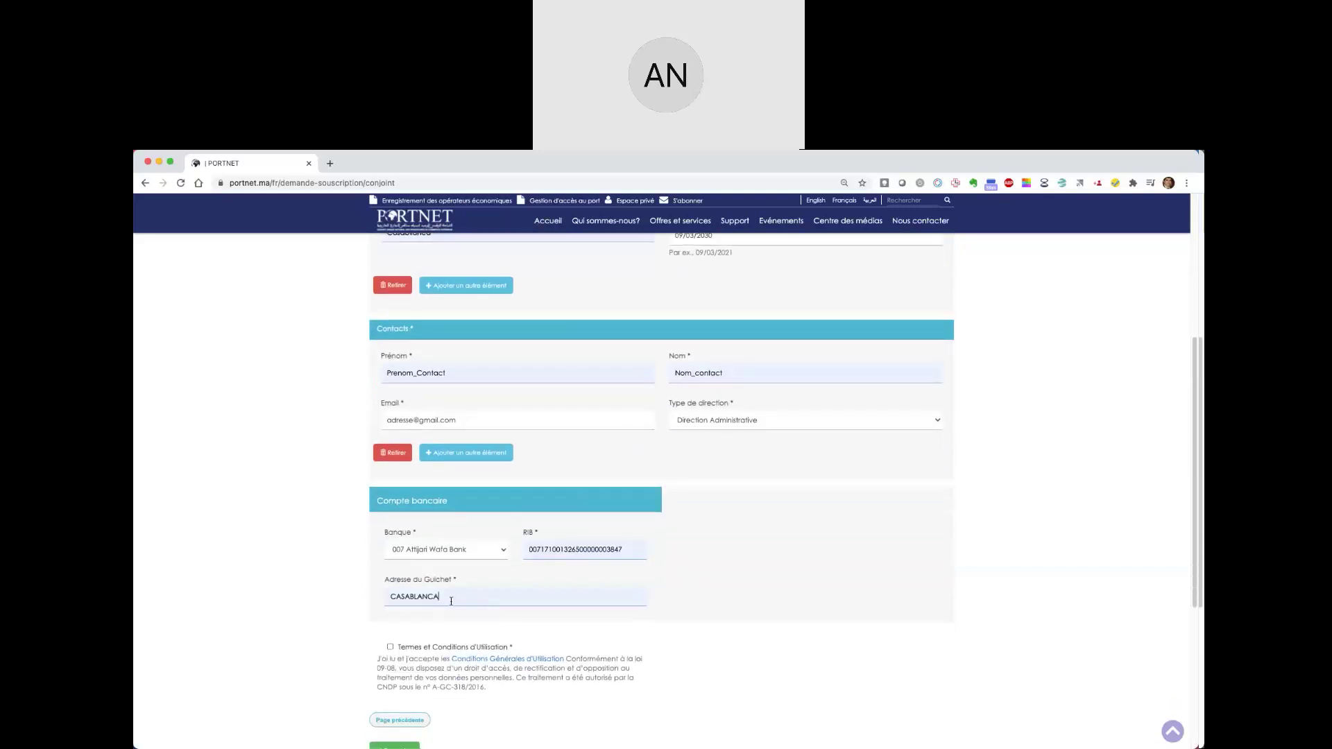
scroll(419, 499, "down", 5)
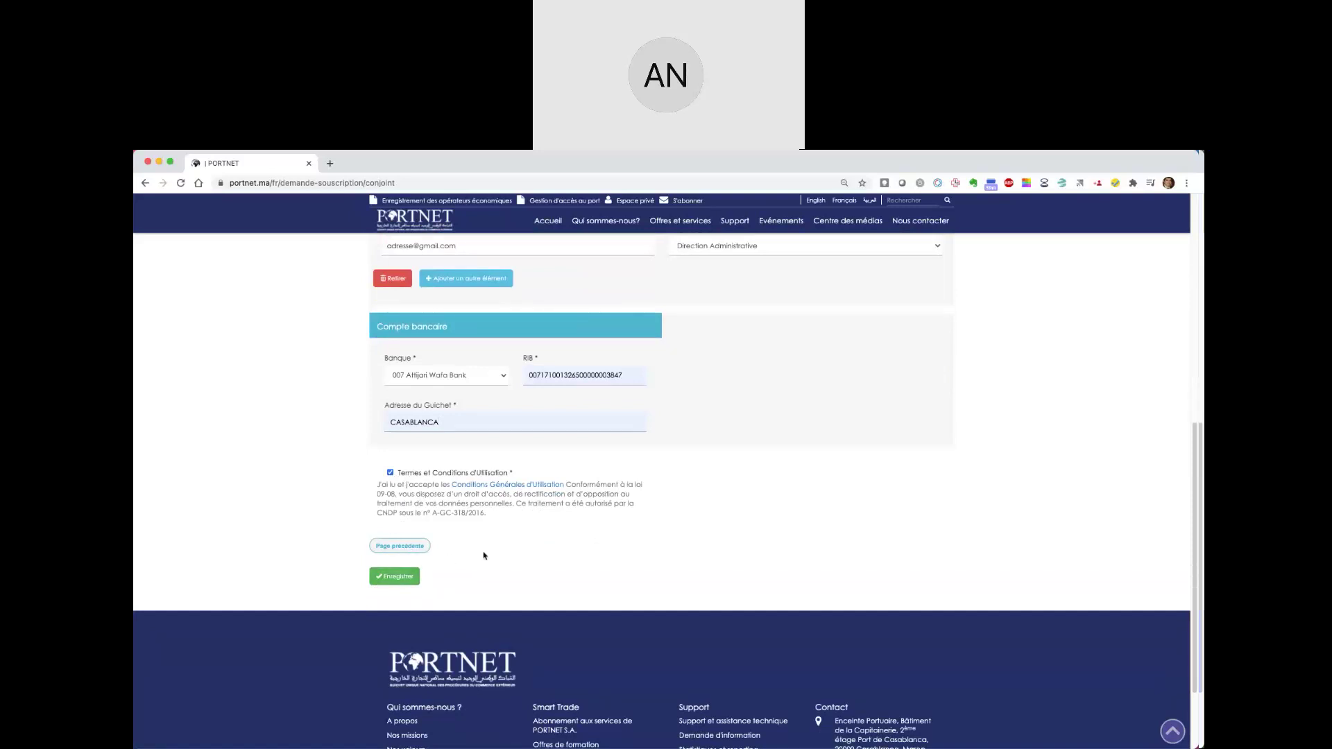
scroll(483, 555, "up", 10)
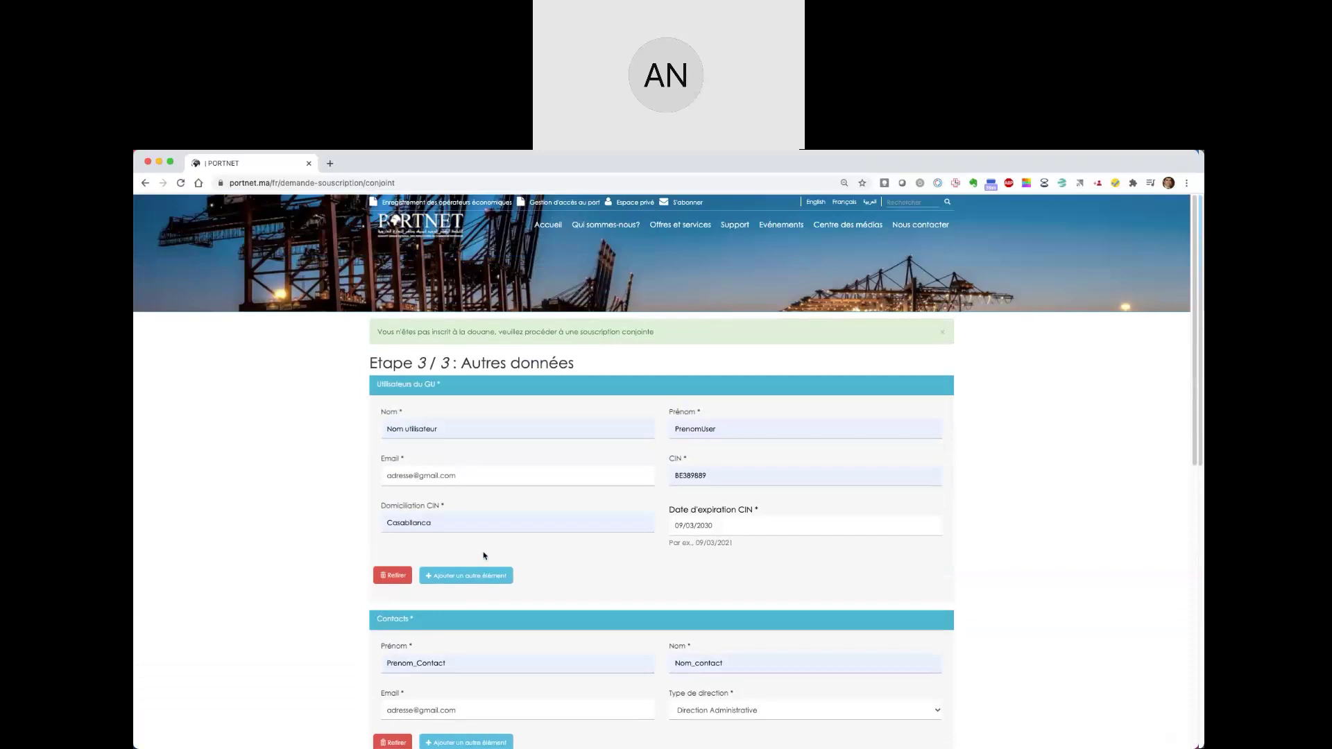
scroll(484, 555, "down", 15)
- Save the step 3 form with Enregistrer and review the resulting customs-registration notice
left_click(399, 468)
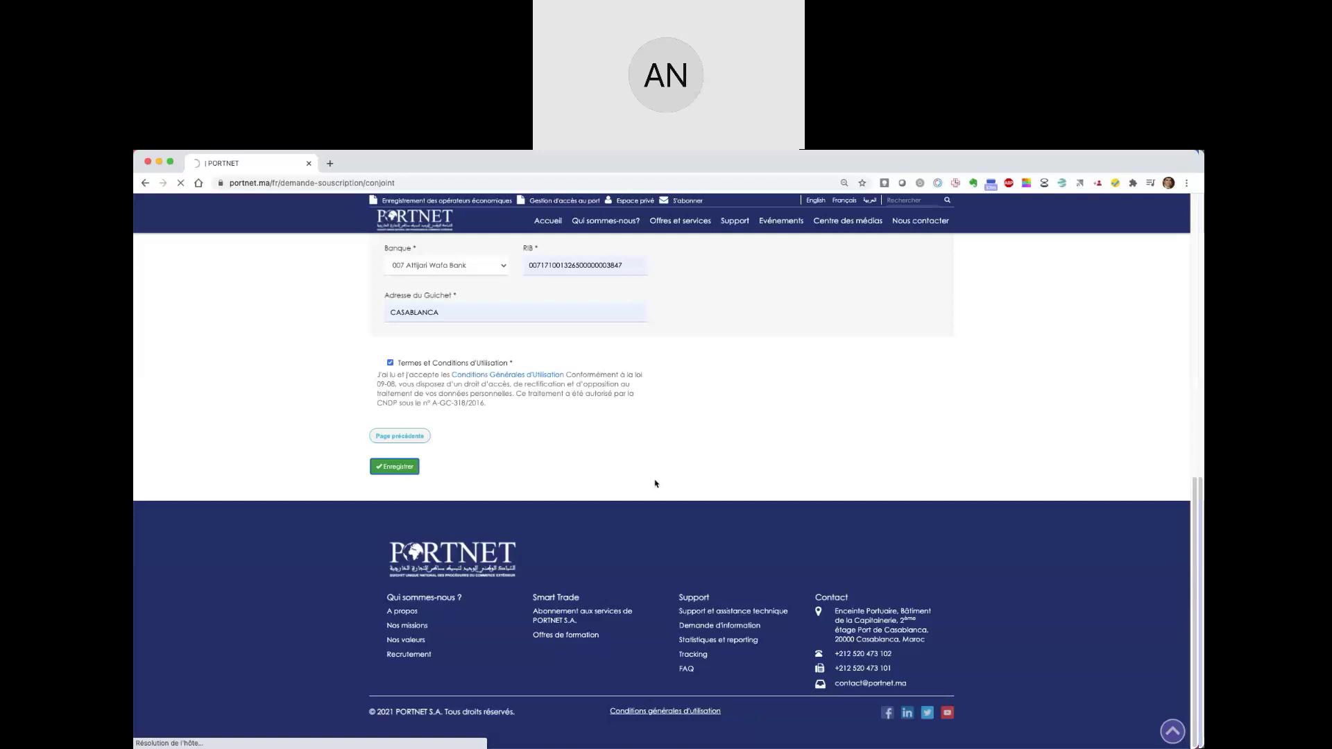
scroll(652, 454, "up", 12)
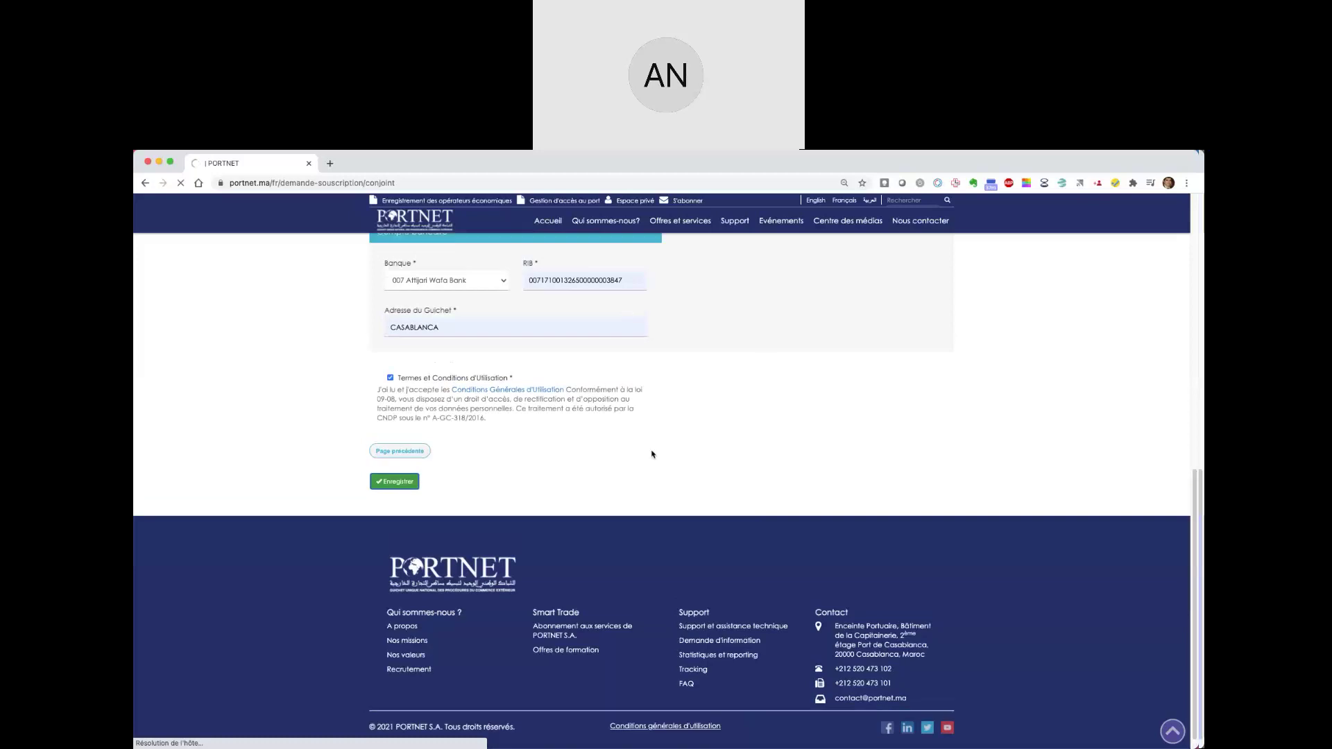
scroll(652, 454, "up", 2)
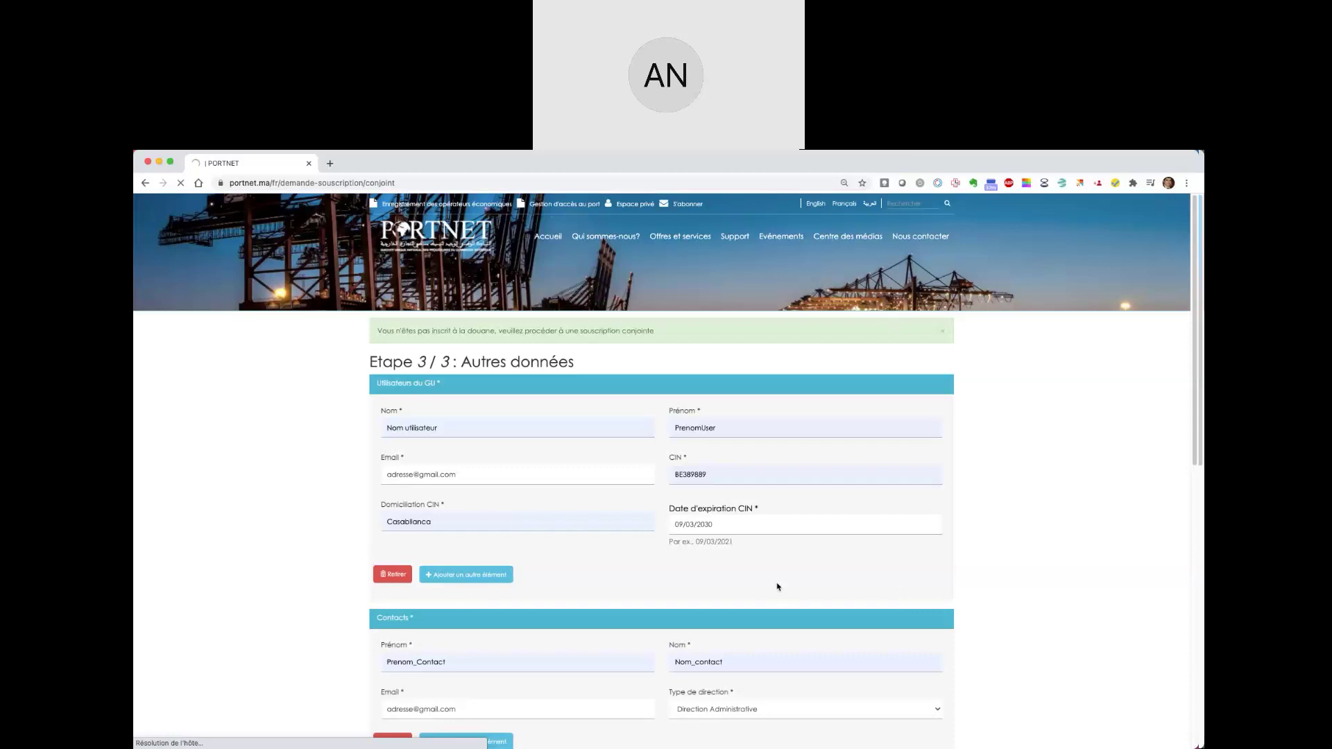
scroll(778, 587, "down", 4)
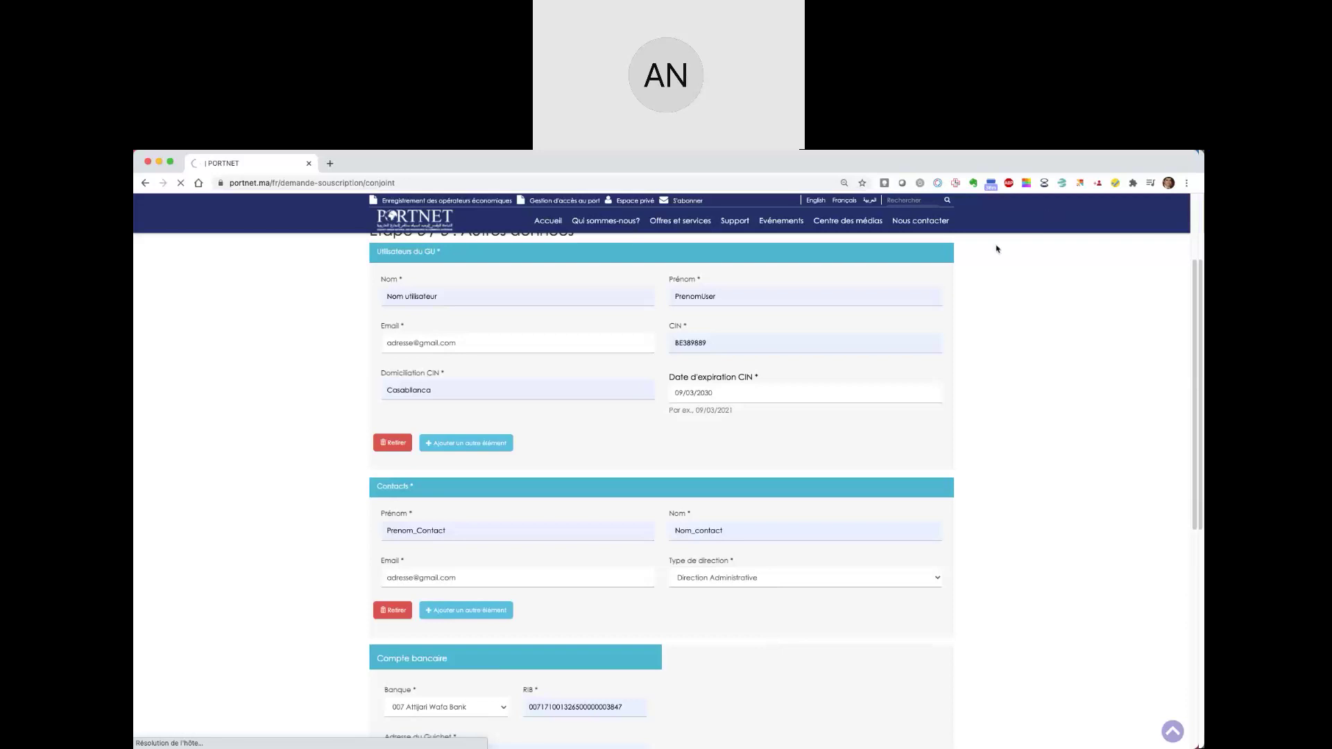
scroll(987, 535, "down", 2)
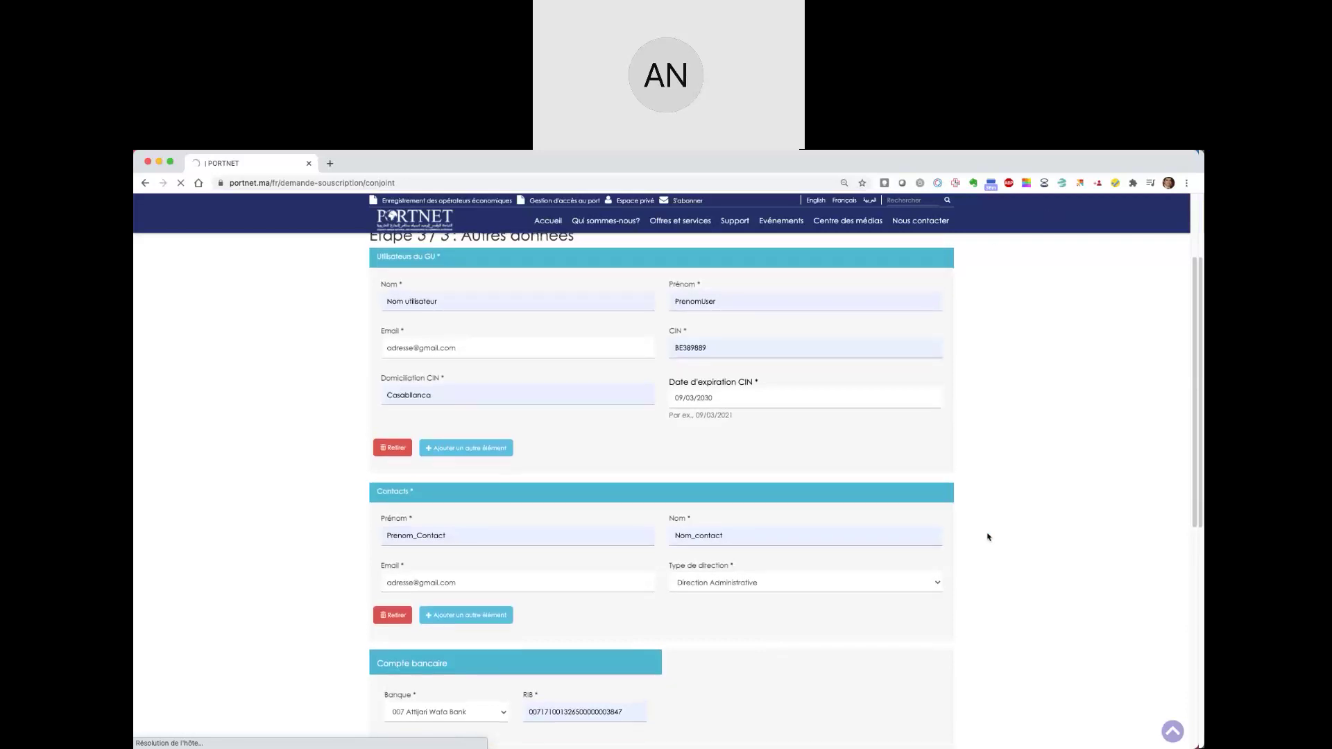
scroll(988, 536, "down", 2)
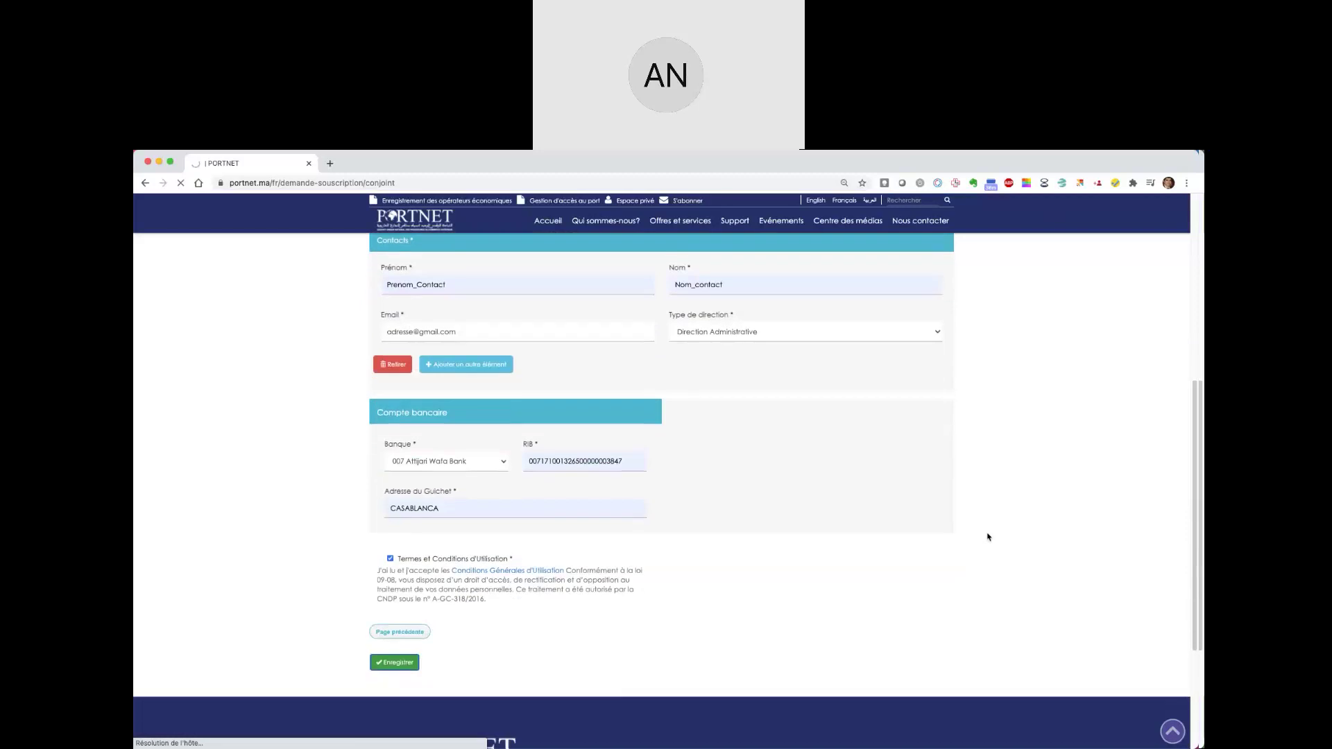
scroll(988, 536, "up", 1)
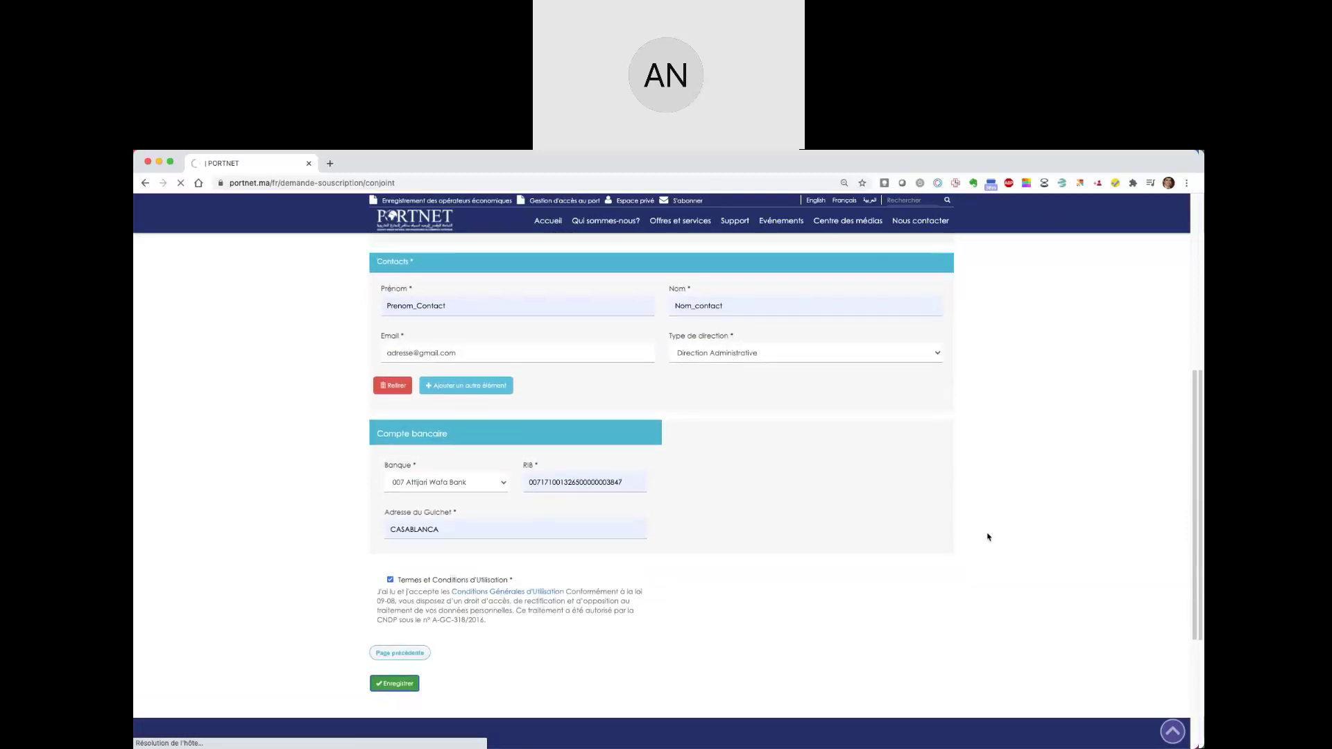
scroll(988, 536, "up", 5)
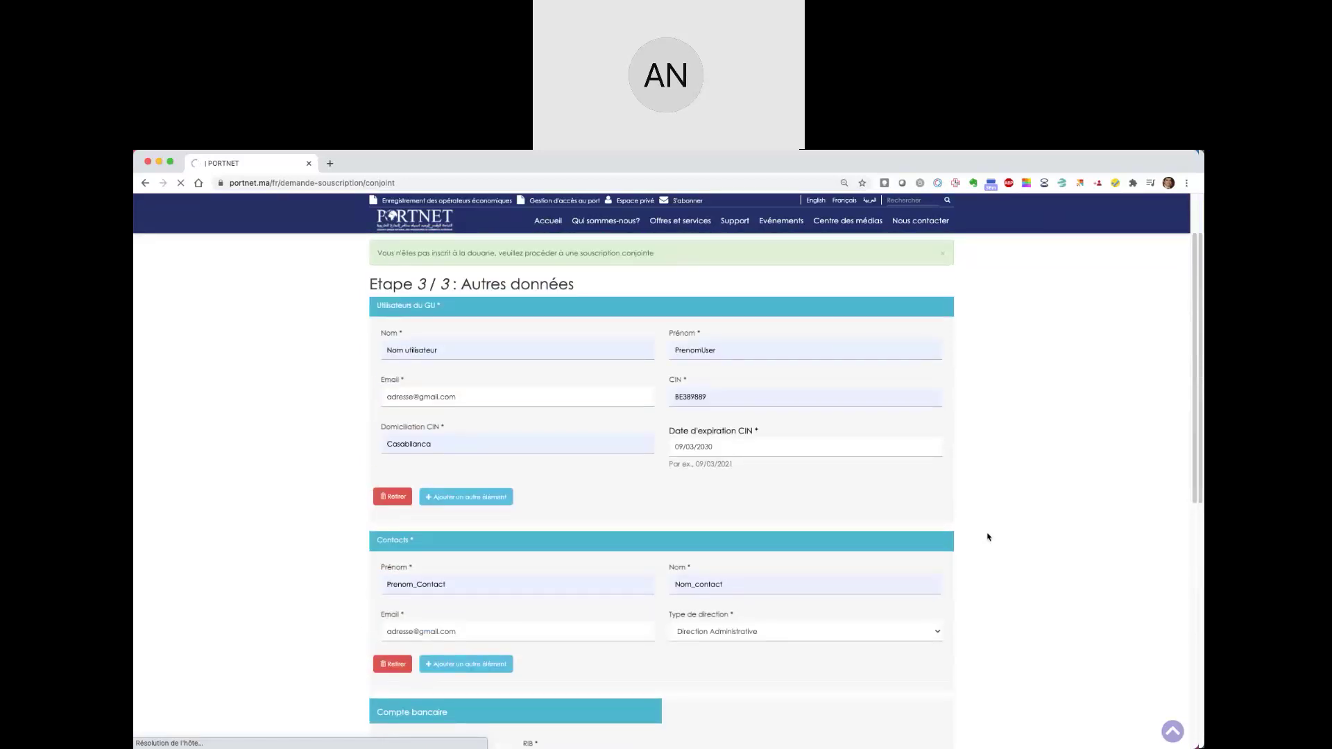
scroll(987, 536, "up", 2)
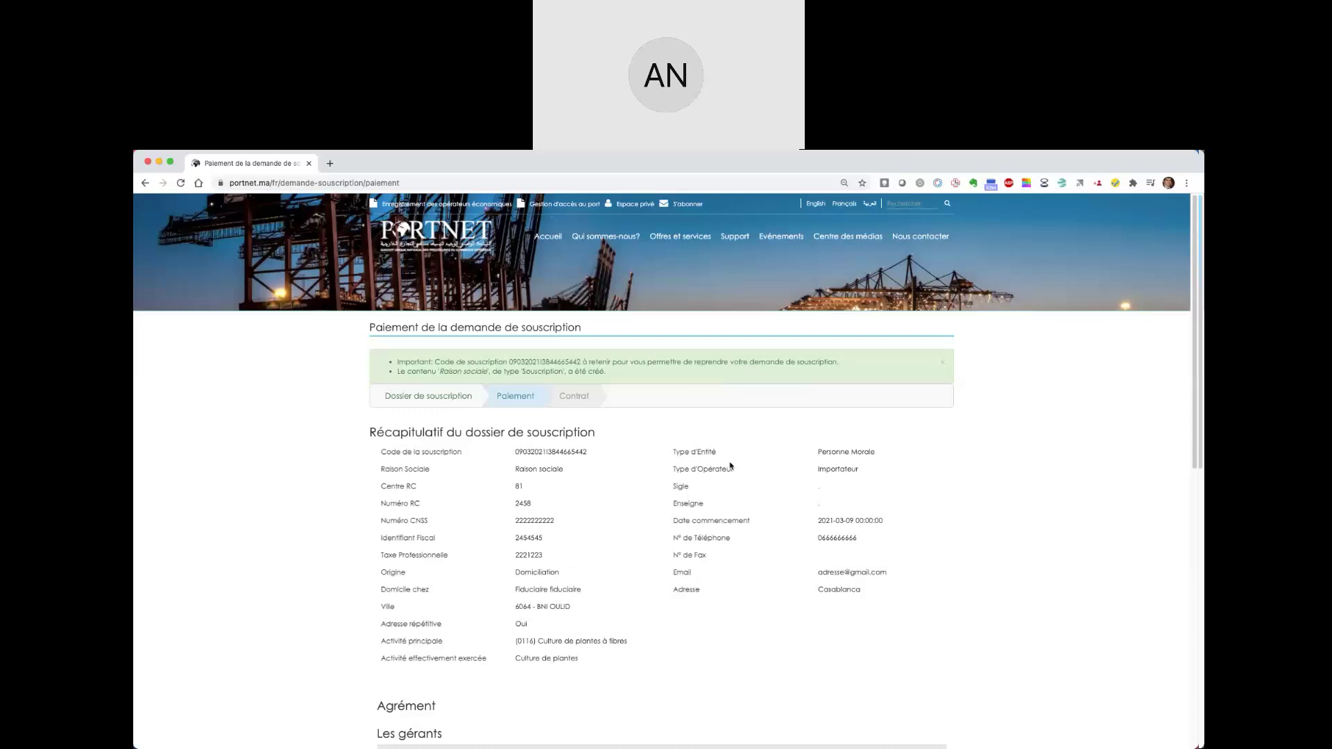
double_click(547, 362)
left_click(330, 164)
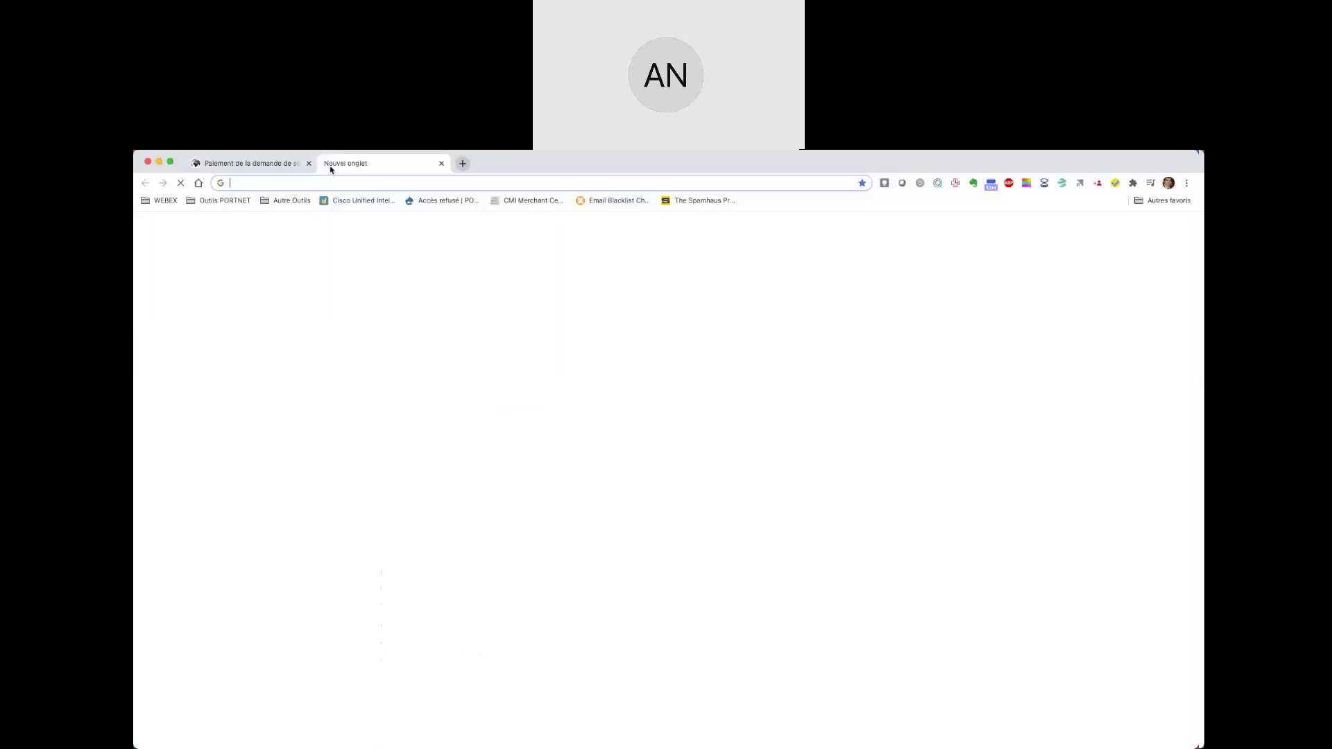
left_click(268, 165)
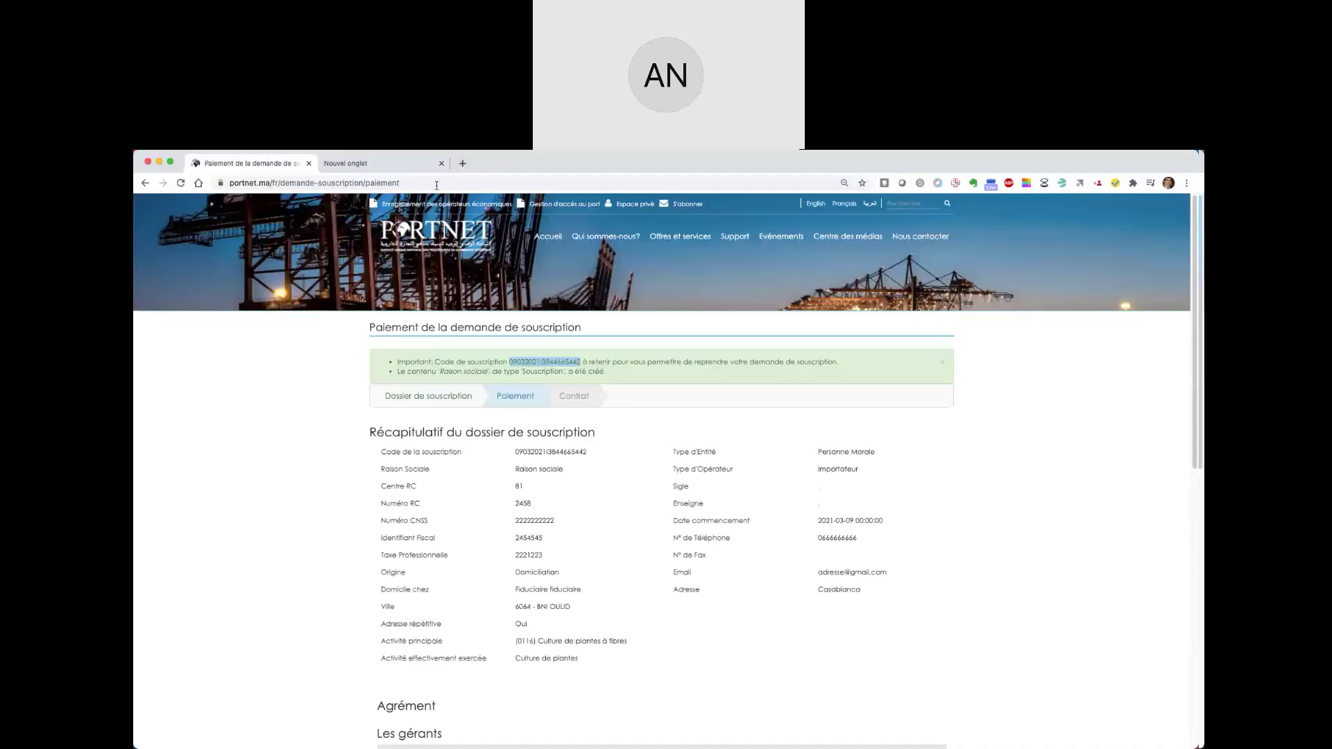
left_click(390, 165)
type("www.por")
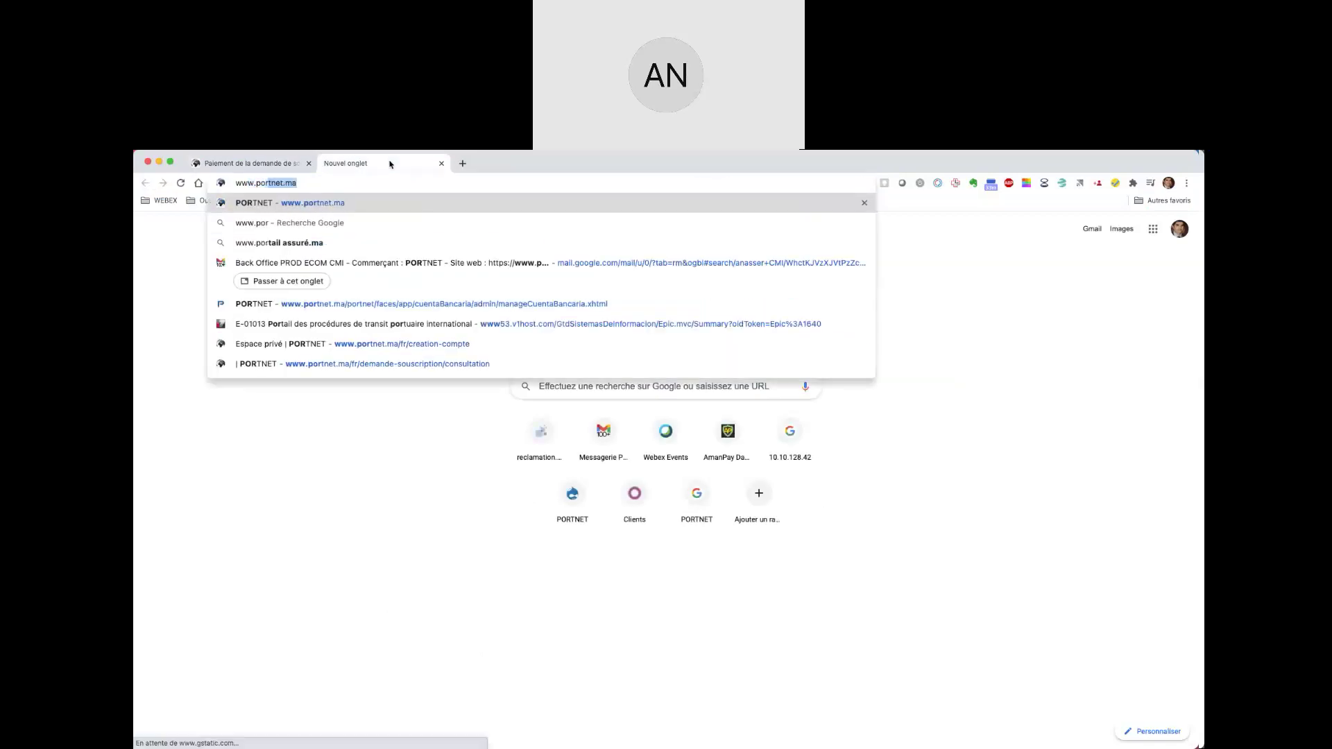
key("Return")
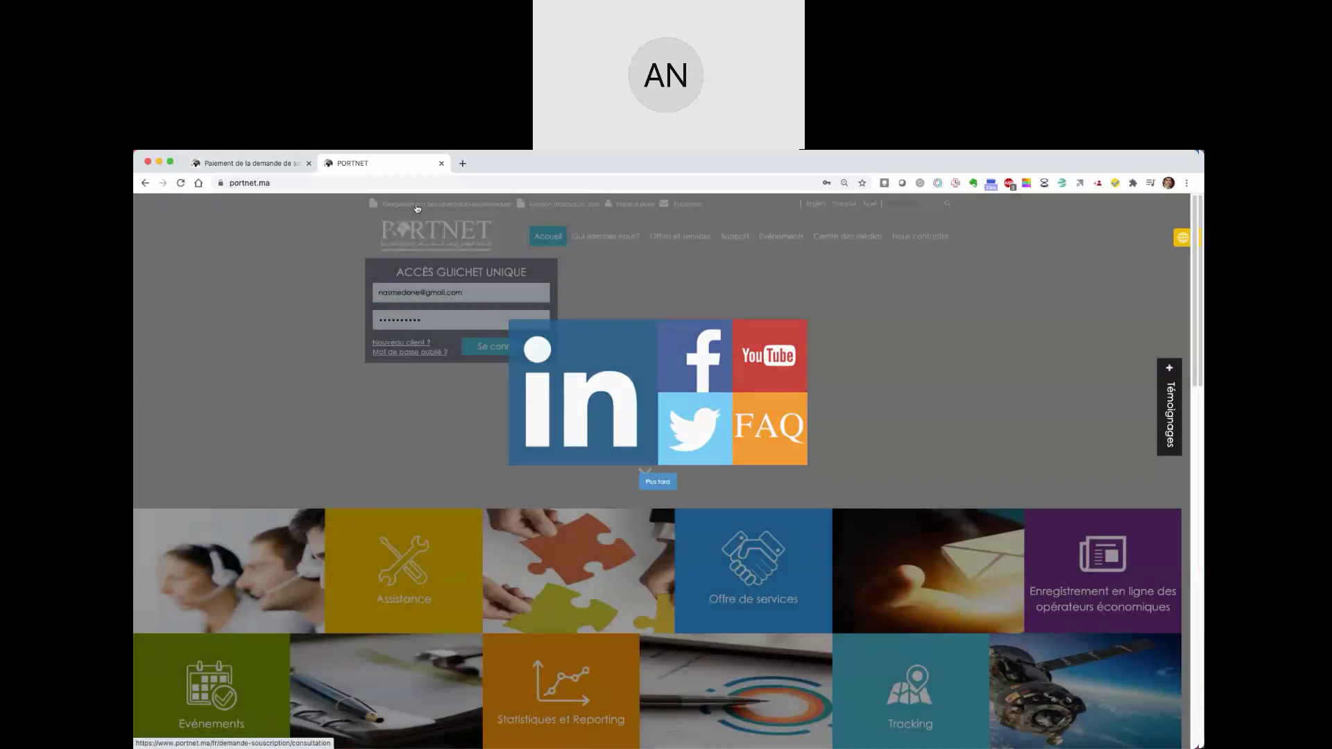
- Dismiss the 'Plus tard' popup and open the resume-request form from the subscription consultation page
left_click(417, 209)
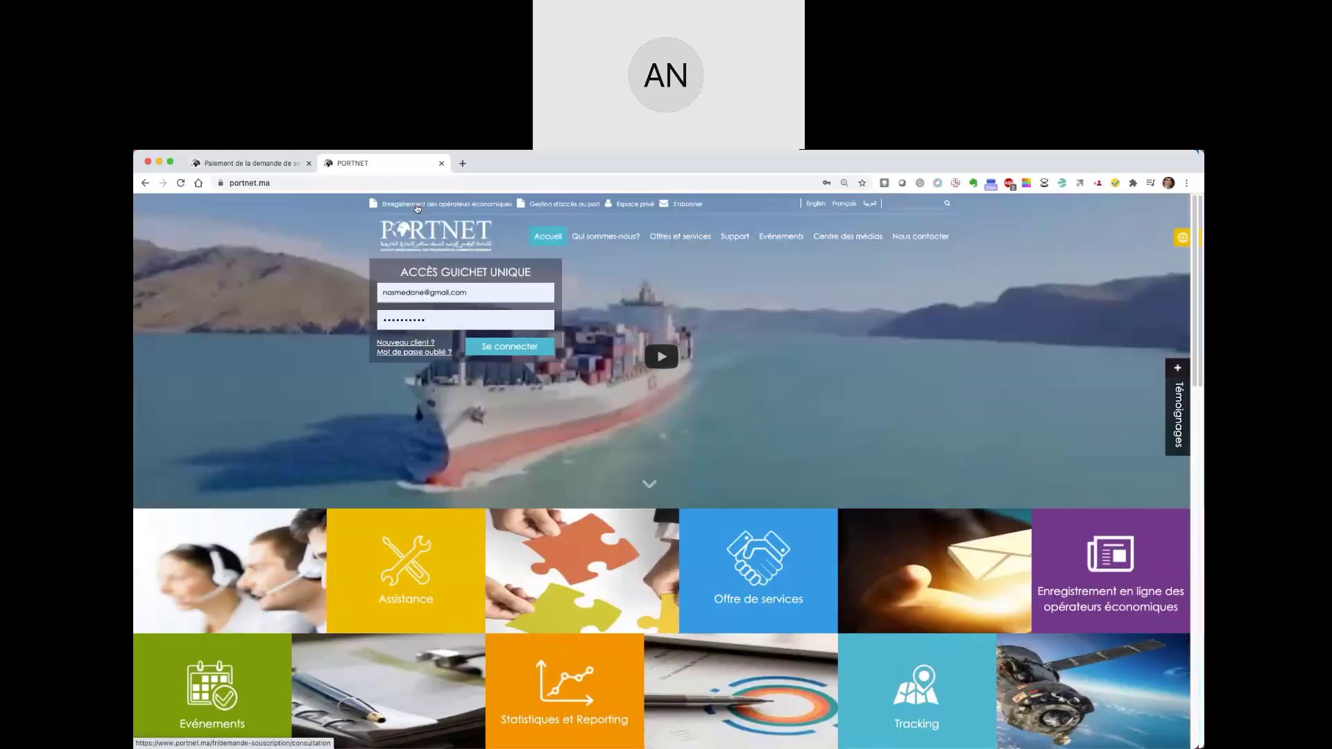
left_click(405, 206)
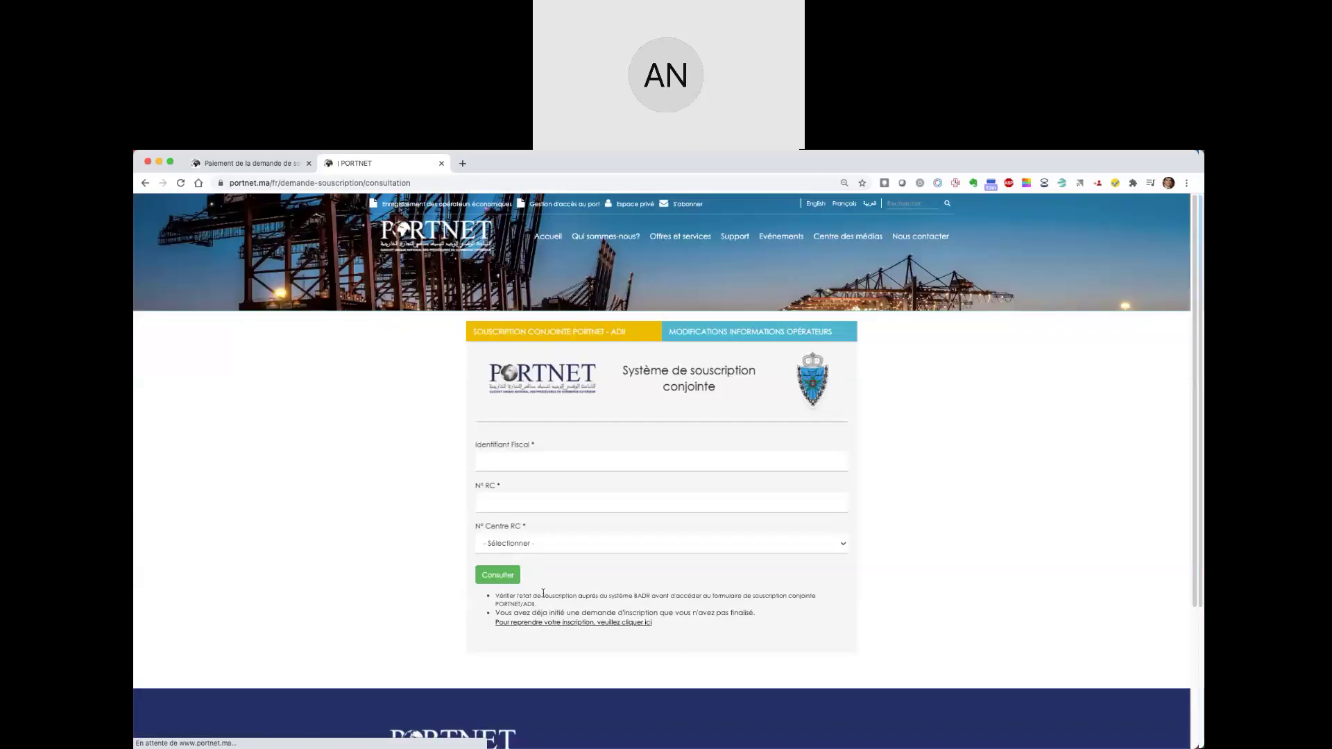
left_click(514, 624)
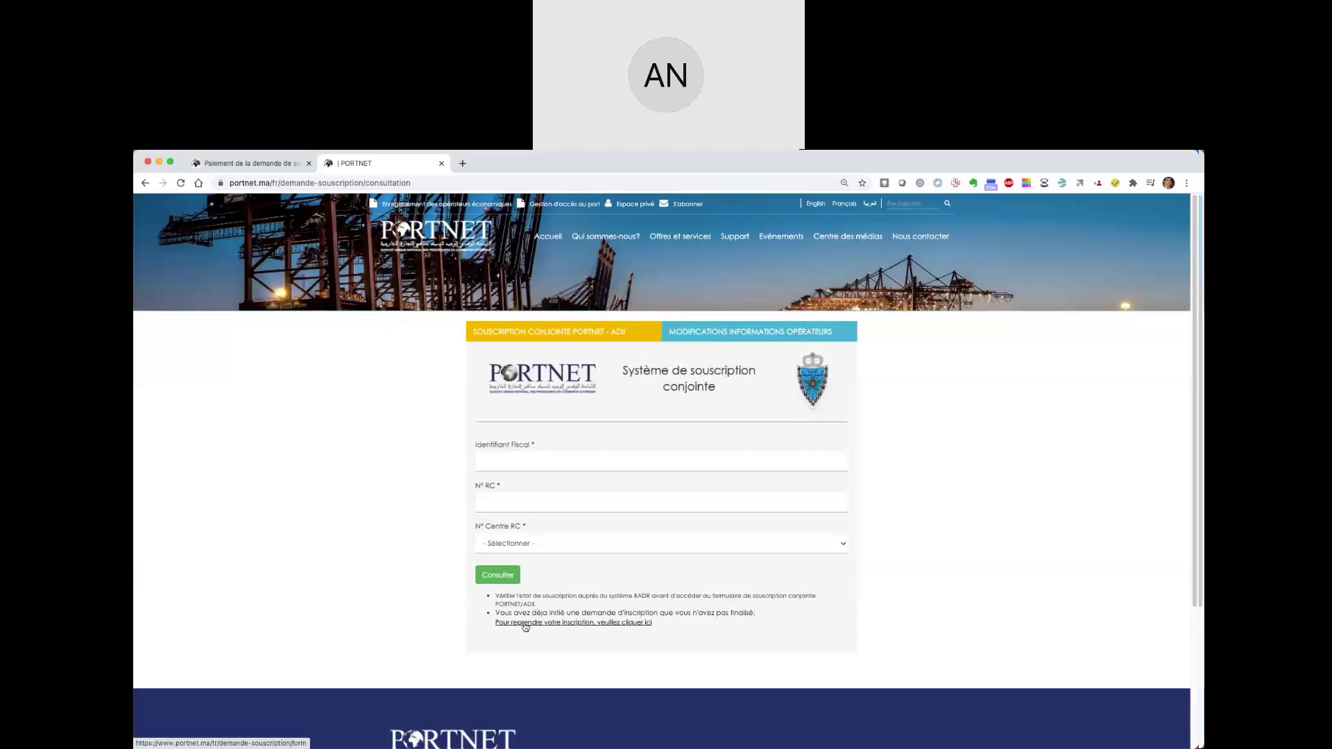
left_click(553, 622)
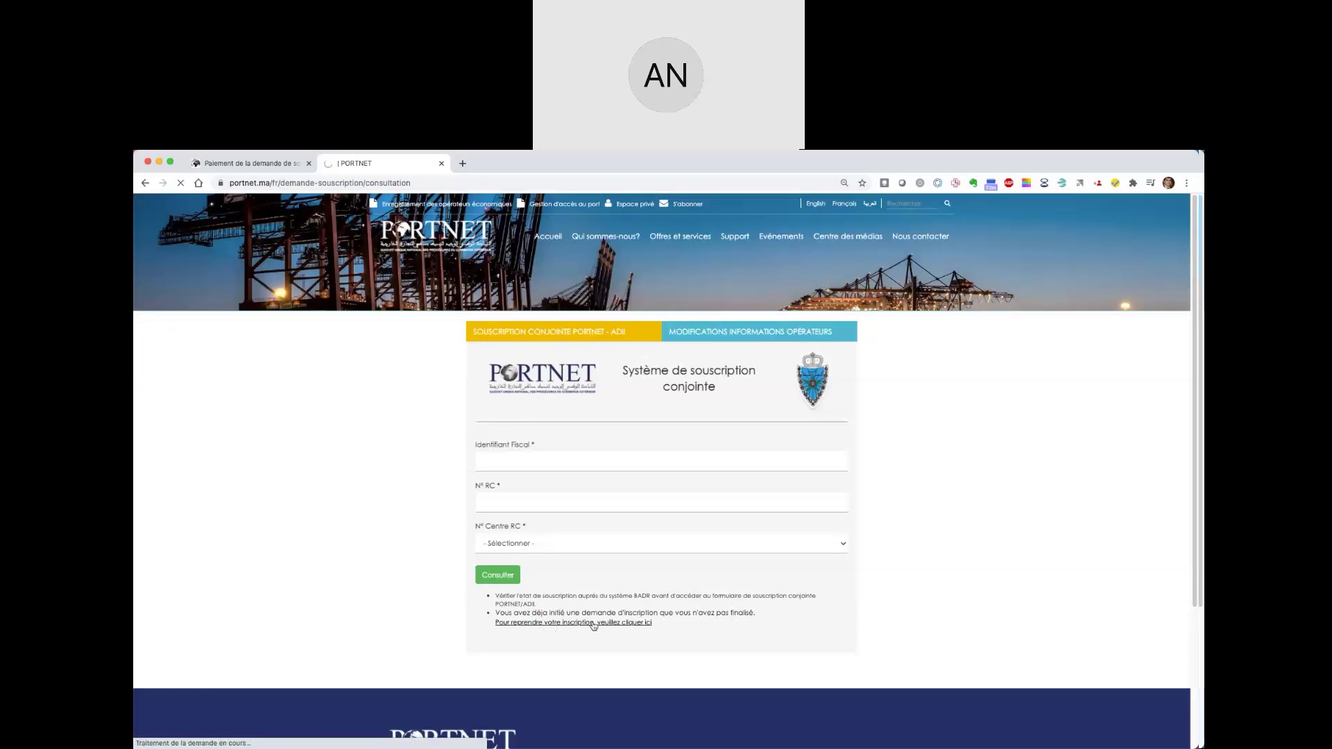
- Copy the subscription code from the payment summary tab and return to the resume form
left_click(264, 163)
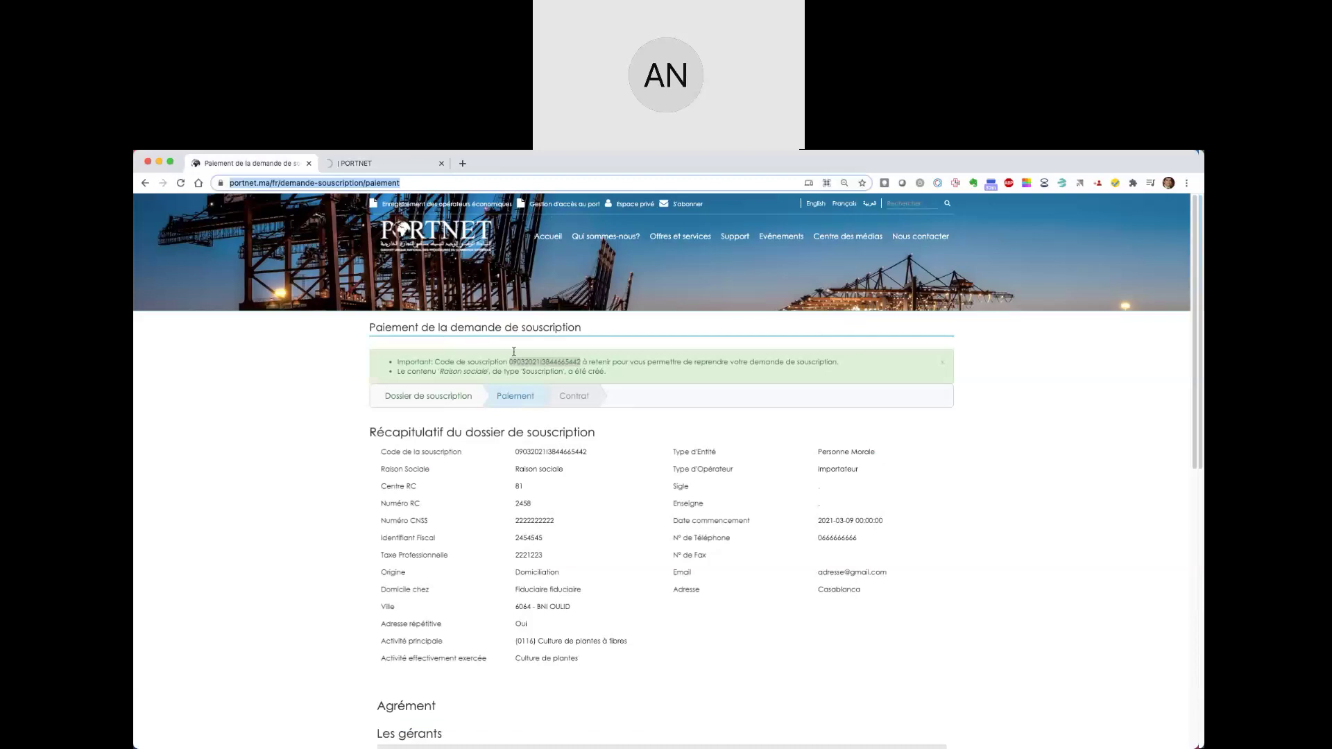
double_click(527, 361)
key("super+c")
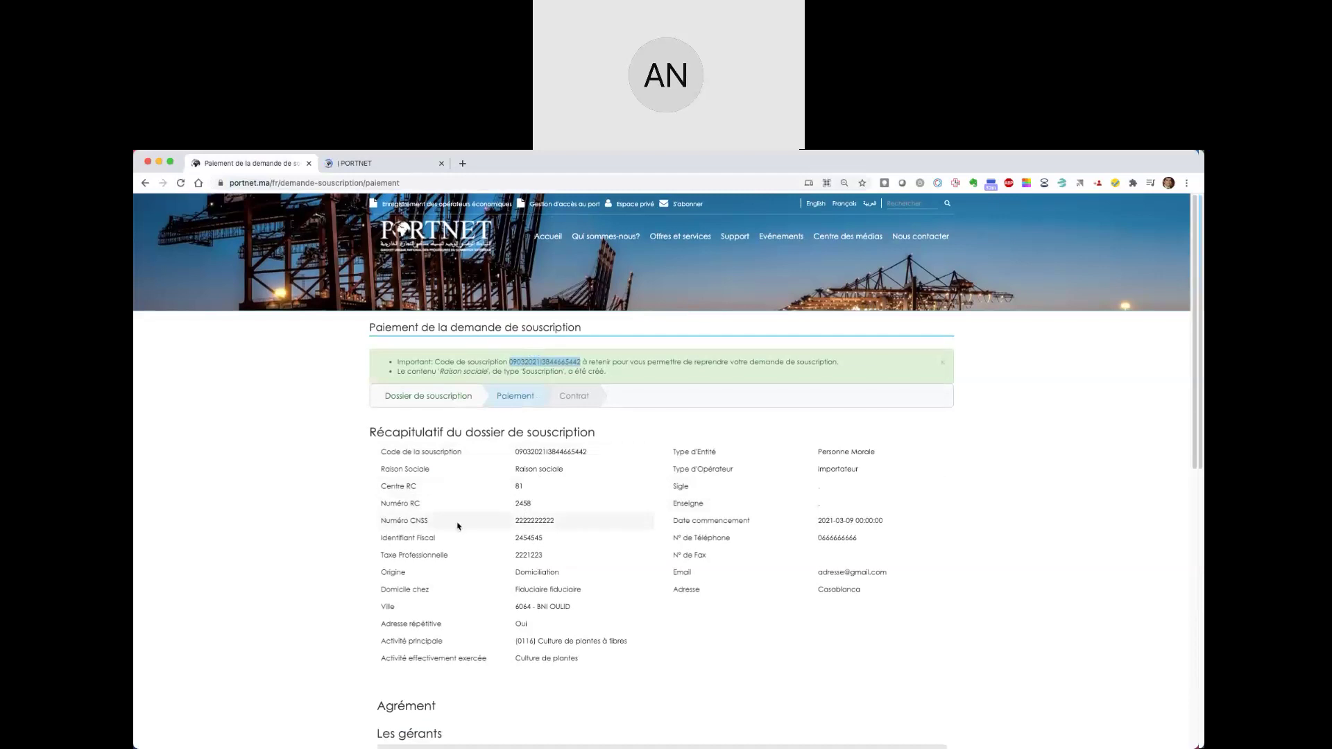
left_click(374, 167)
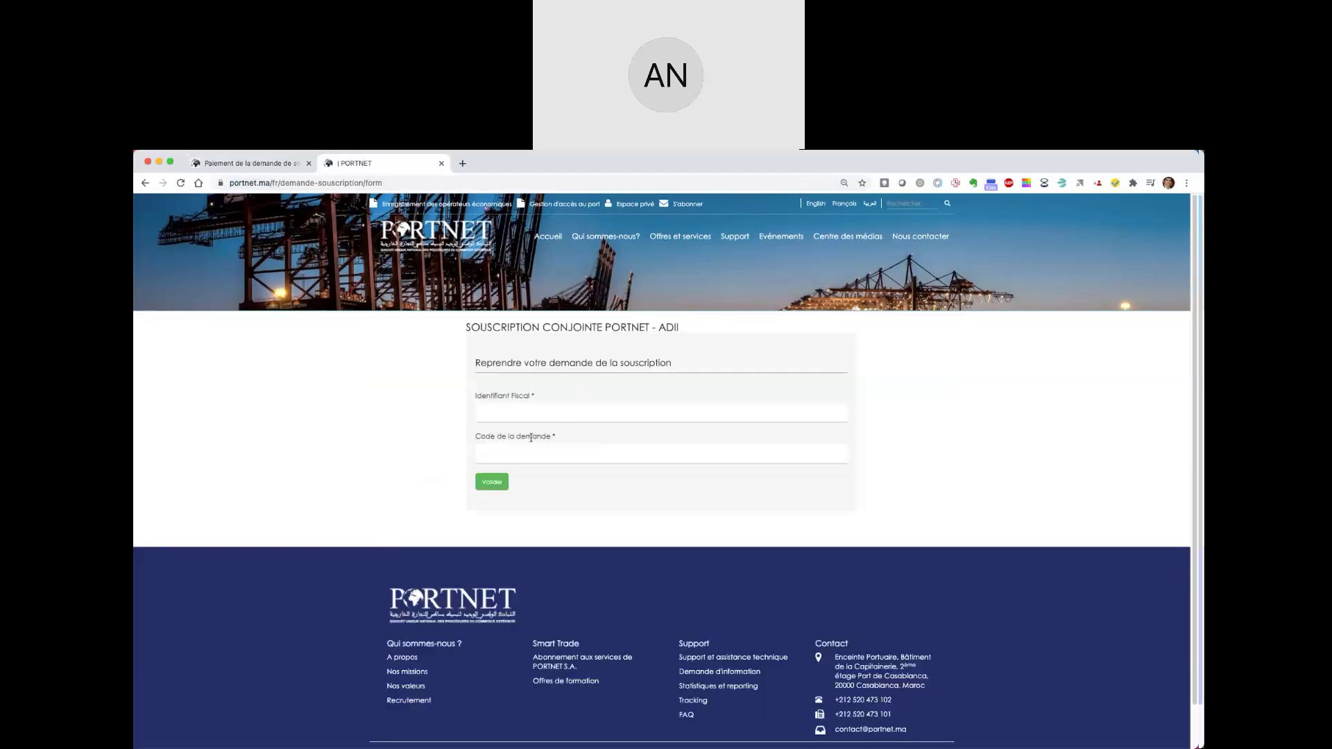
- Paste the request code and the fiscal identifier copied from the summary tab into the resume form
left_click(531, 457)
key("super+v")
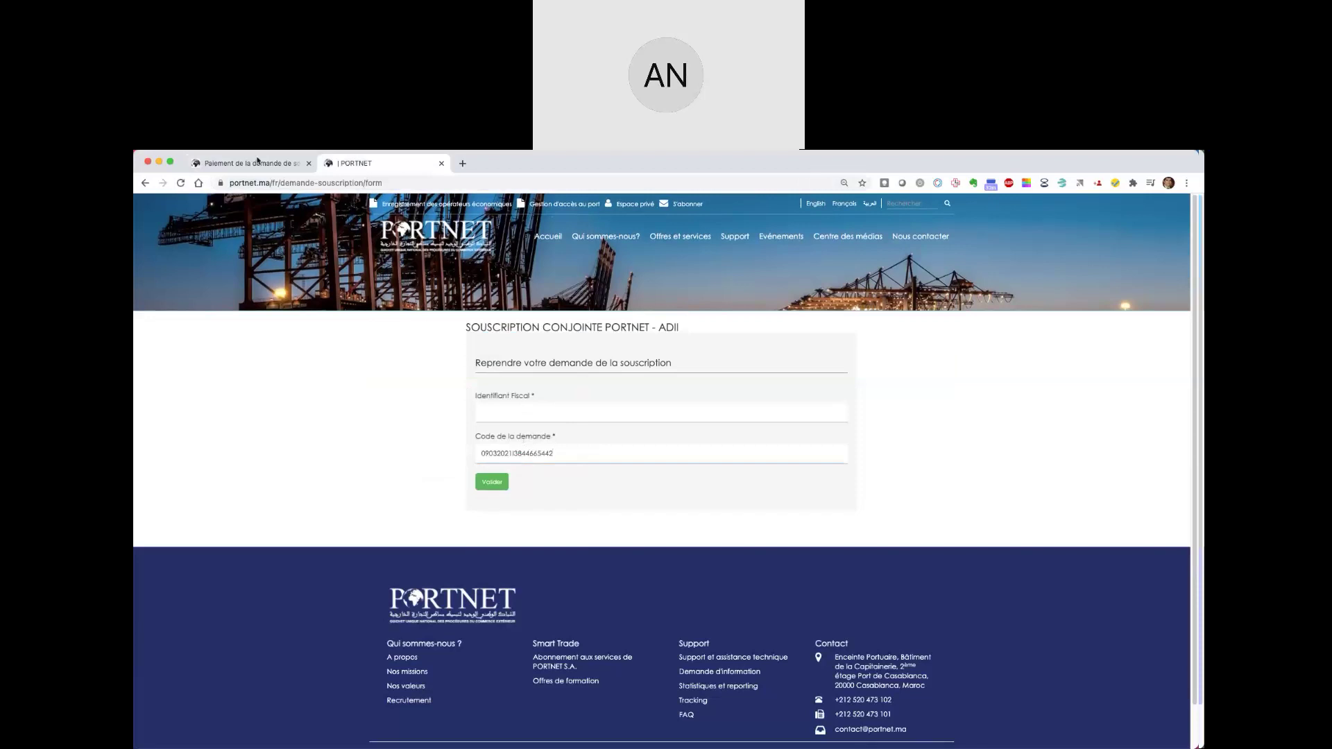
left_click(257, 161)
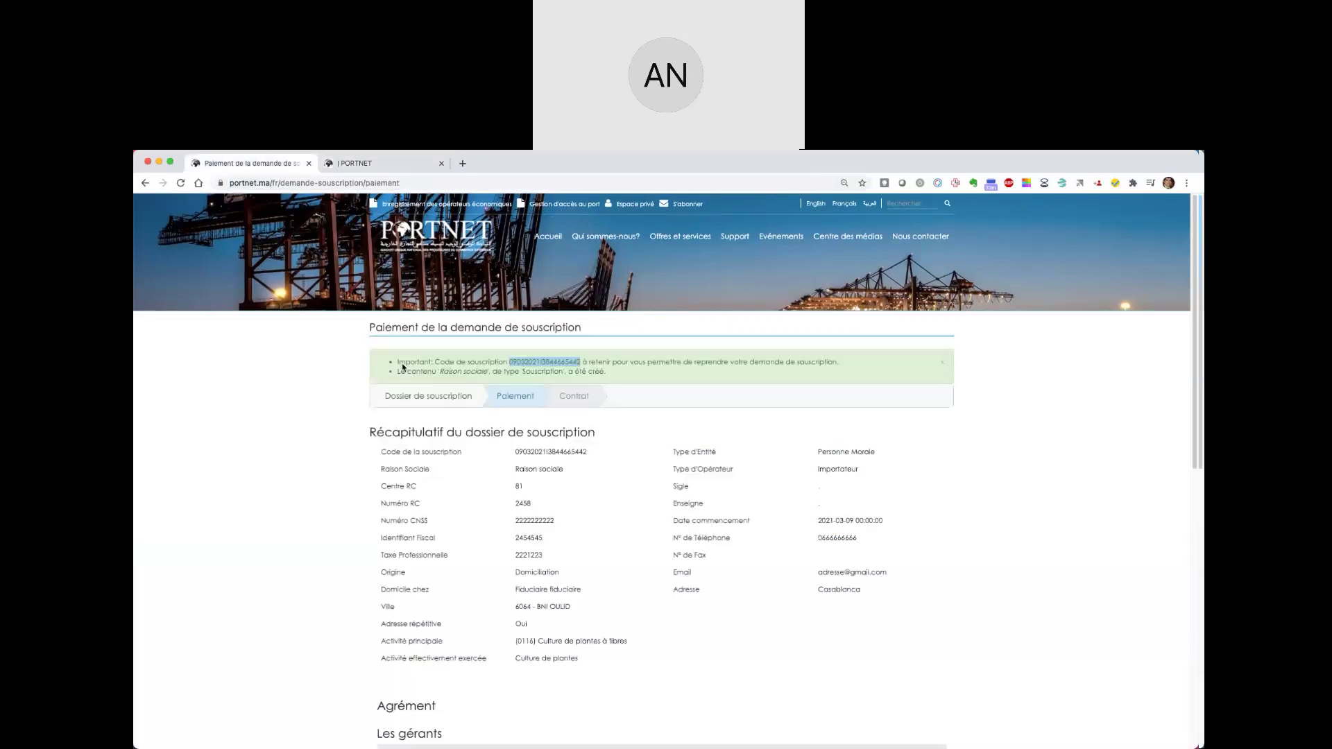
double_click(526, 538)
key("super+c")
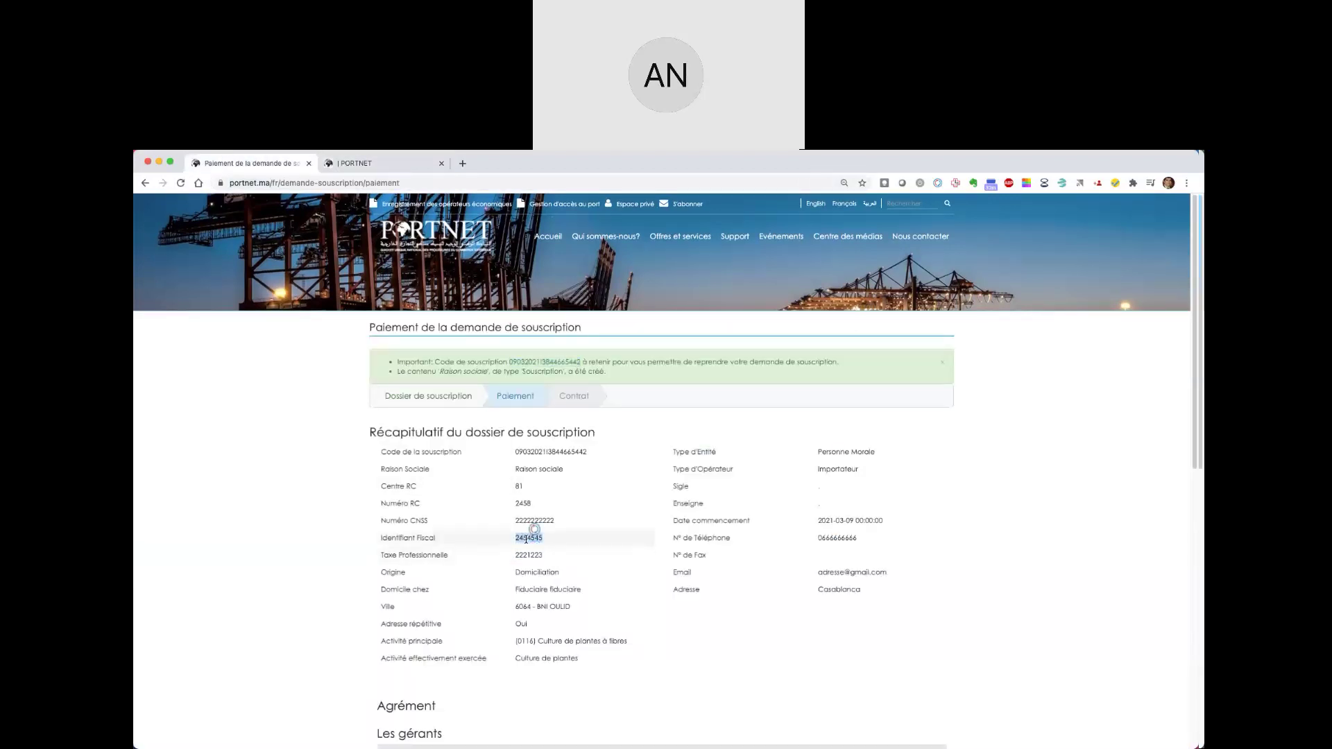
left_click(378, 163)
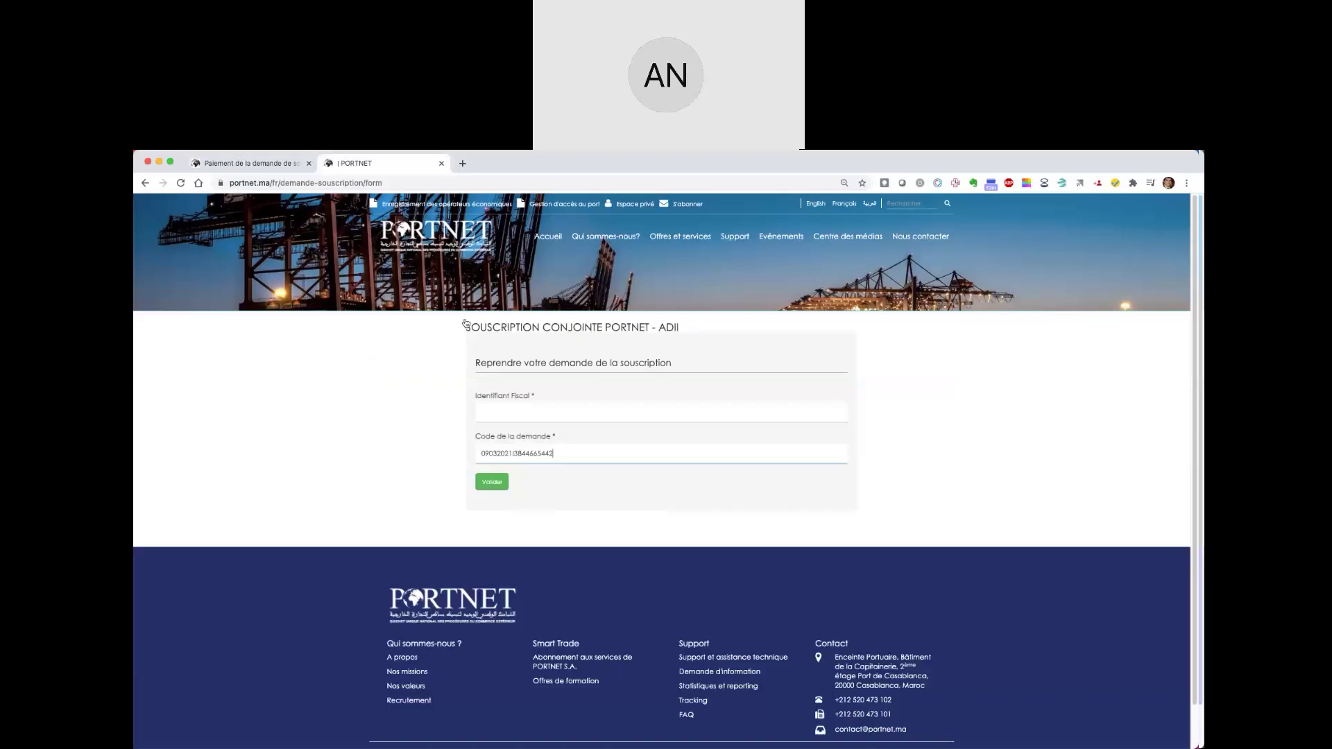
left_click(504, 409)
key("super+v")
- Submit the resume form with Valider, then highlight the fiscal identifier and subscription code on the summary
left_click(497, 486)
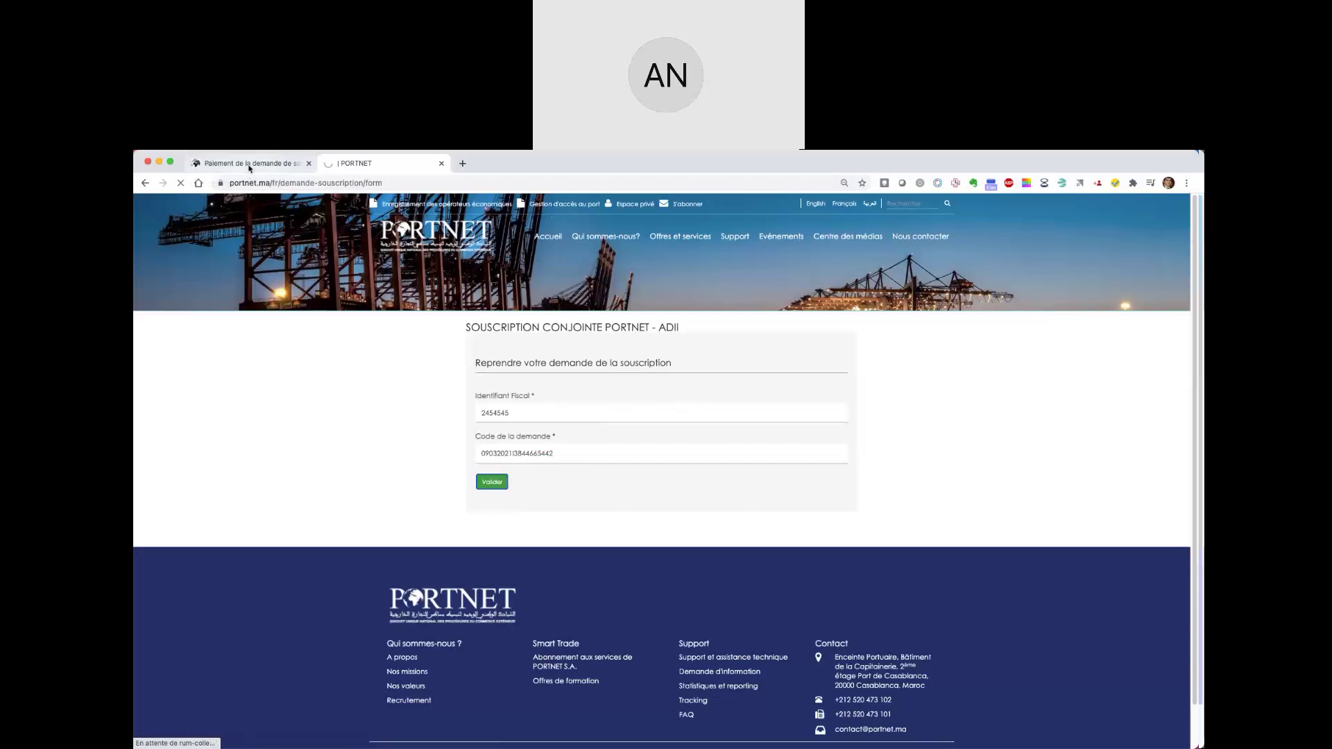
double_click(528, 538)
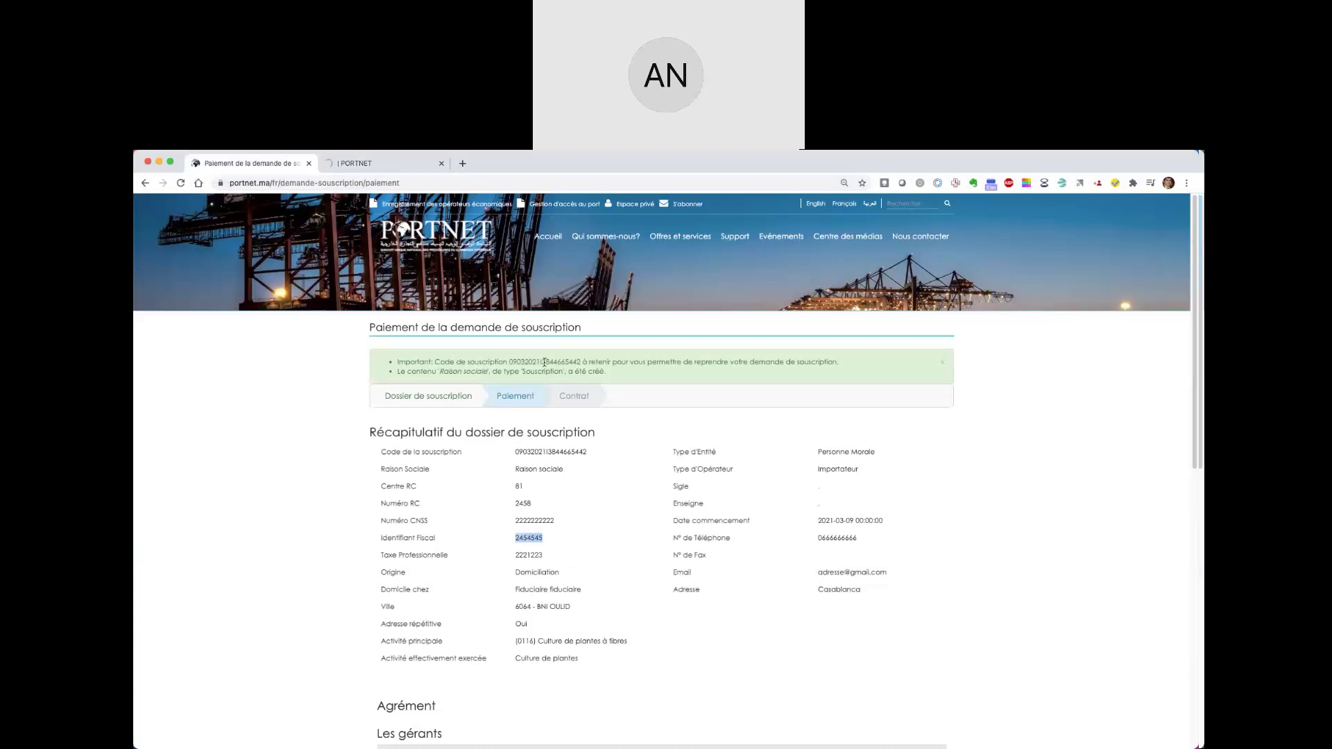
double_click(548, 361)
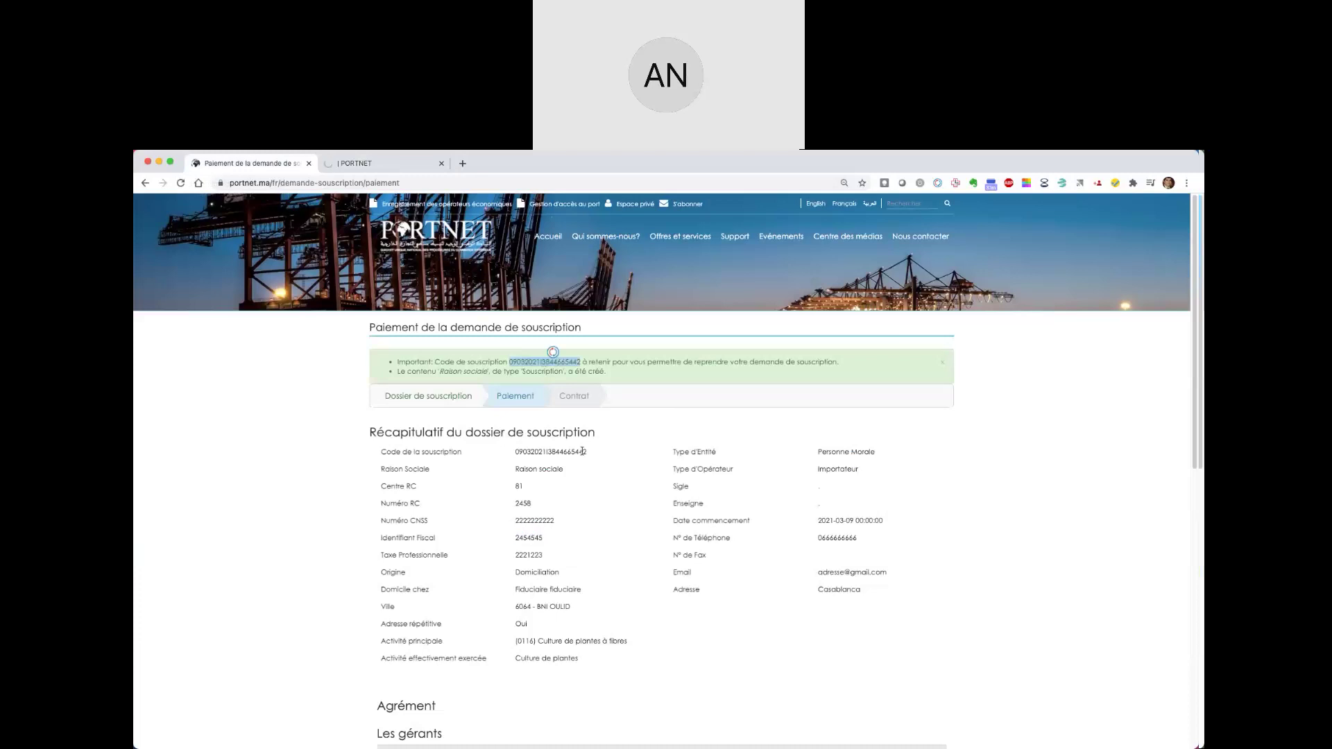
scroll(583, 451, "down", 3)
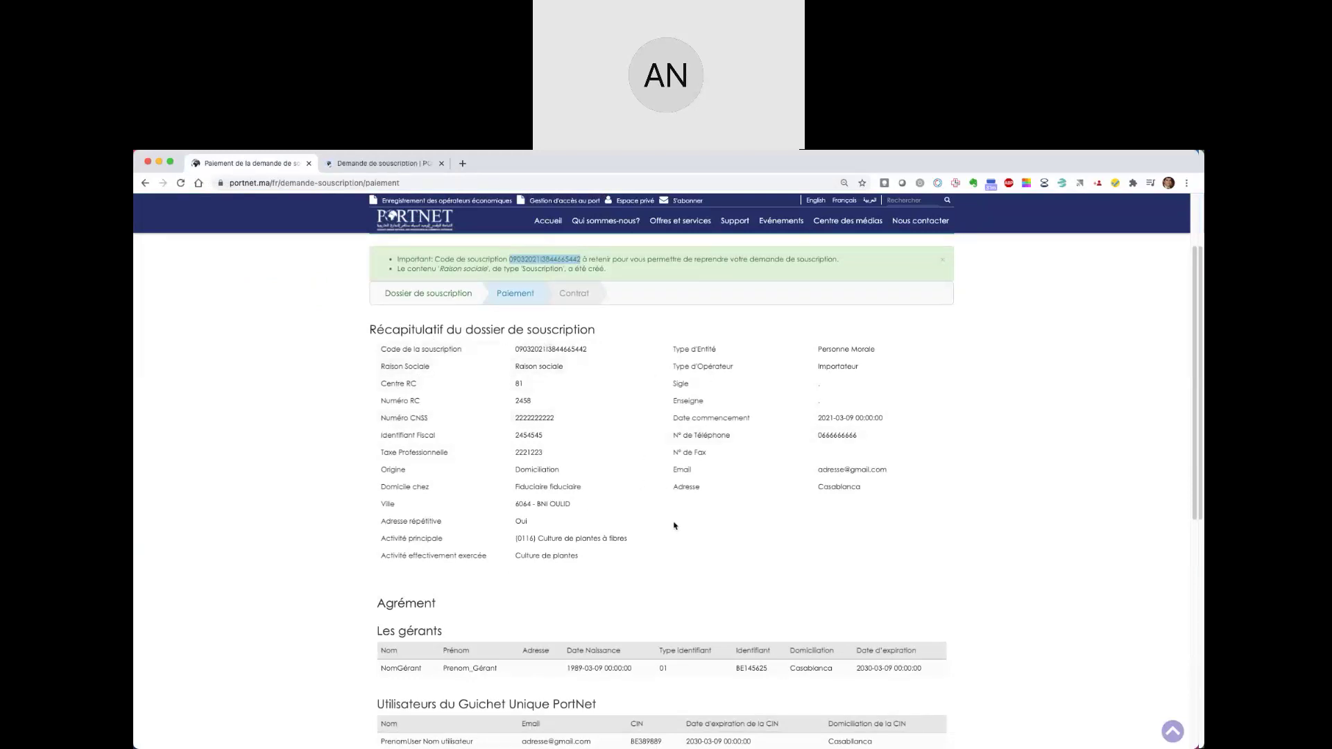
scroll(674, 525, "down", 2)
scroll(674, 525, "down", 6)
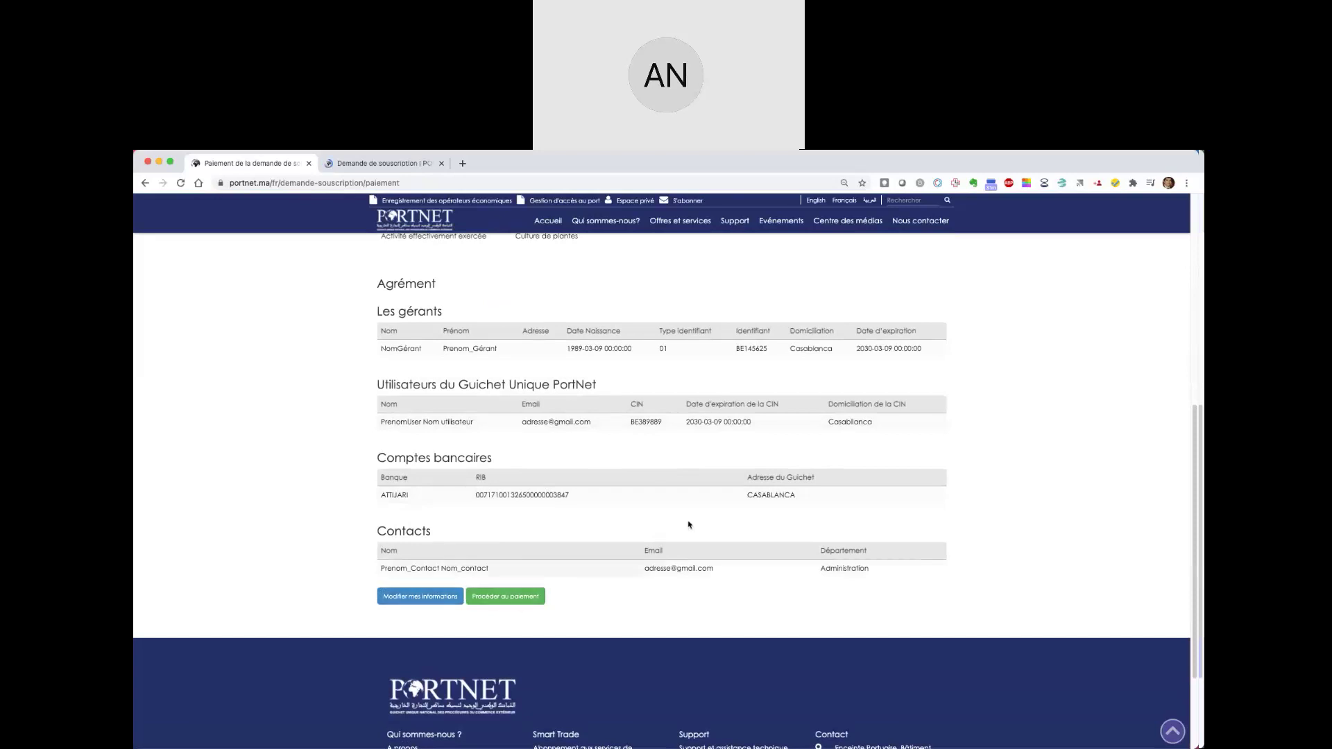
scroll(695, 519, "up", 3)
scroll(695, 519, "up", 3)
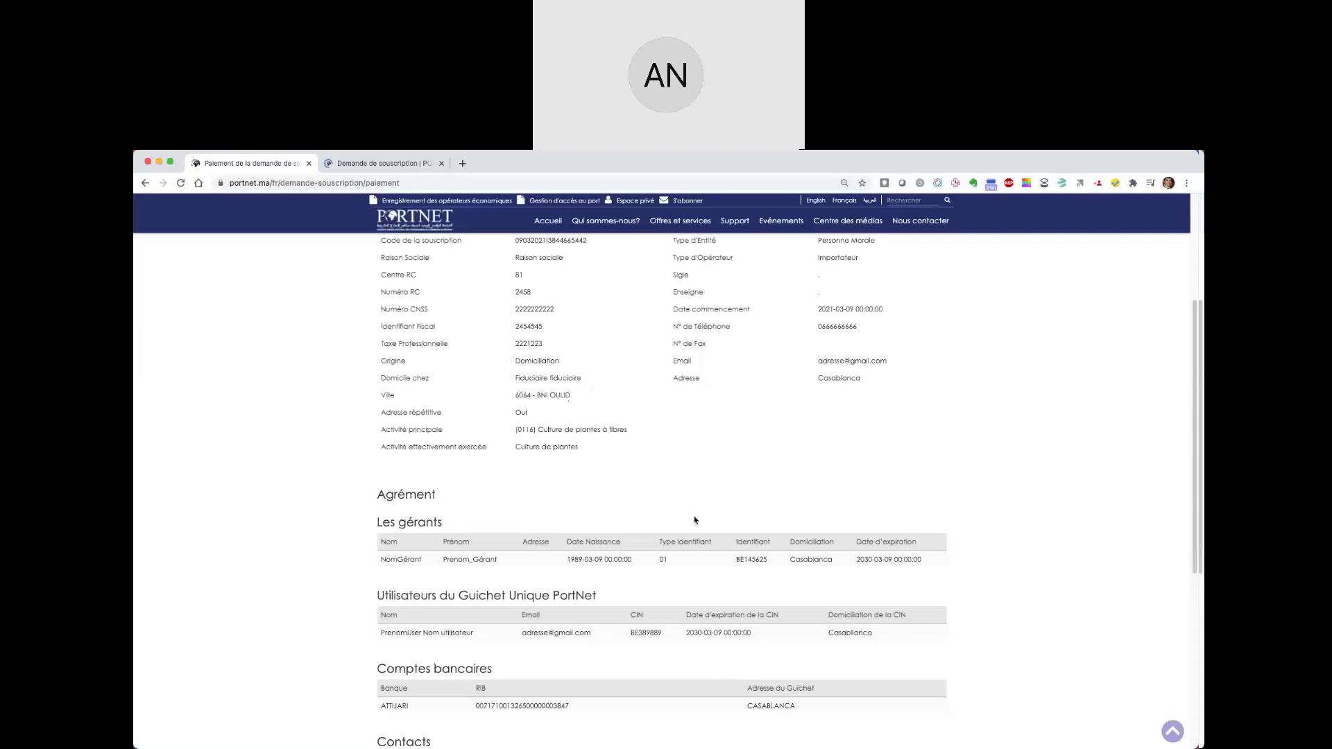
scroll(694, 520, "down", 3)
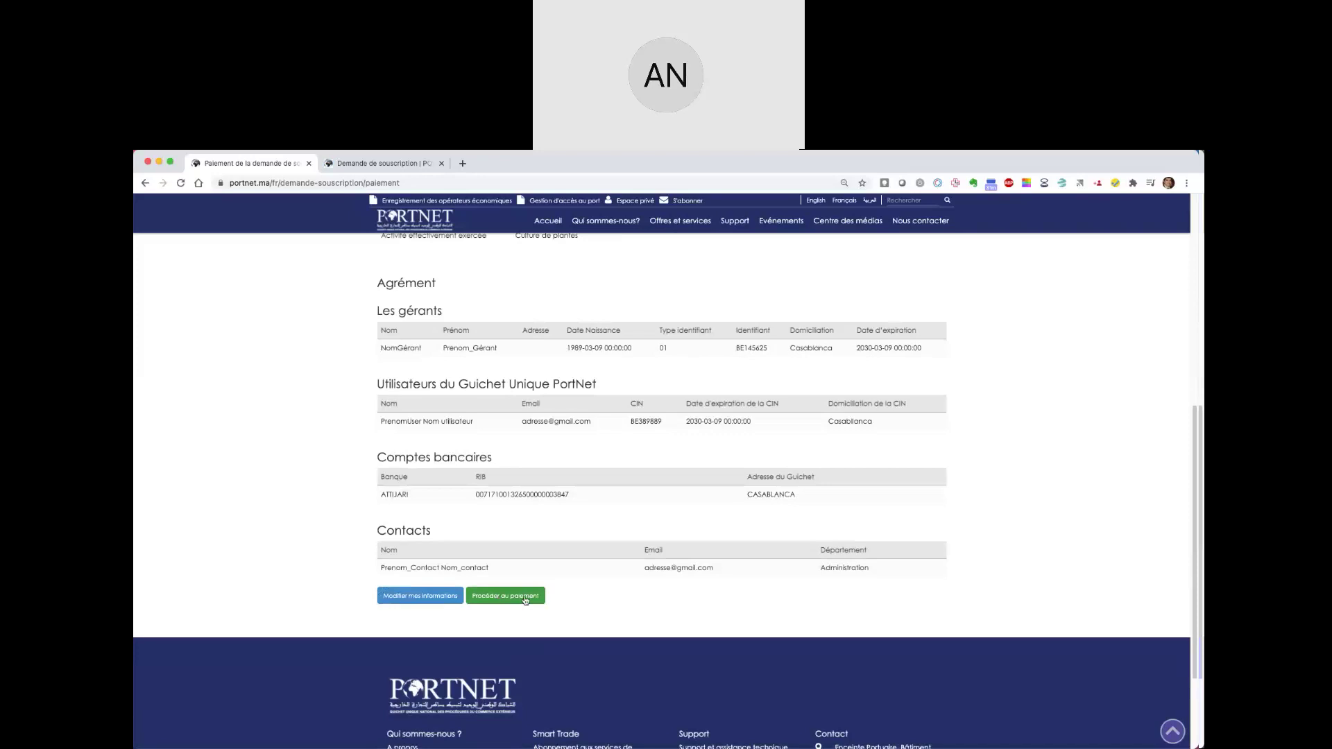
- Go to the Paiement step and review the one-year subscription totalling 3600.00 MAD
left_click(489, 602)
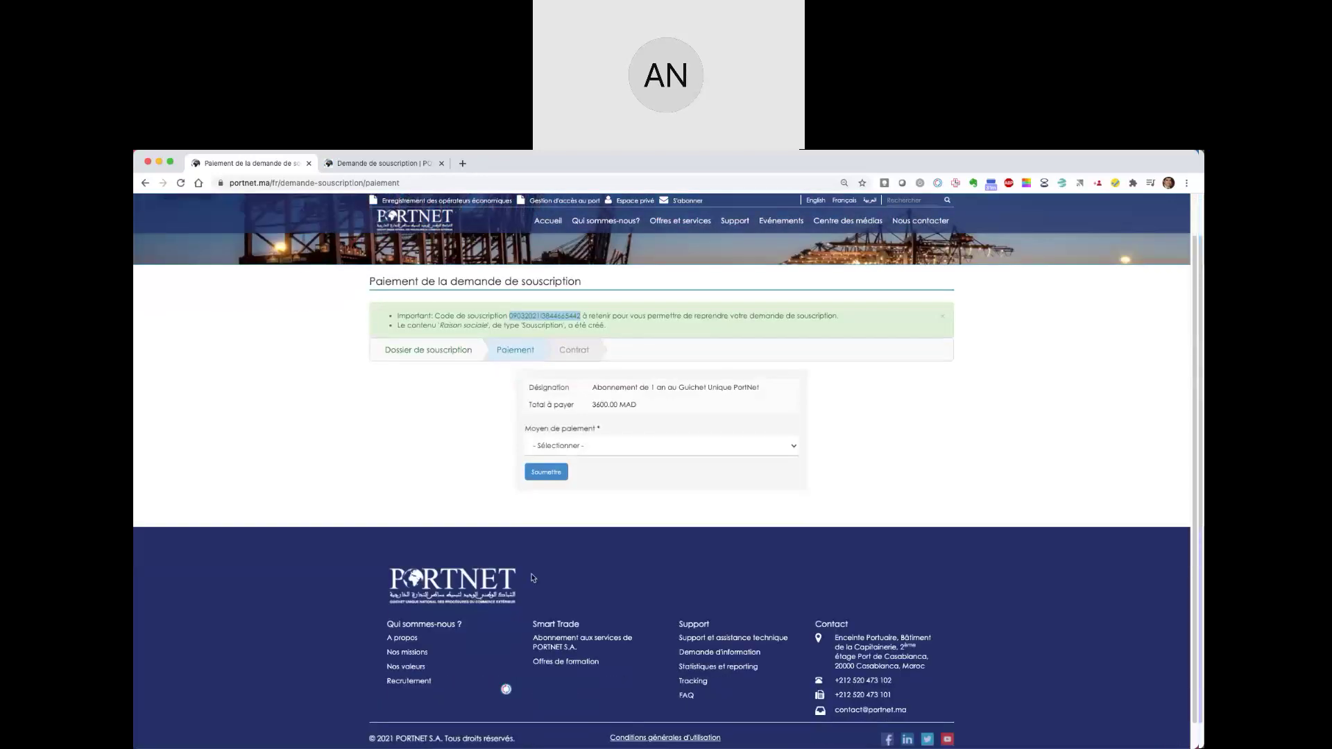
scroll(533, 578, "down", 1)
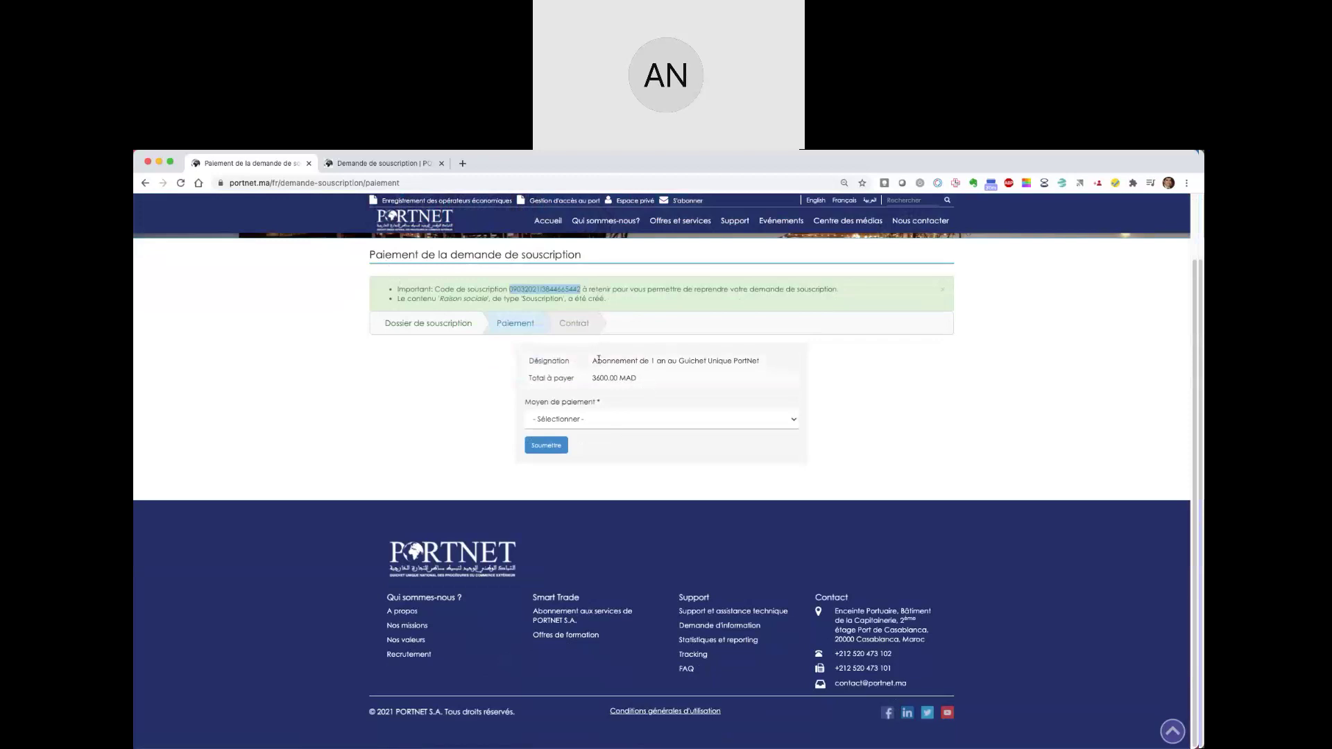
left_click_drag(592, 360, 771, 366)
left_click(652, 360)
left_click_drag(652, 361, 761, 361)
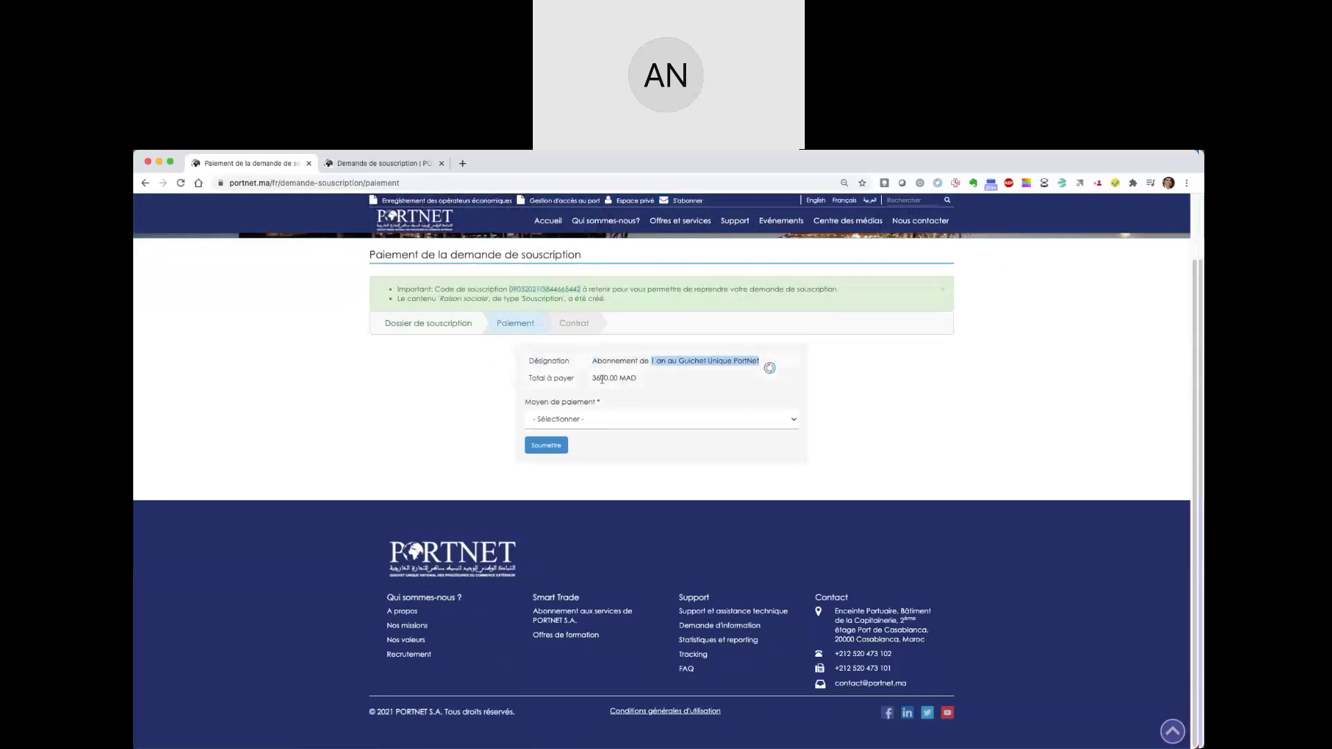
left_click_drag(600, 378, 652, 382)
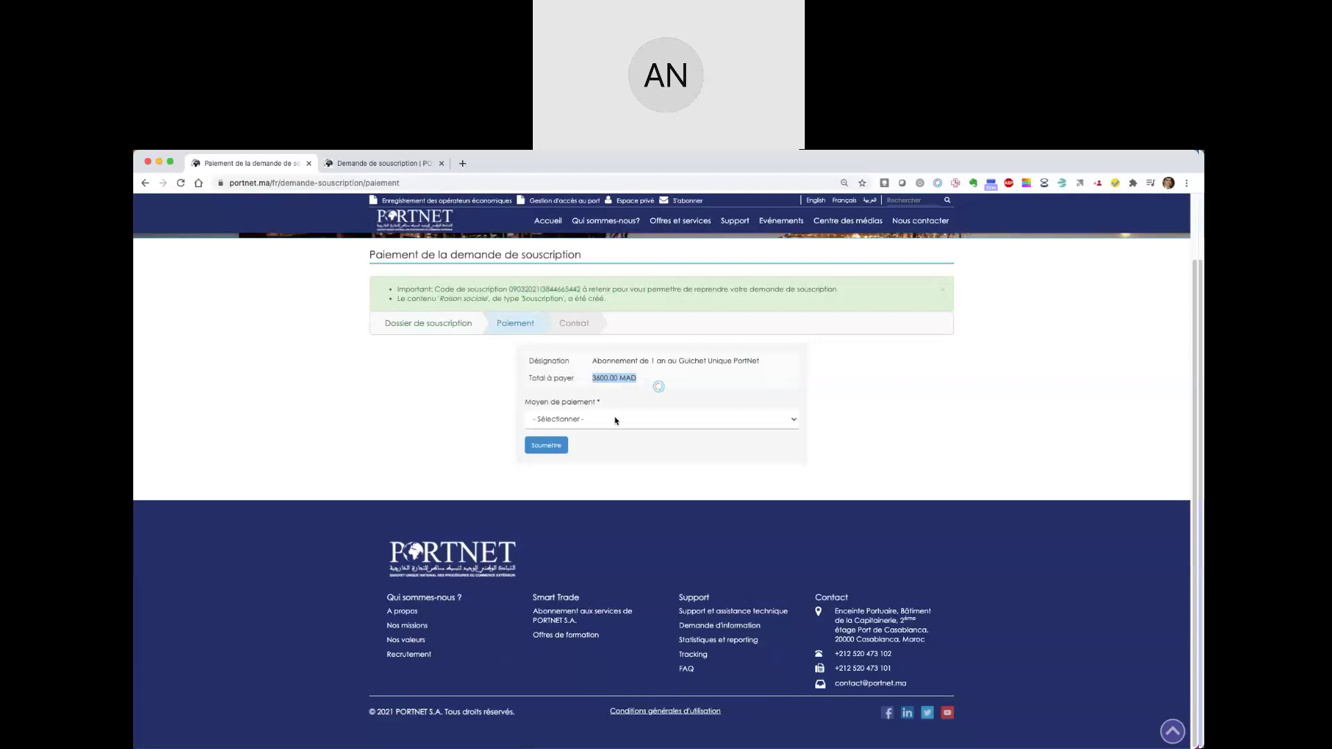
- Select 'Virement bancaire' as the Moyen de paiement
left_click(574, 418)
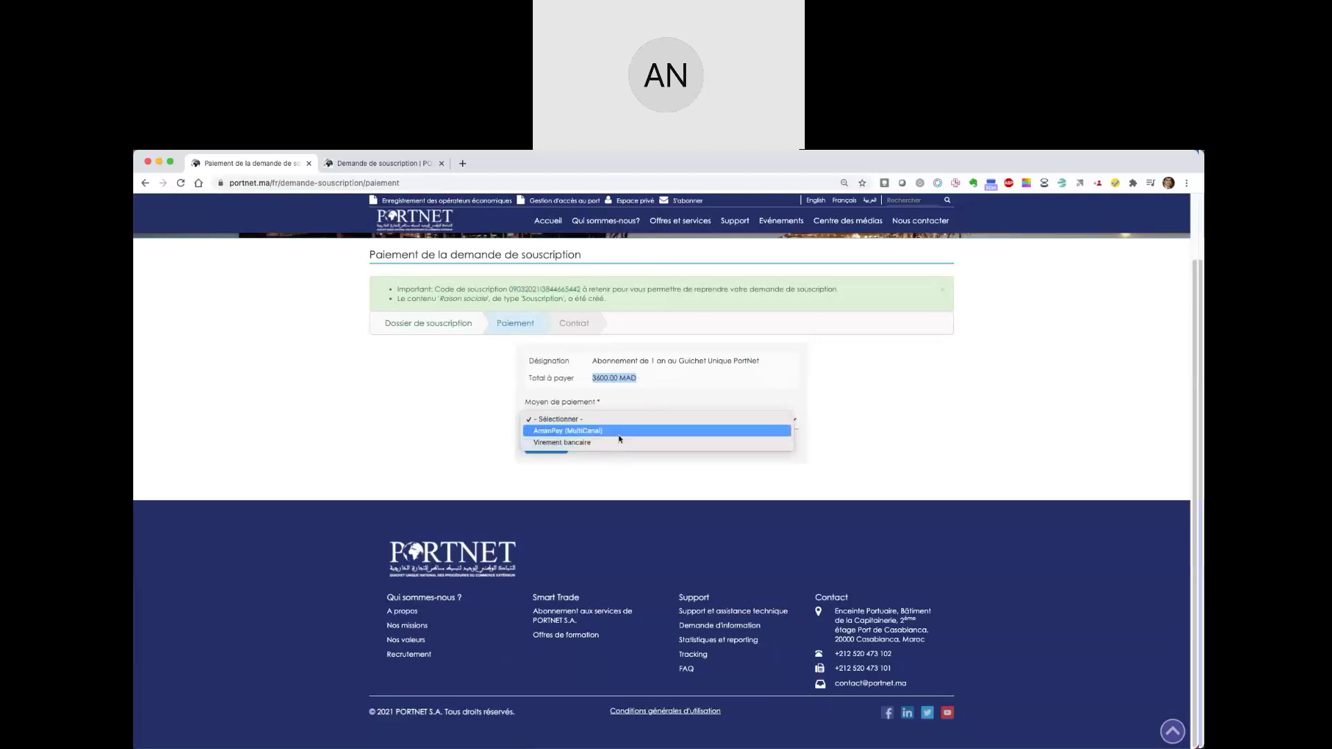
left_click(655, 391)
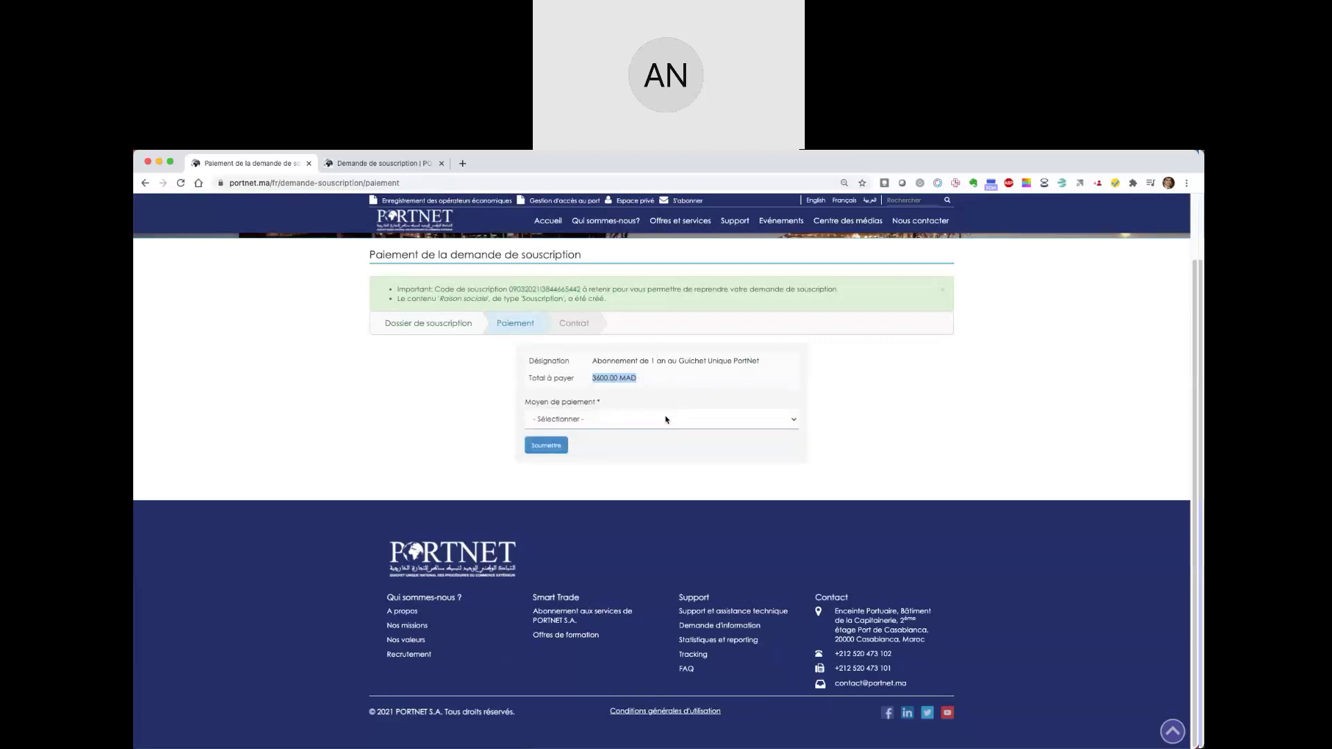
left_click(625, 425)
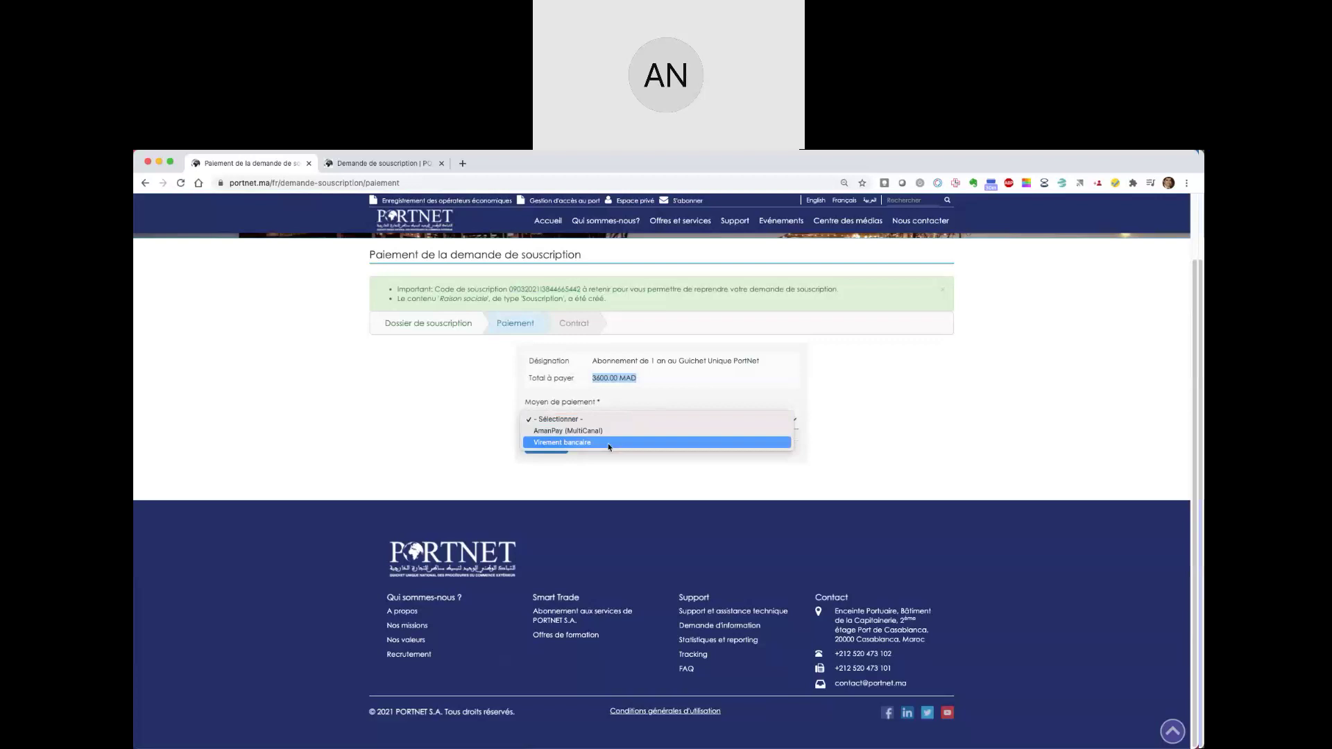
left_click(609, 445)
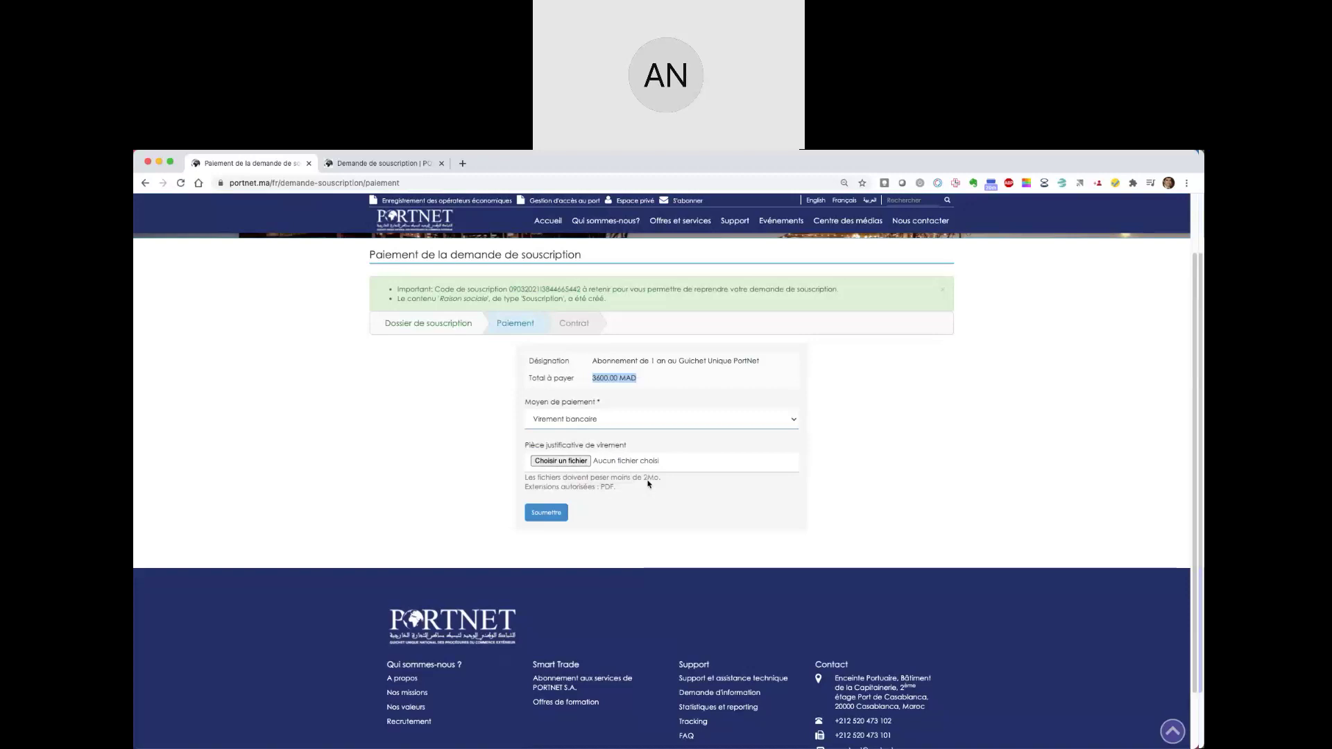
scroll(589, 456, "down", 1)
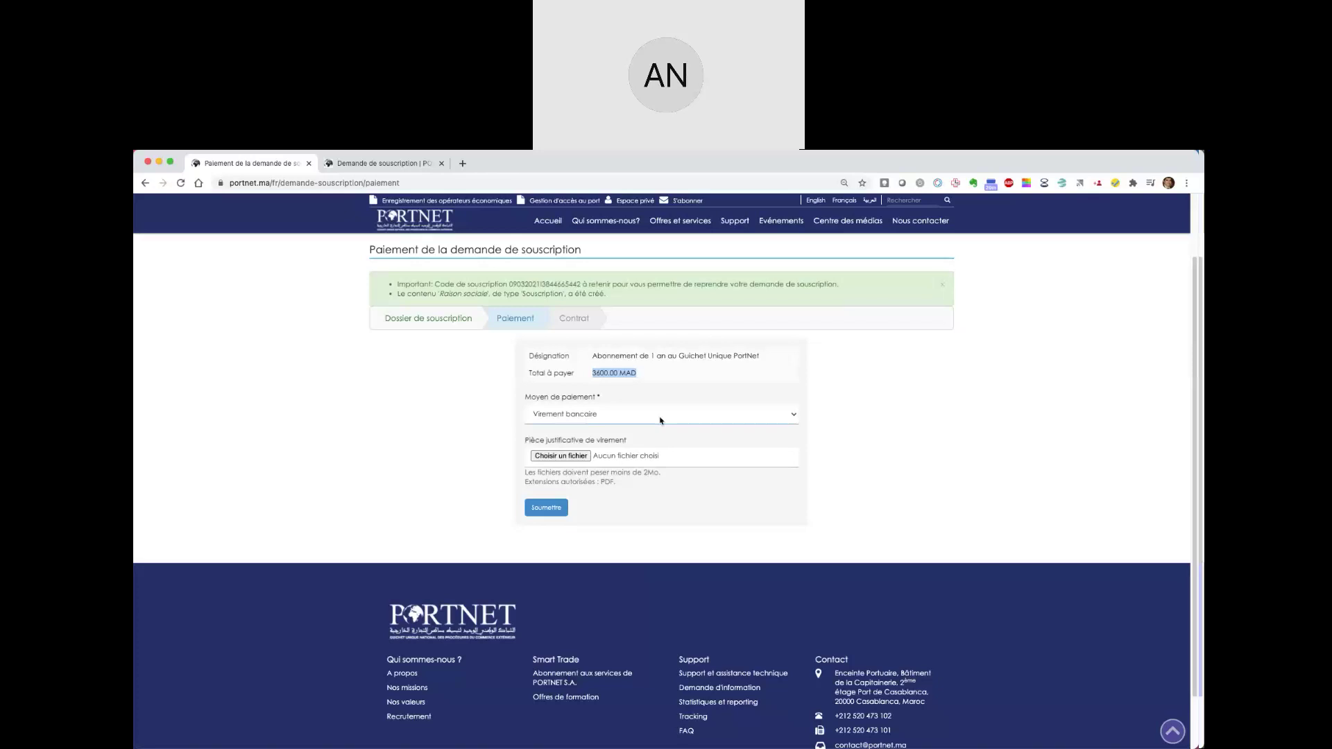
left_click(659, 419)
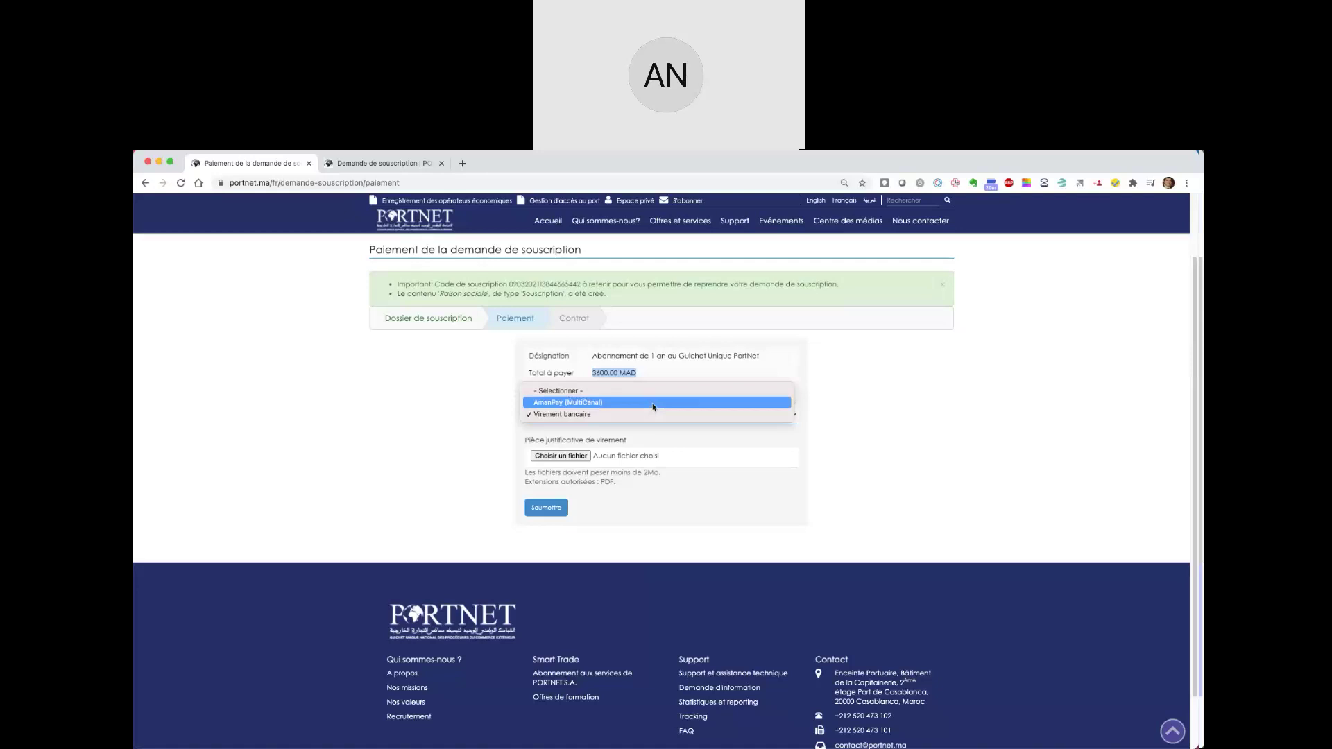
- Choose 'AmanPay (MultiCanal)' in the Moyen de paiement dropdown
left_click(652, 403)
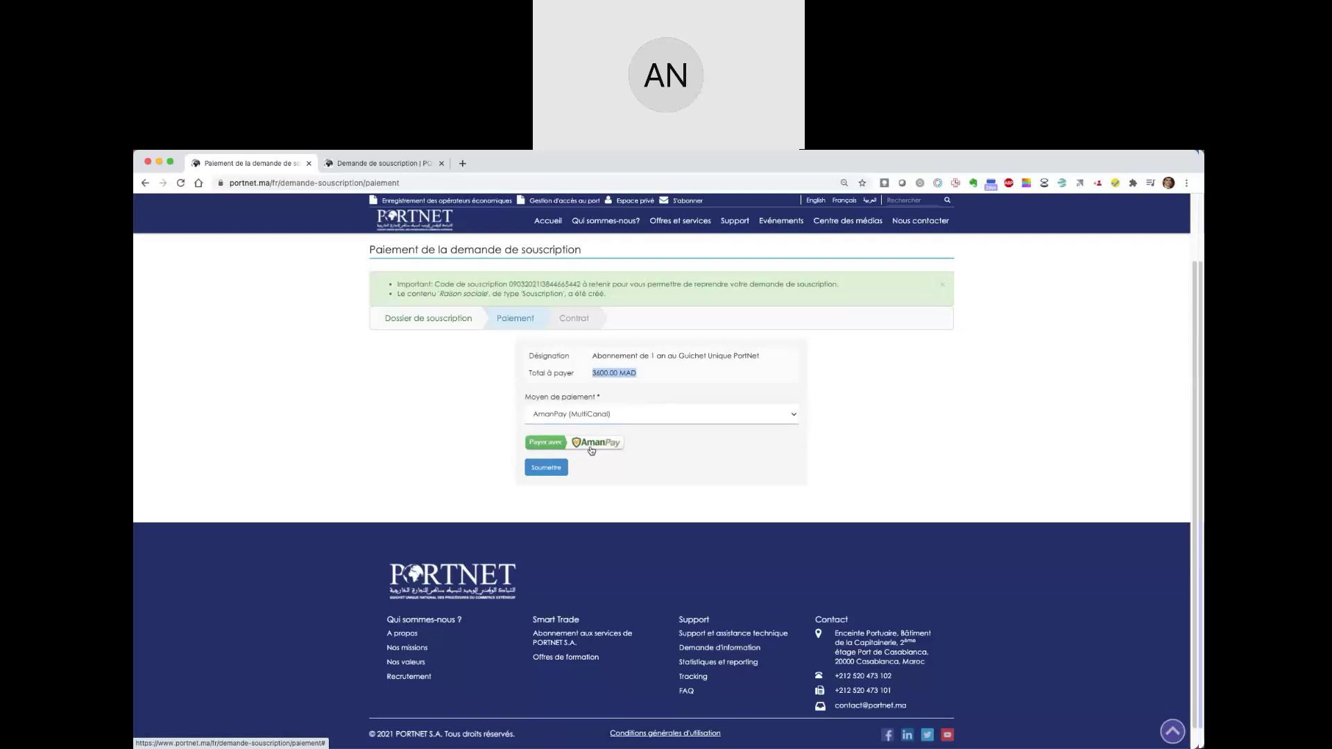
- Open the AmanPay window with 'Payer avec AmanPay' and pick the Carte option
left_click(591, 450)
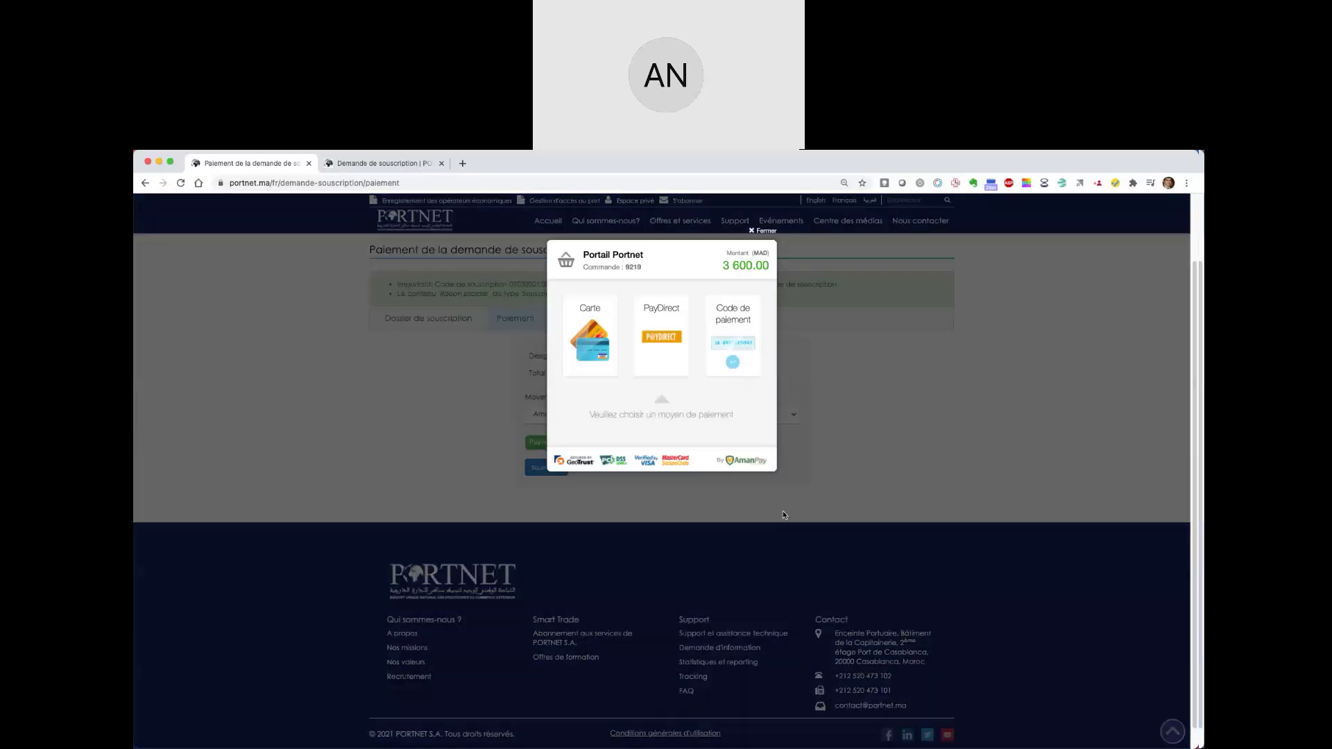
left_click_drag(655, 254, 679, 270)
left_click(679, 270)
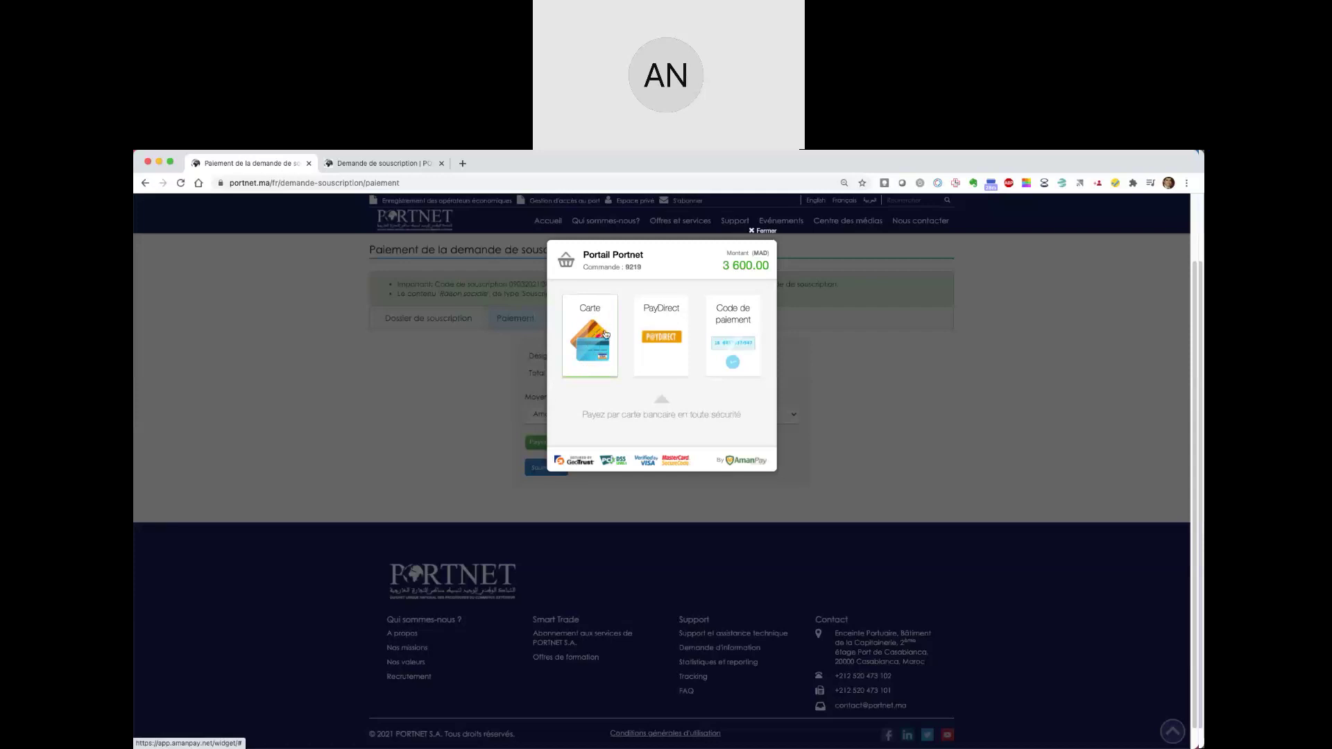
- Try PayDirect, return to Carte, then close and reopen the AmanPay window
left_click(683, 366)
left_click(575, 365)
left_click(762, 231)
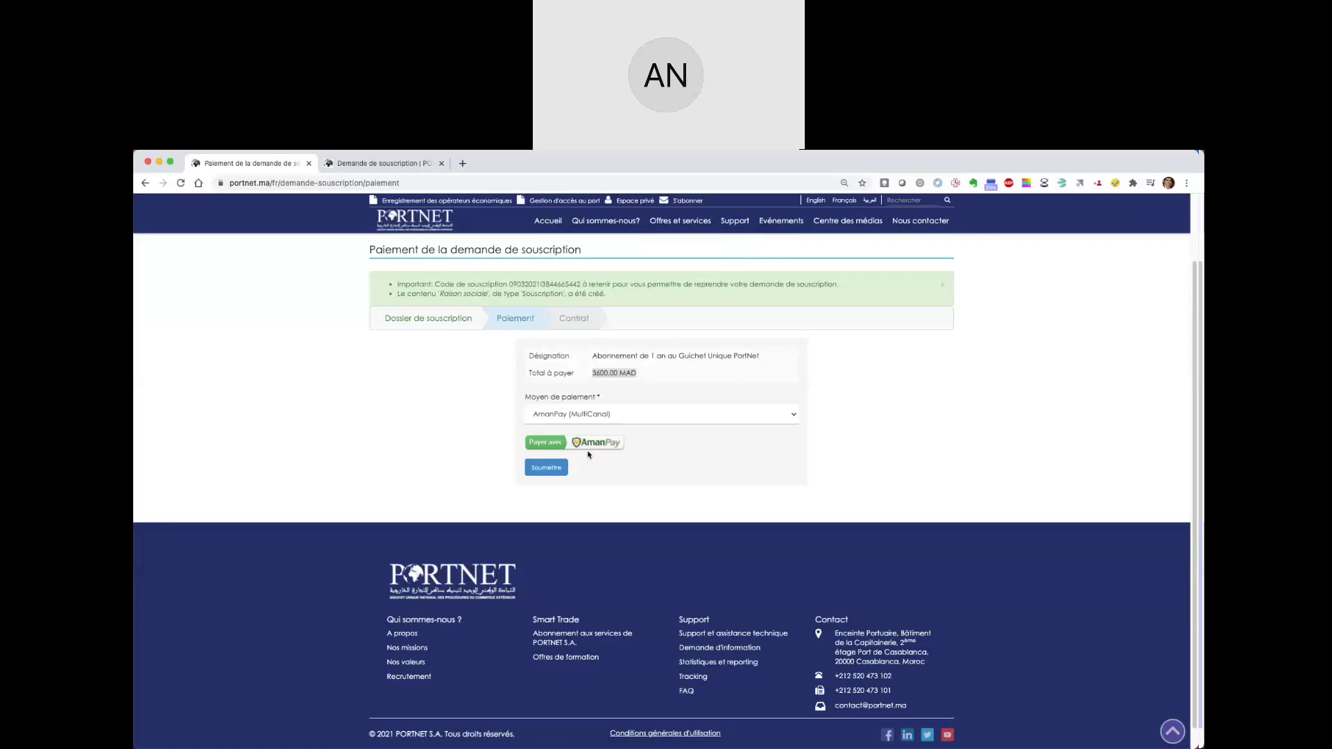
left_click(590, 450)
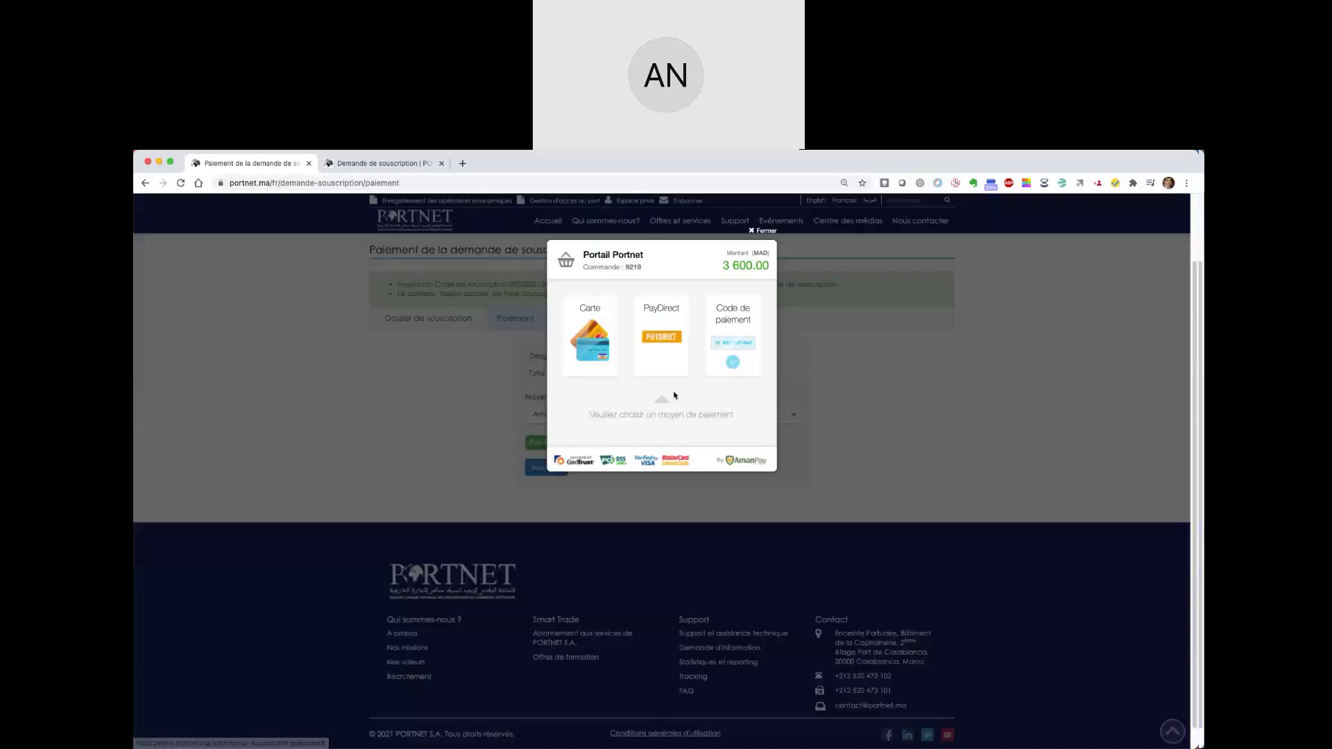
- Choose 'Code de paiement' and enter the payer's full name in Nom & Prénom
left_click(737, 329)
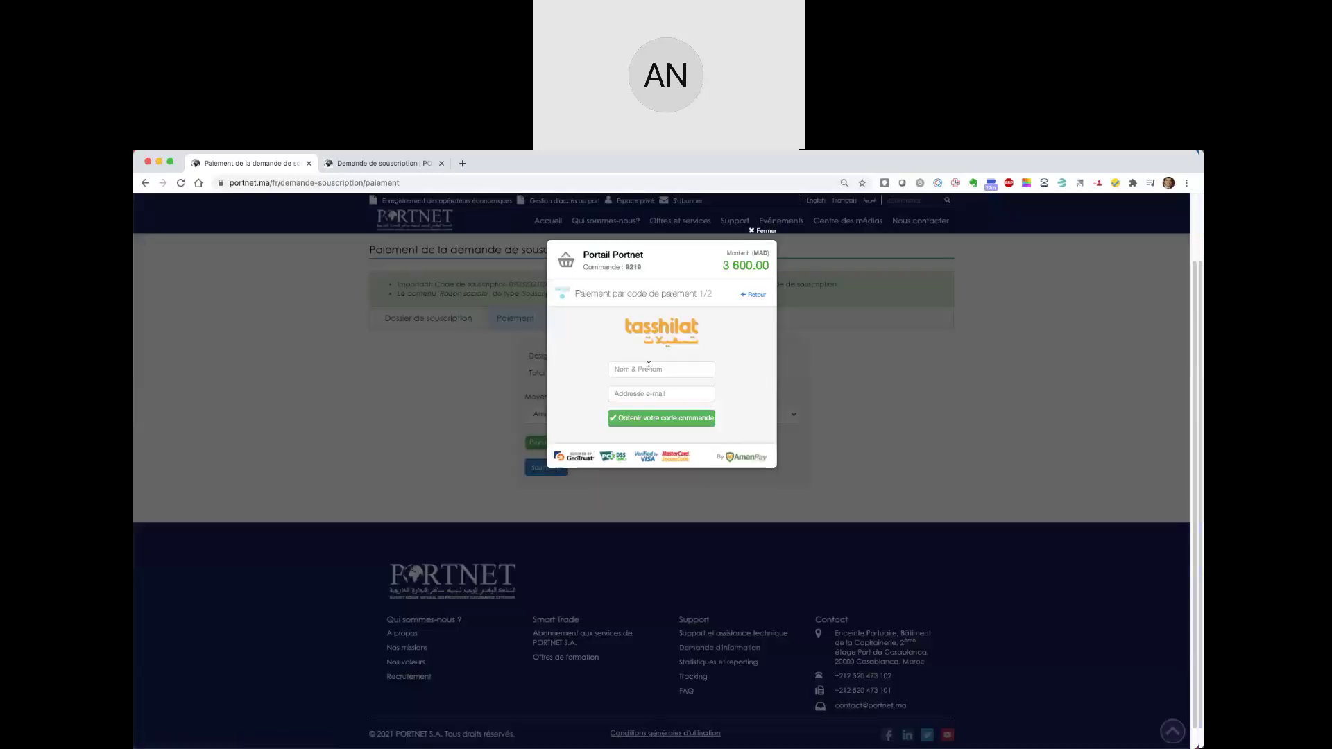
left_click(648, 368)
type("Ad")
key("BackSpace")
key("BackSpace")
type("Ad")
key("BackSpace")
key("BackSpace")
left_click(652, 393)
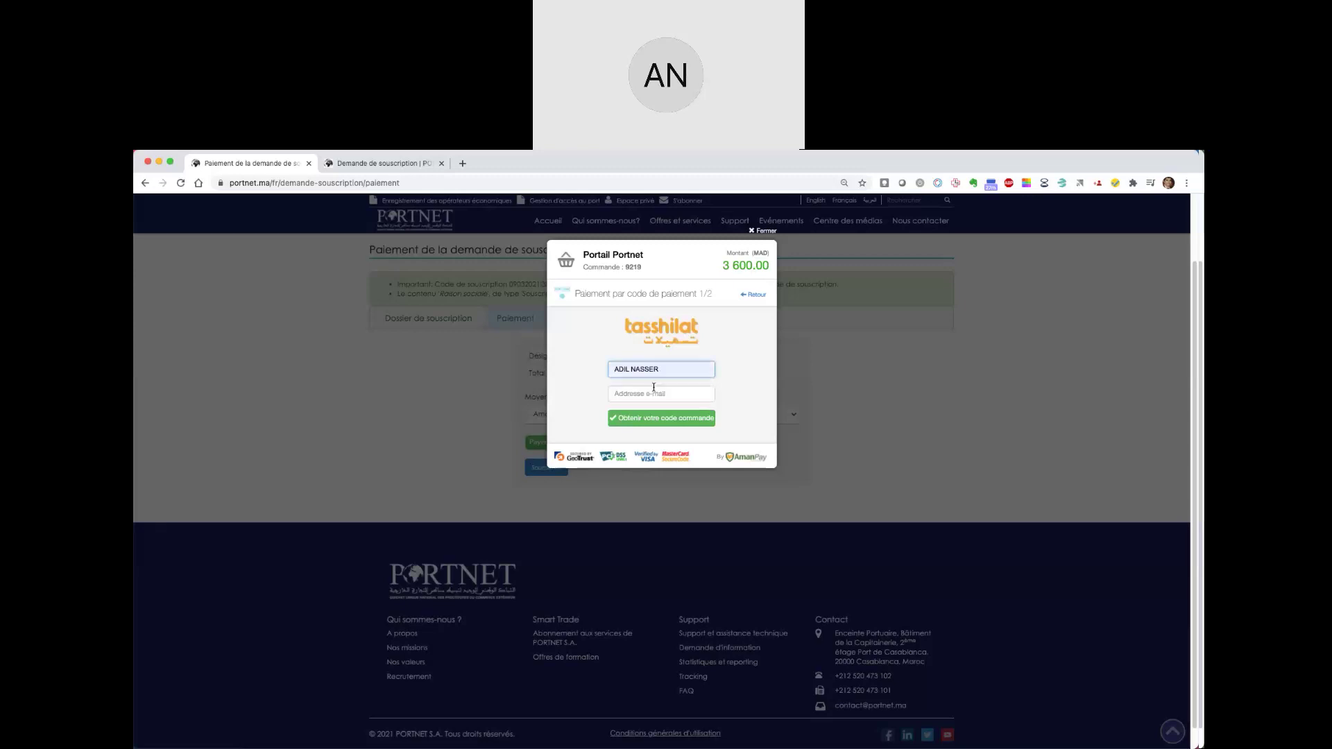
- Fill the payer's e-mail, fix '&' to '@', and request the order code
left_click(656, 394)
left_click(656, 417)
left_click(660, 420)
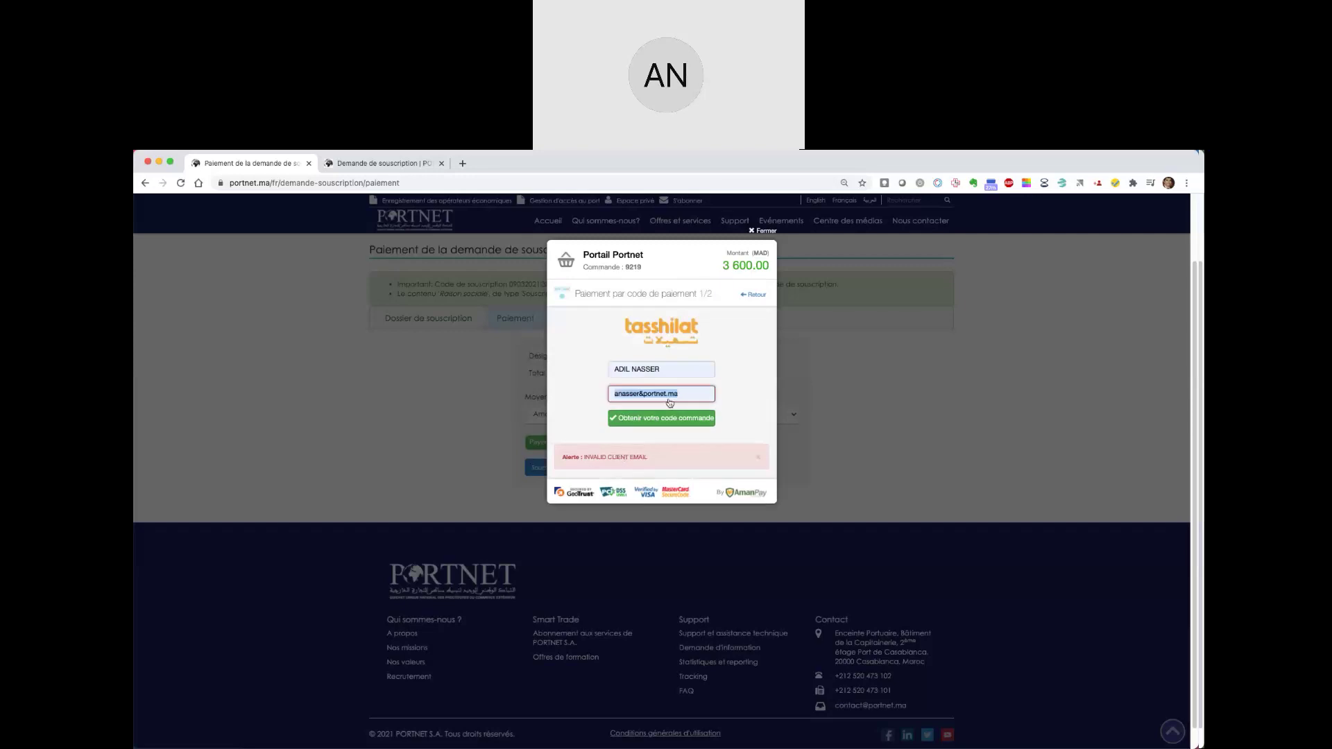
left_click(645, 394)
key("BackSpace")
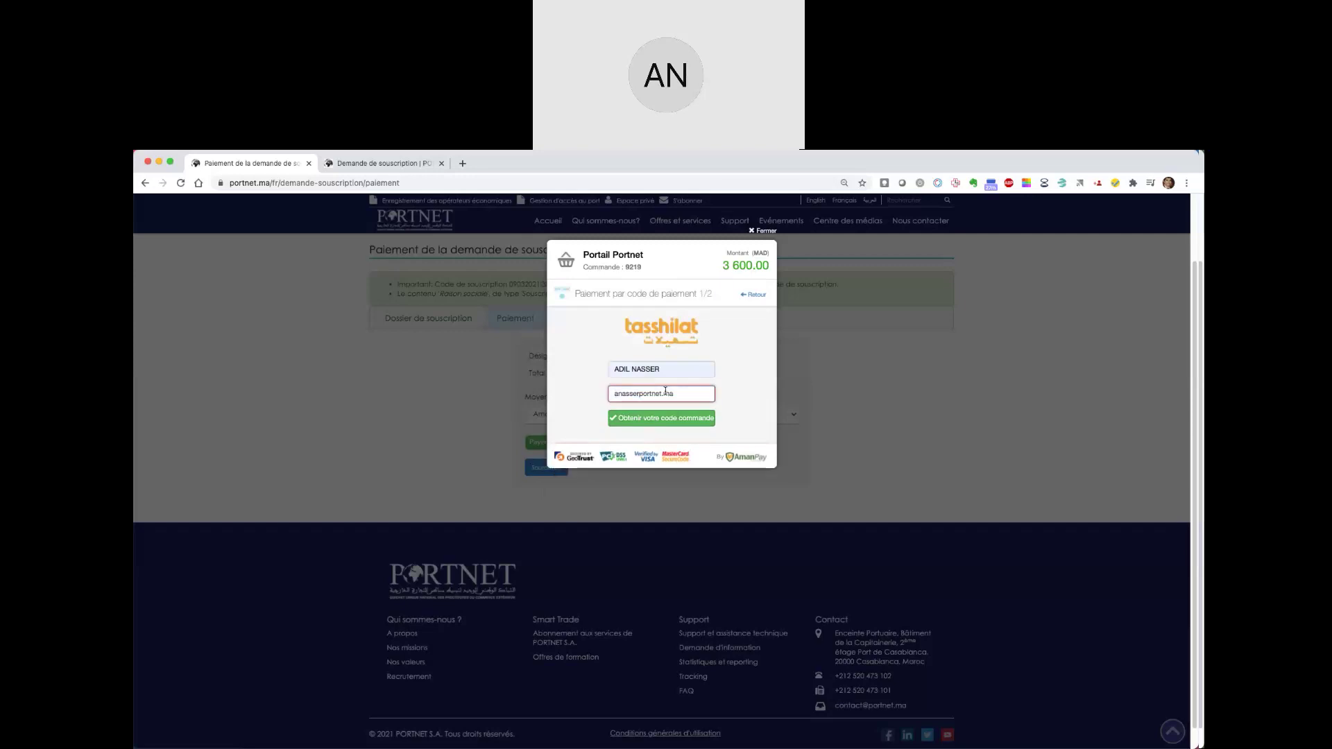
type("@")
left_click(659, 419)
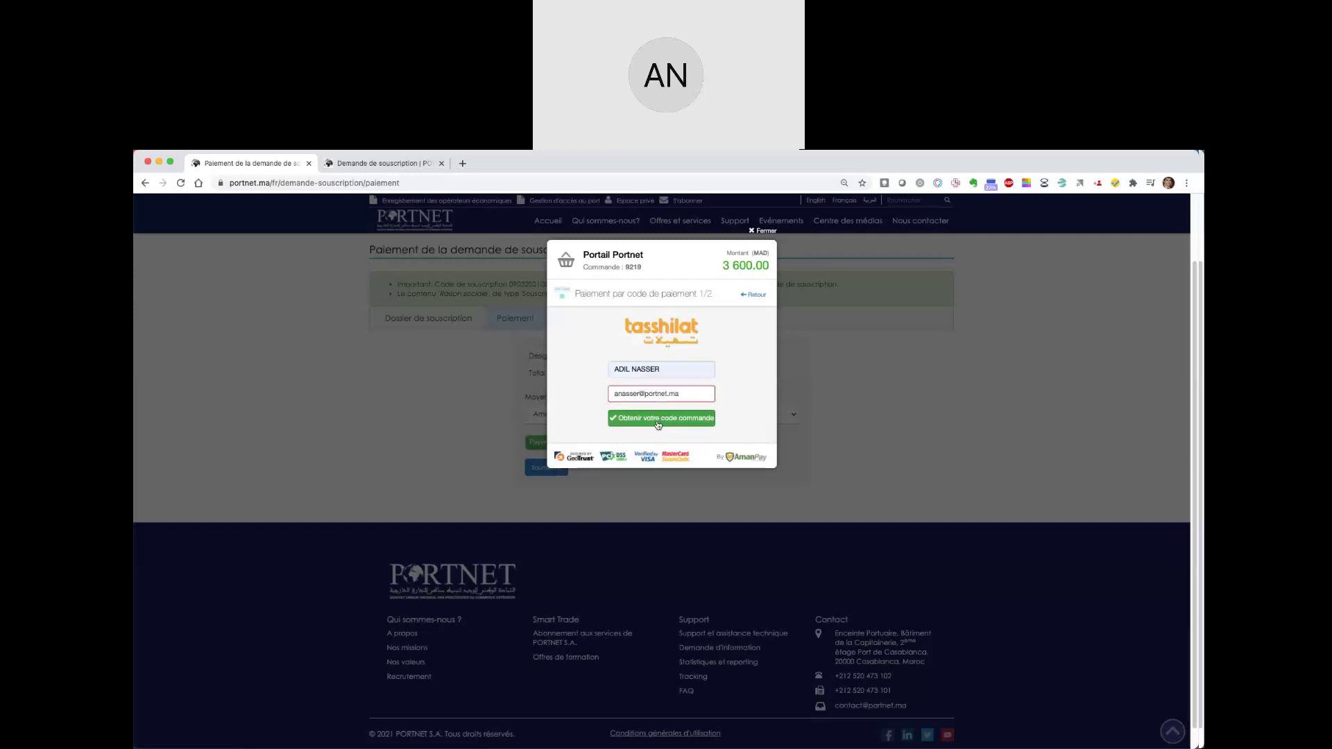
left_click(658, 424)
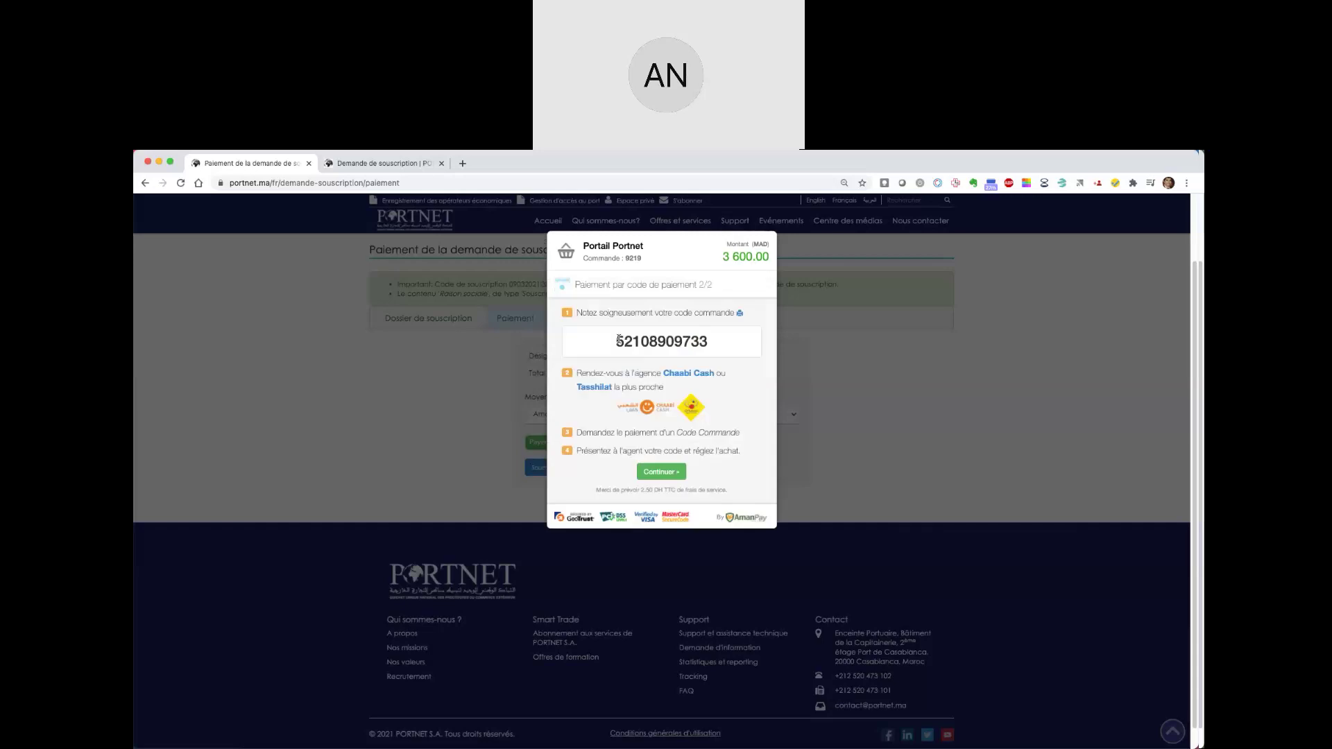
left_click_drag(617, 339, 709, 341)
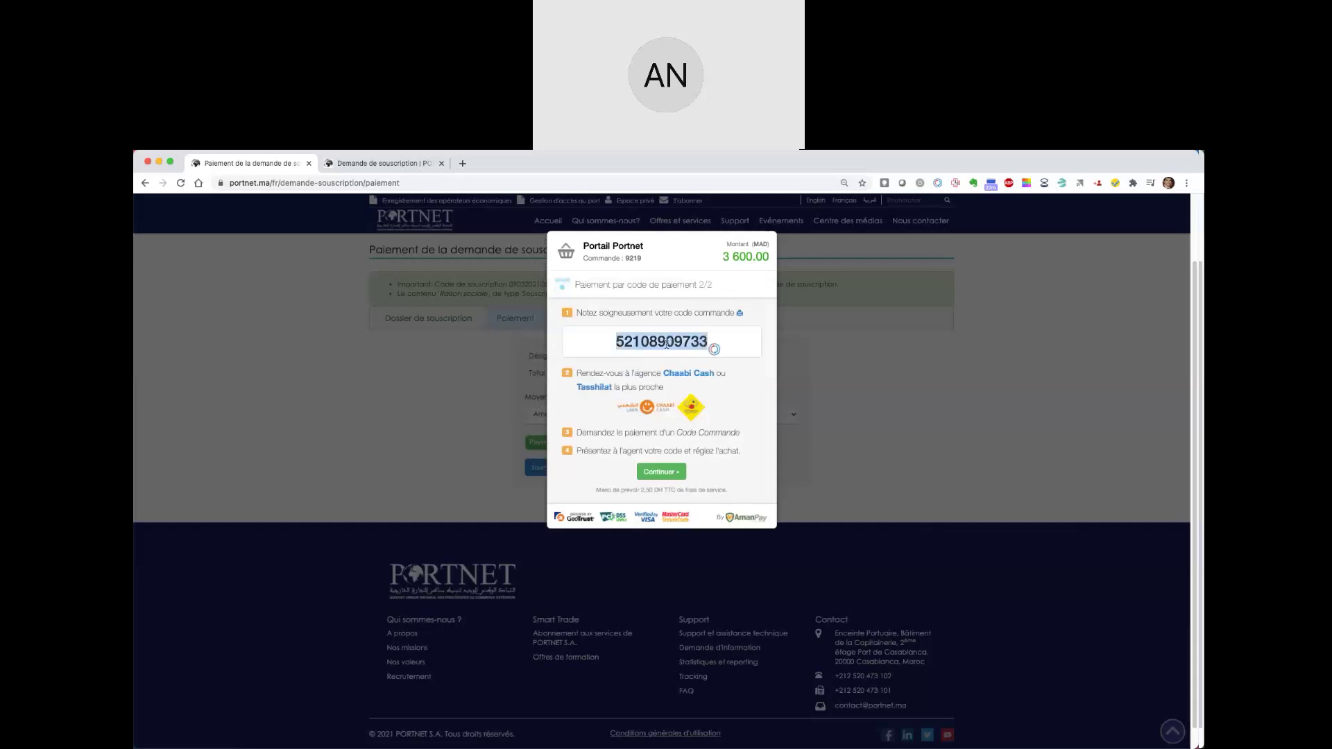
left_click(667, 344)
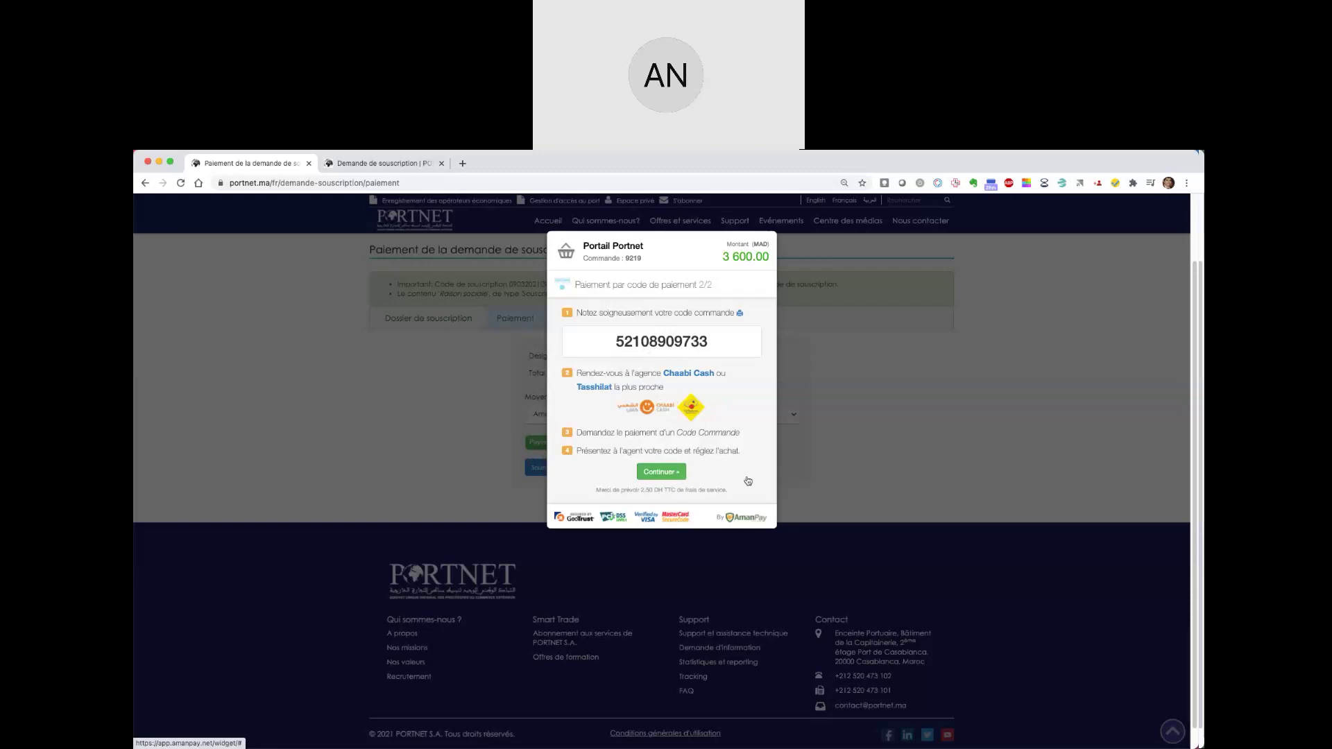
- Continue past AmanPay, submit the payment, and proceed to 'Passer à la signature du contrat'
left_click(662, 472)
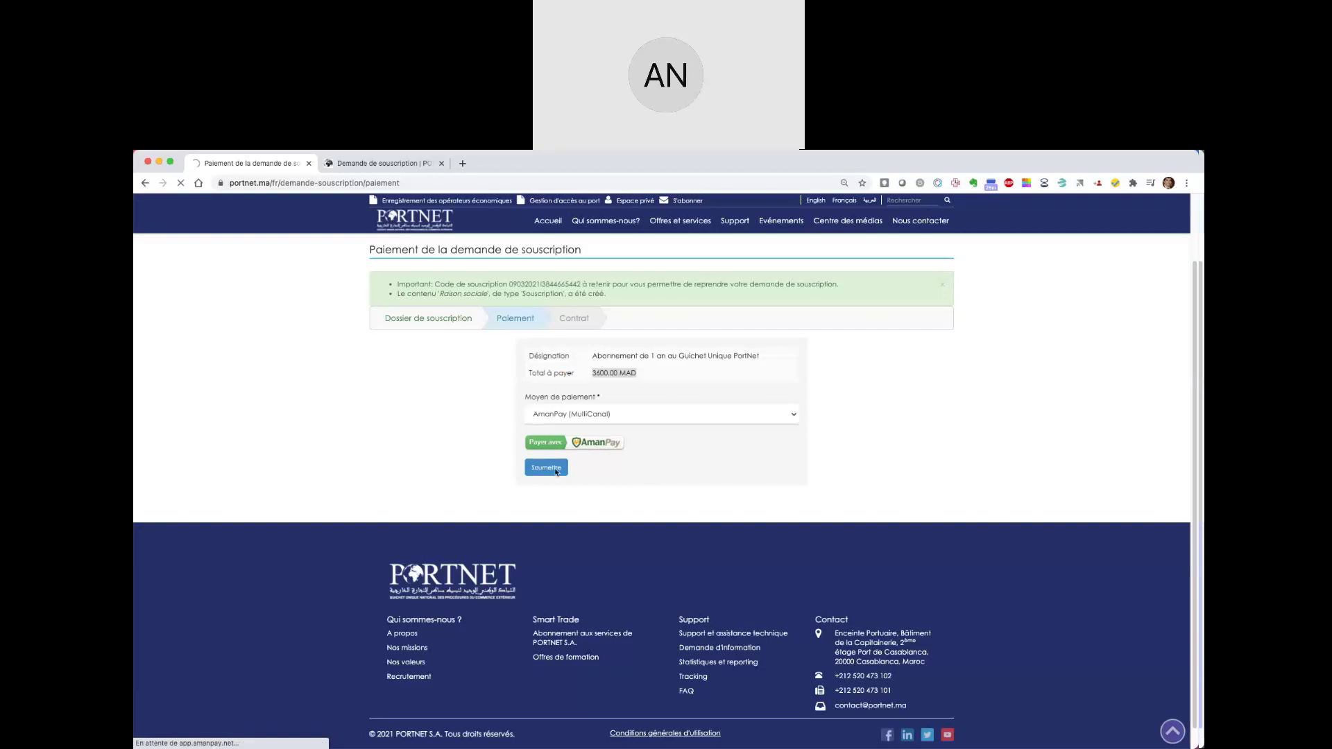
left_click(555, 473)
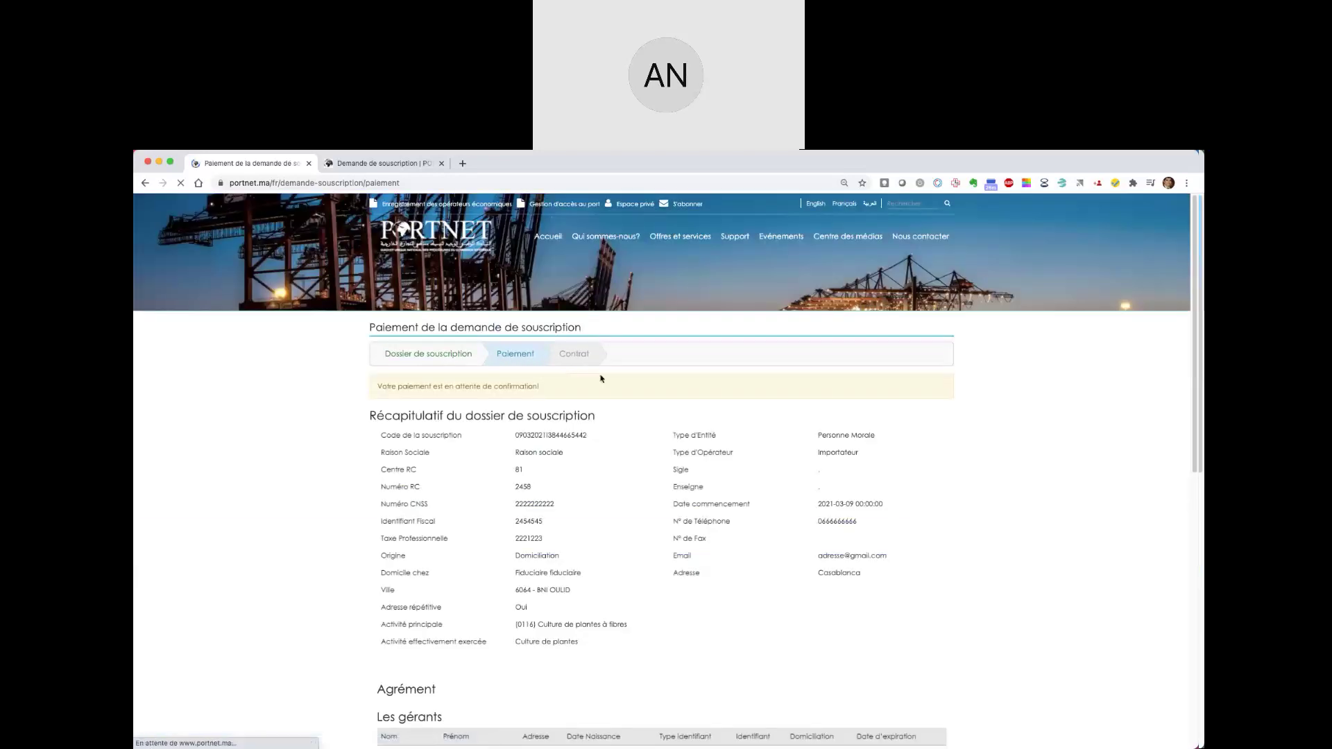
scroll(601, 378, "down", 10)
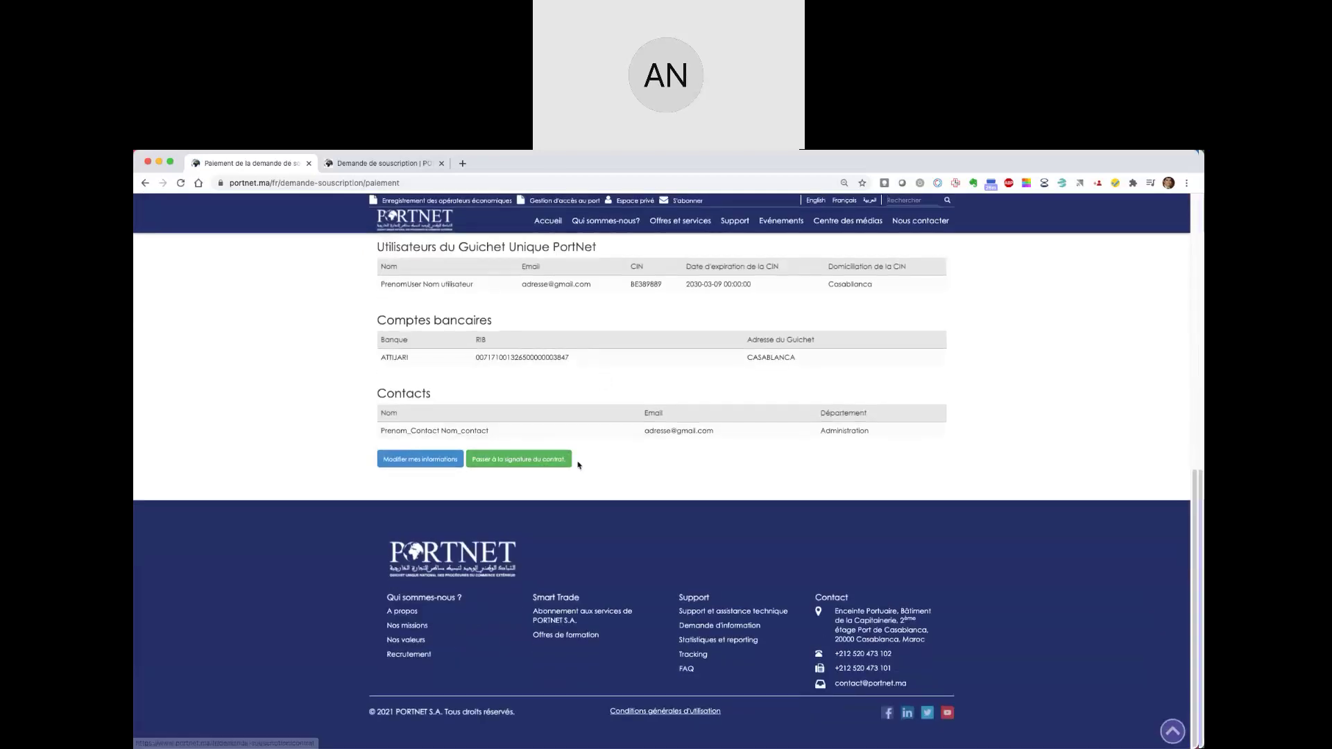
left_click(542, 463)
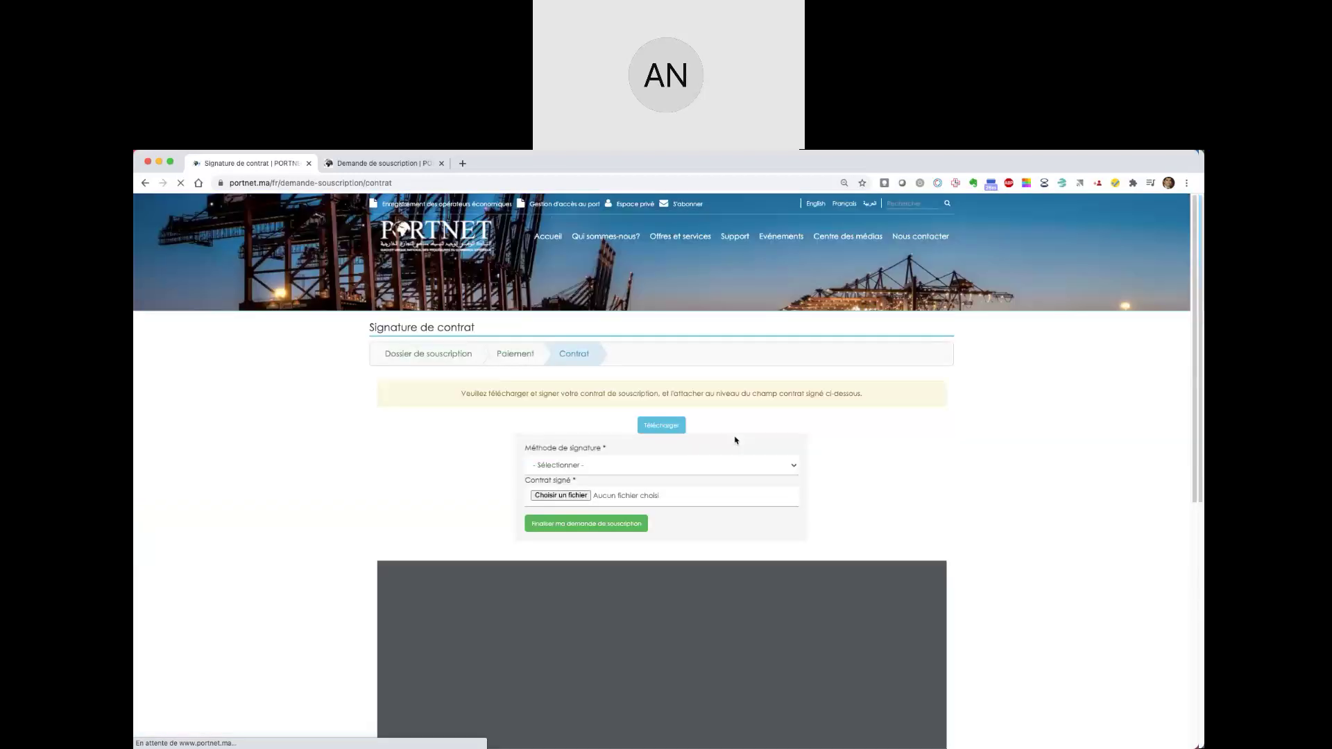
- Zoom the embedded contract PDF viewer in to 90%
scroll(735, 441, "down", 3)
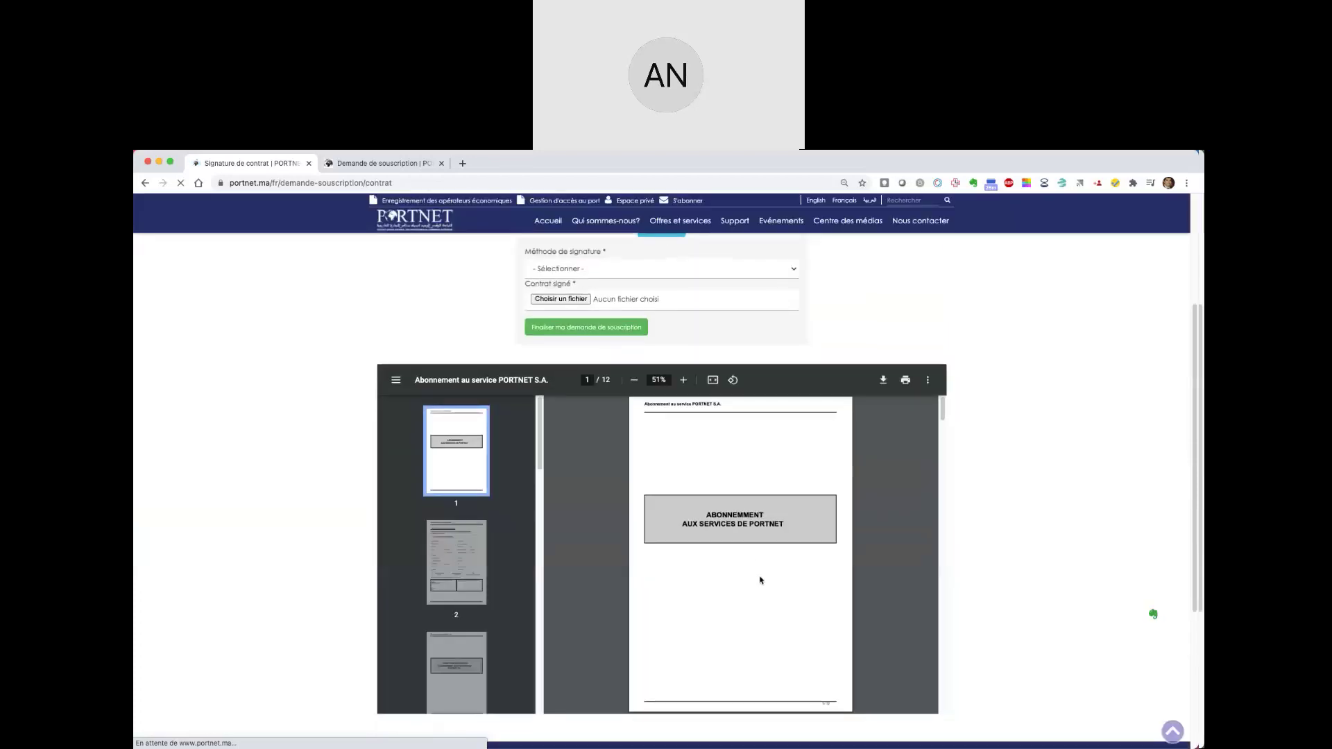
scroll(759, 580, "down", 3)
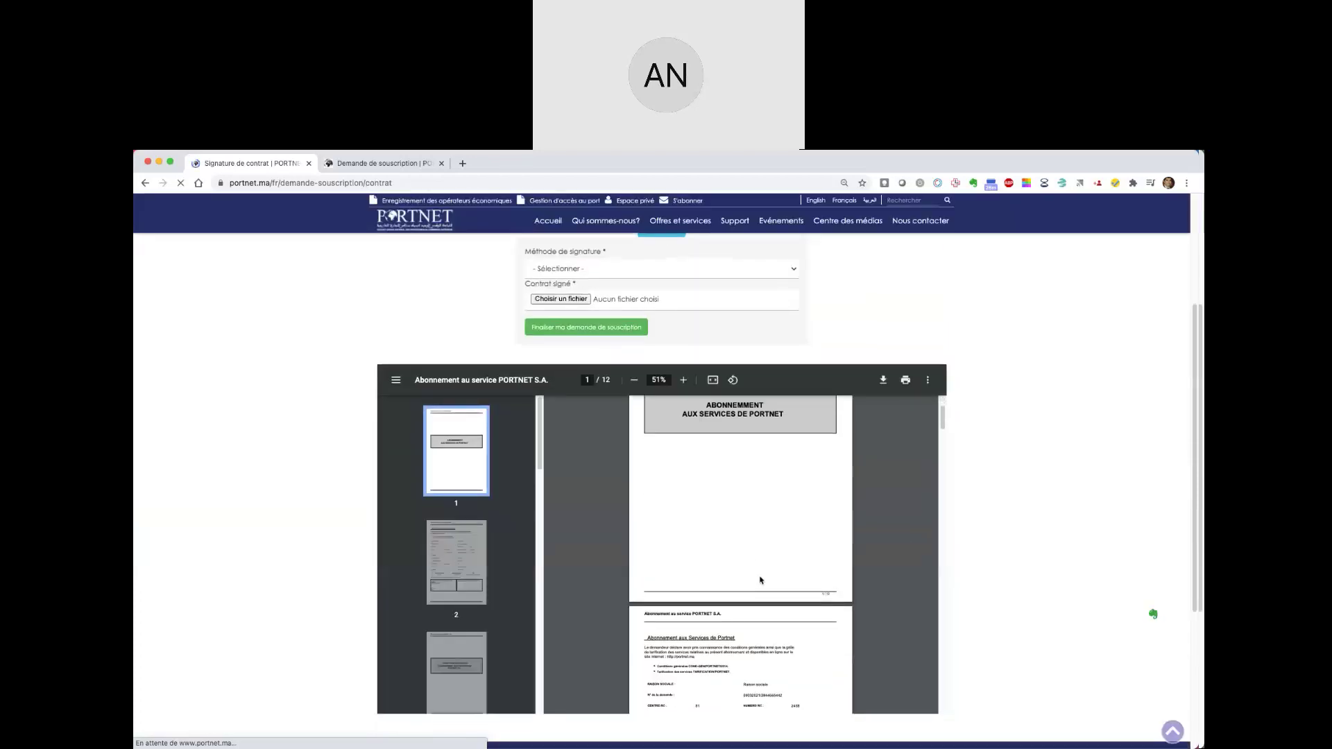
scroll(814, 605, "down", 4)
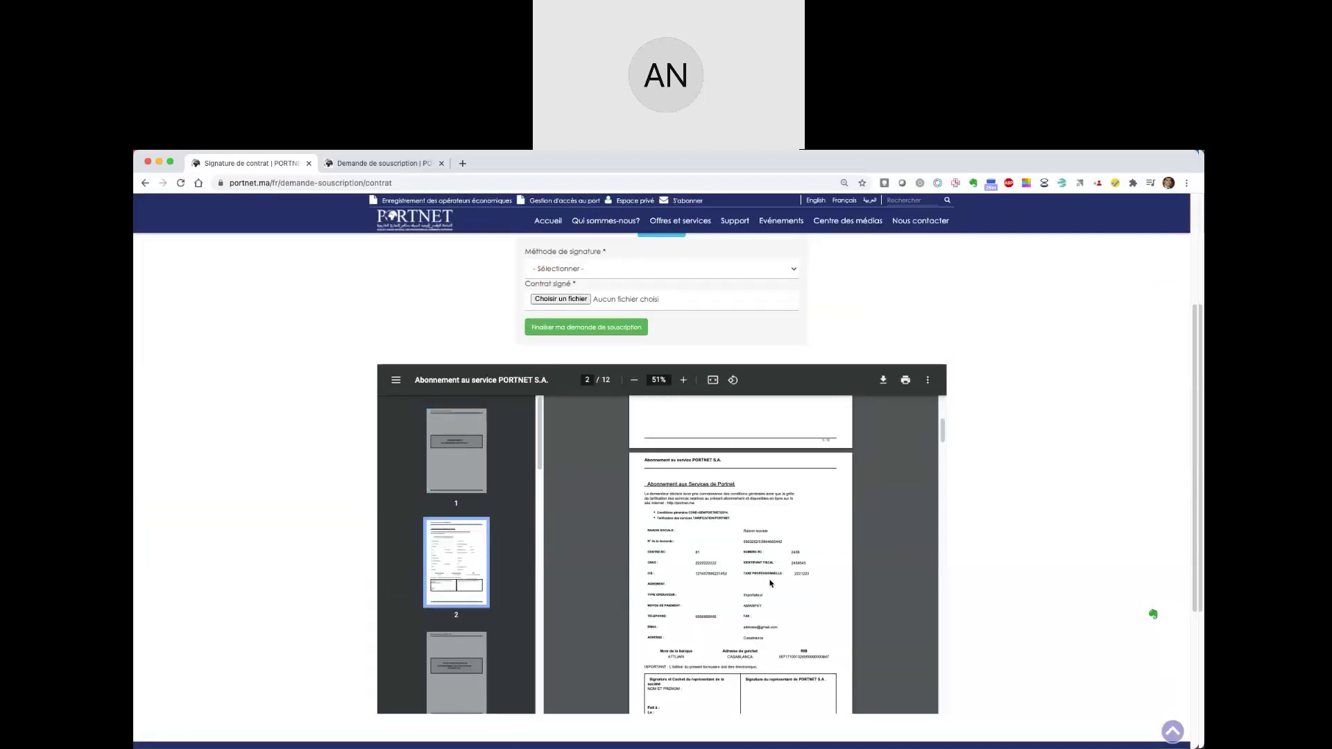
left_click(682, 380)
left_click(682, 380)
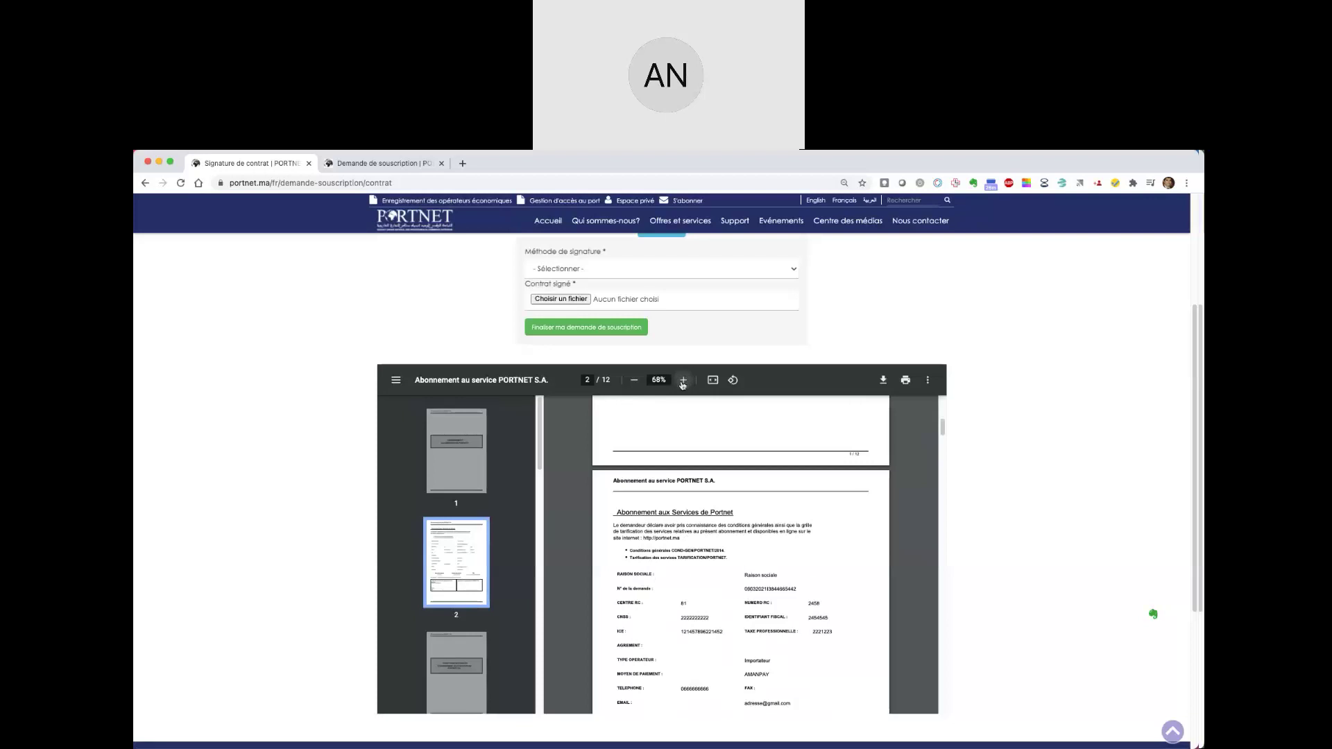
left_click(683, 380)
left_click(682, 380)
left_click(683, 380)
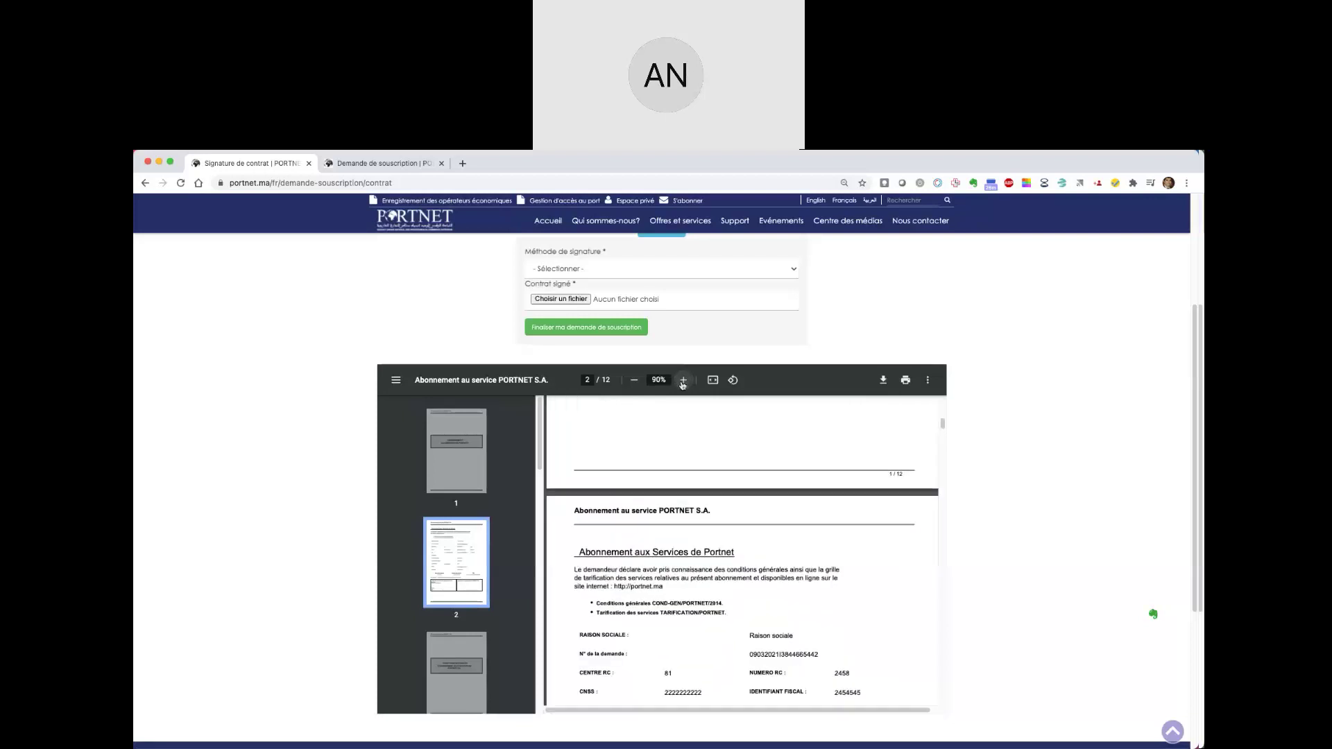
- Open the Méthode de signature dropdown and close it without choosing a method
scroll(778, 636, "down", 2)
scroll(778, 636, "down", 7)
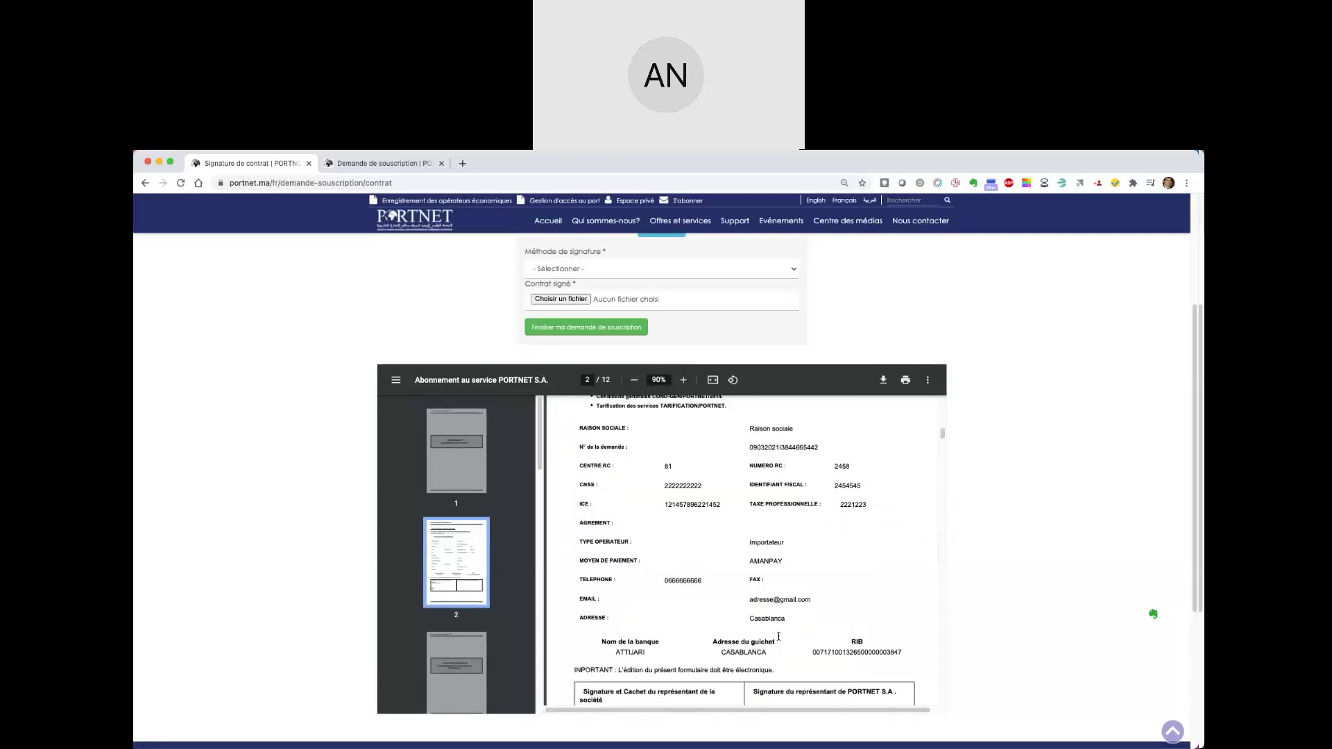
scroll(778, 636, "down", 1)
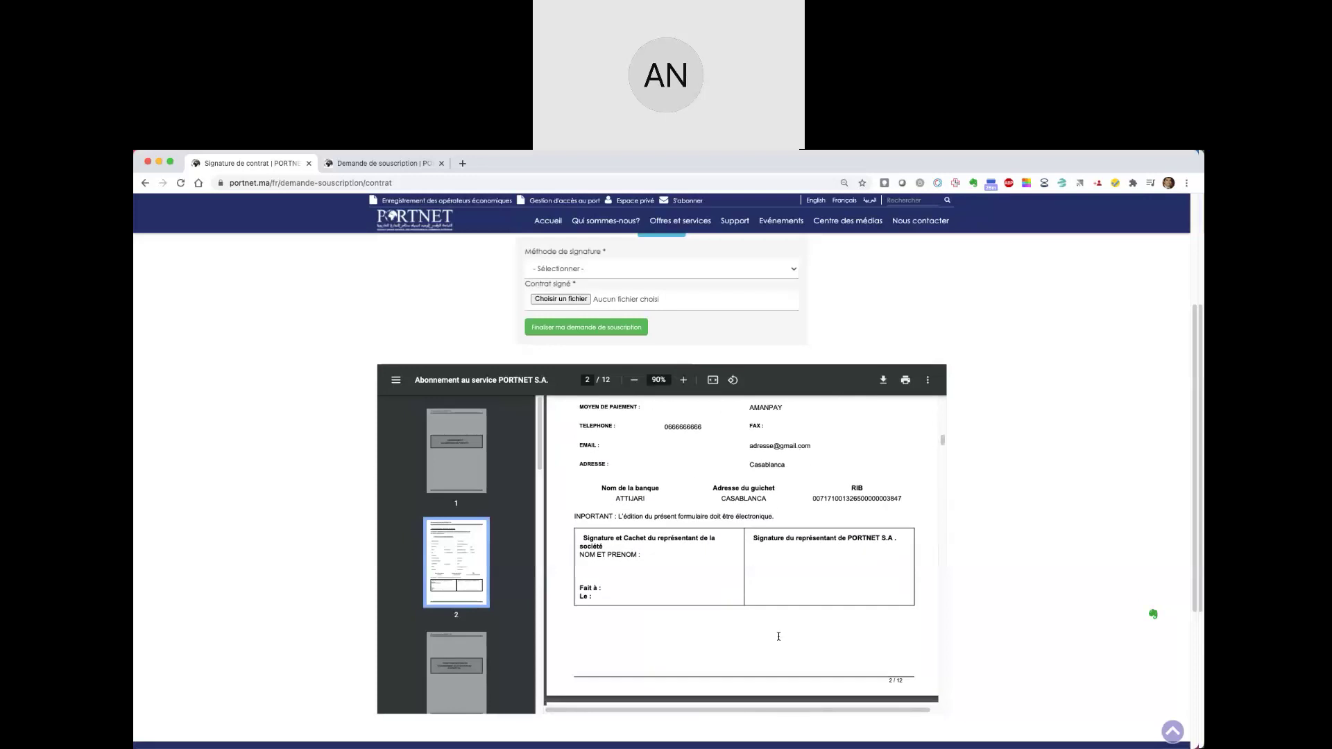
scroll(700, 548, "up", 1)
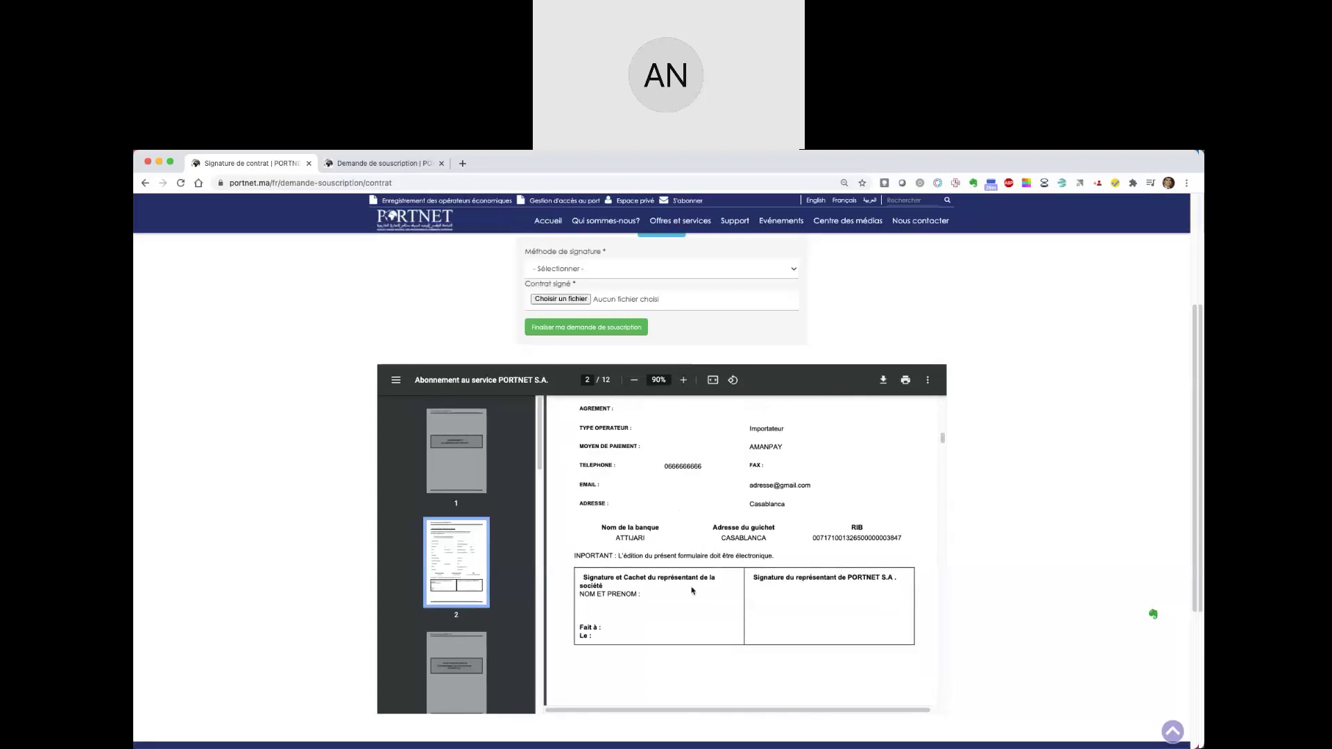
scroll(869, 332, "up", 1)
left_click(678, 312)
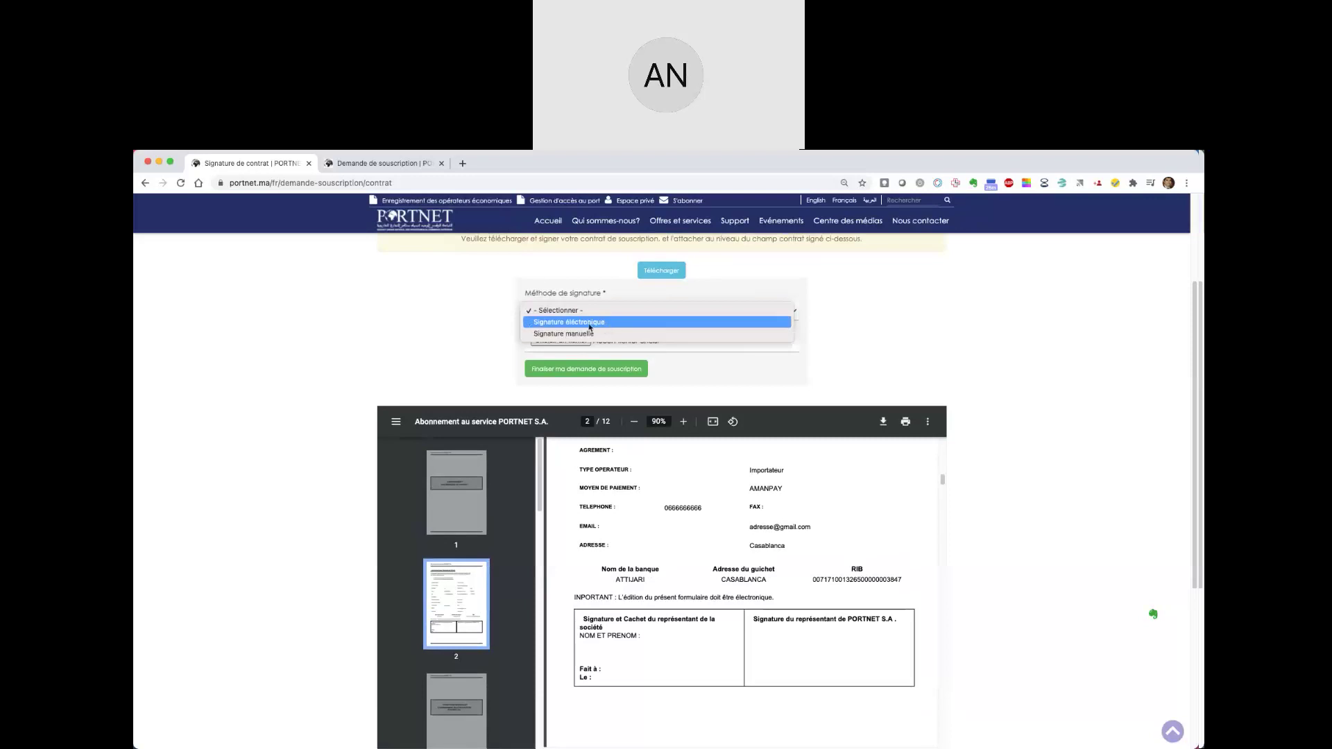
left_click(828, 341)
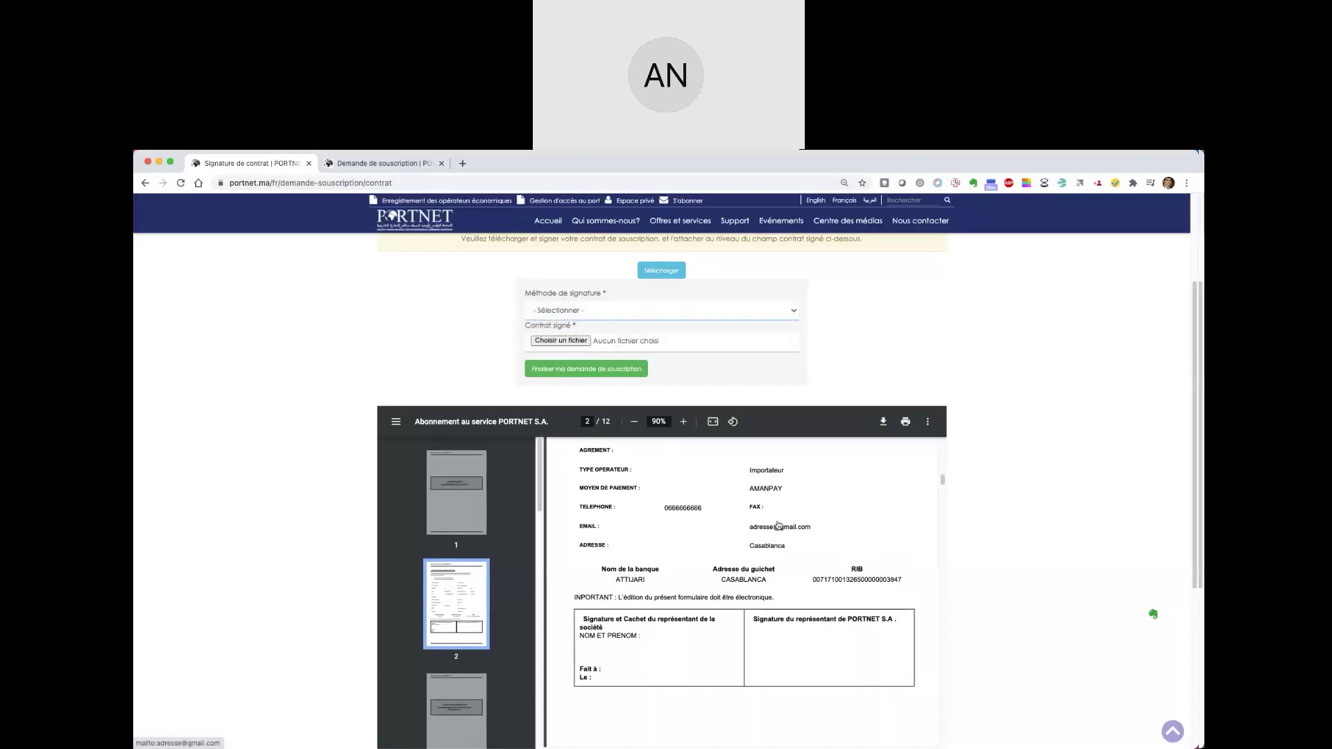
- Scroll through all 12 contract pages down to the final consent form
scroll(778, 525, "down", 5)
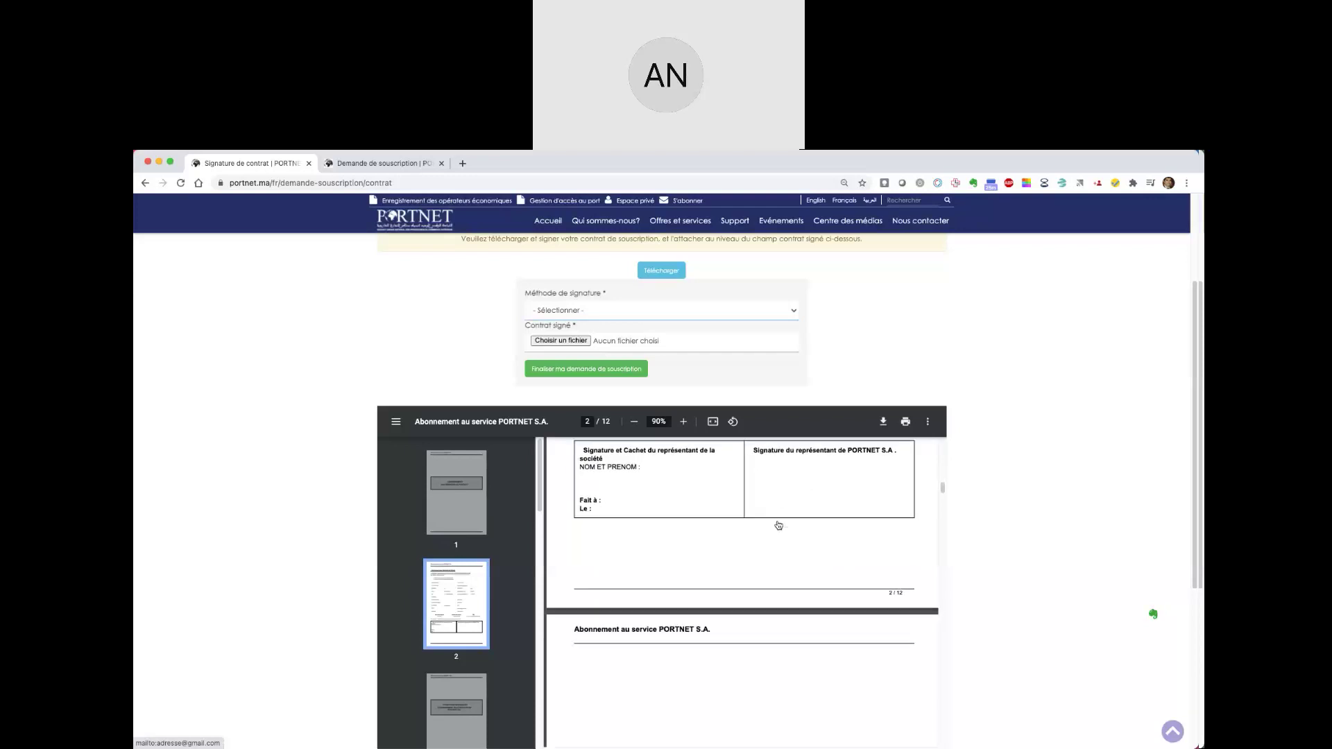
scroll(778, 525, "down", 15)
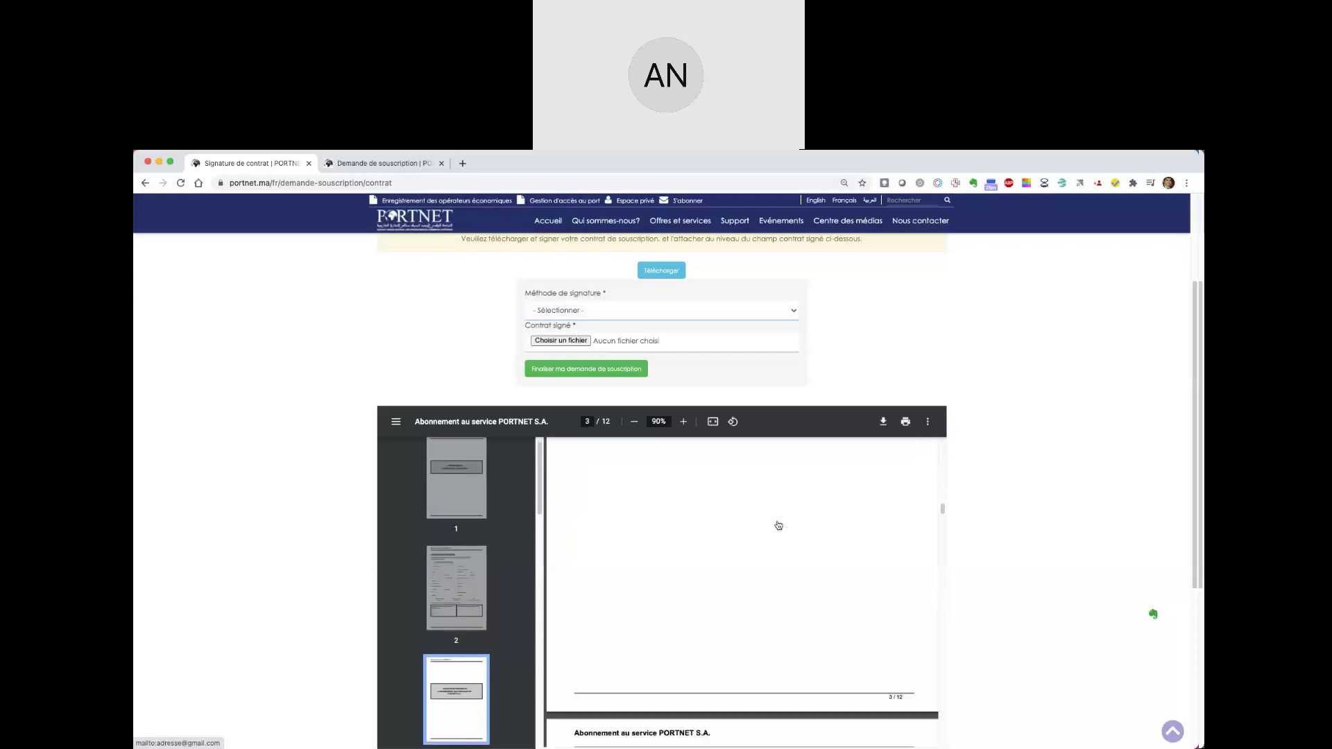
scroll(778, 525, "down", 10)
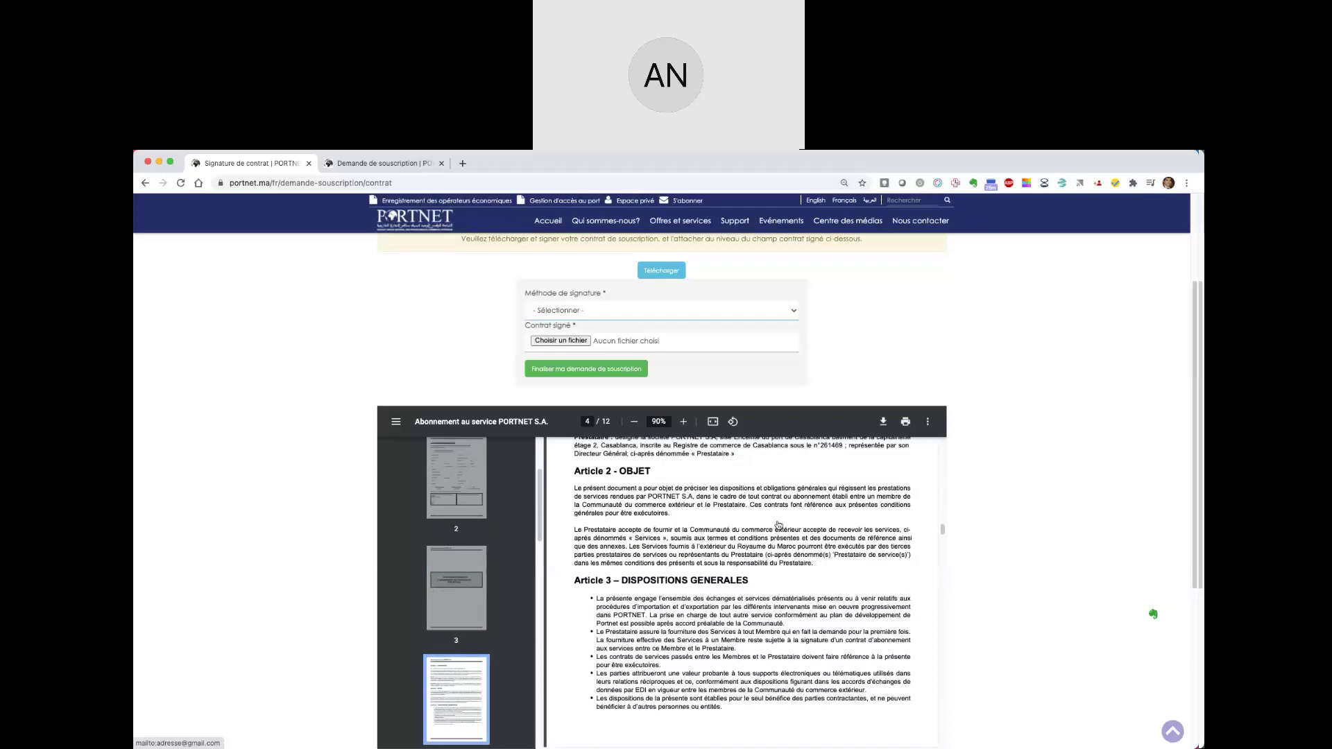
scroll(779, 525, "down", 15)
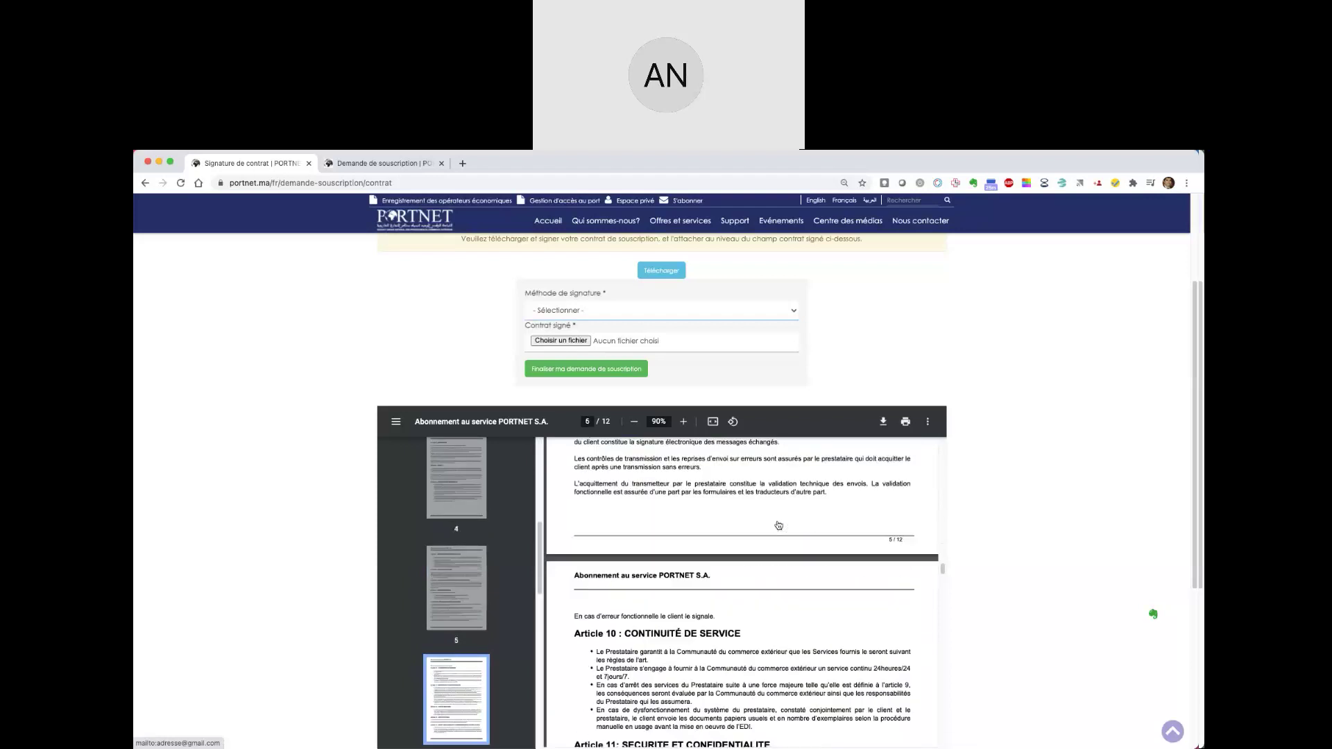
scroll(778, 525, "down", 12)
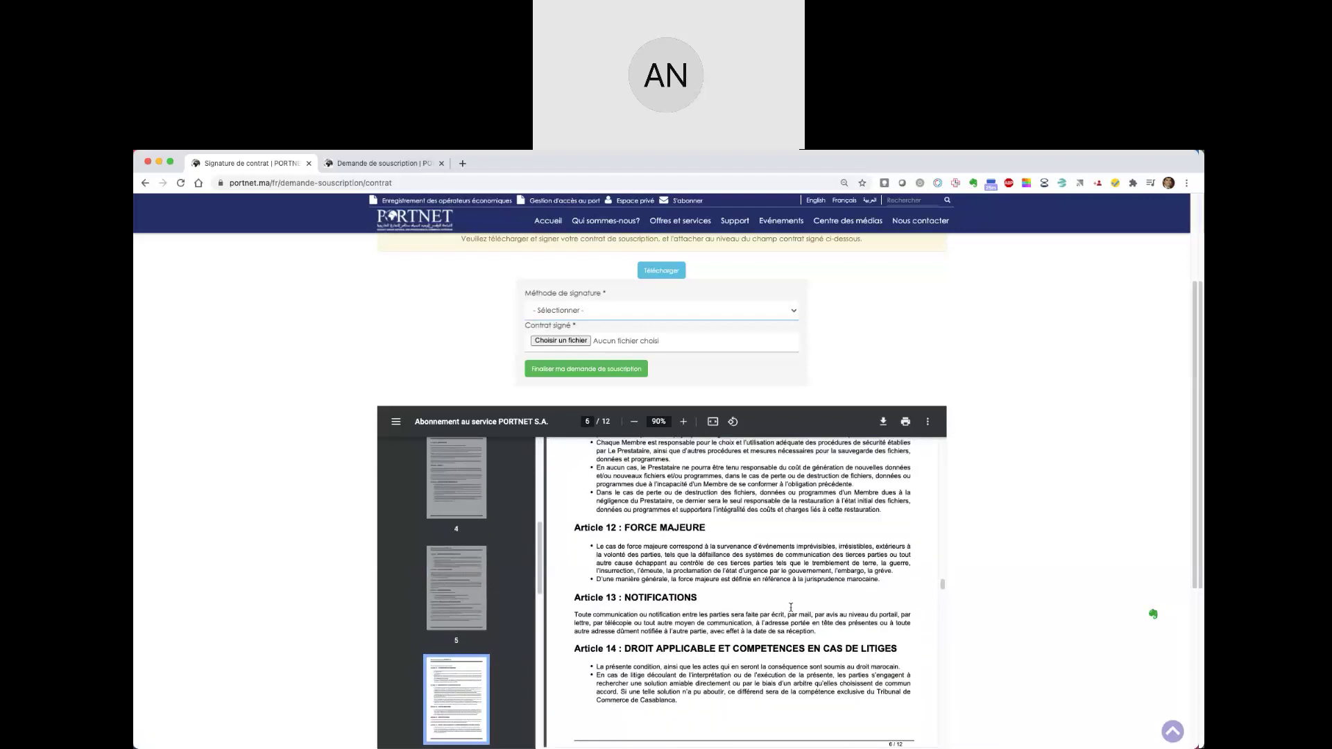
scroll(790, 605, "down", 15)
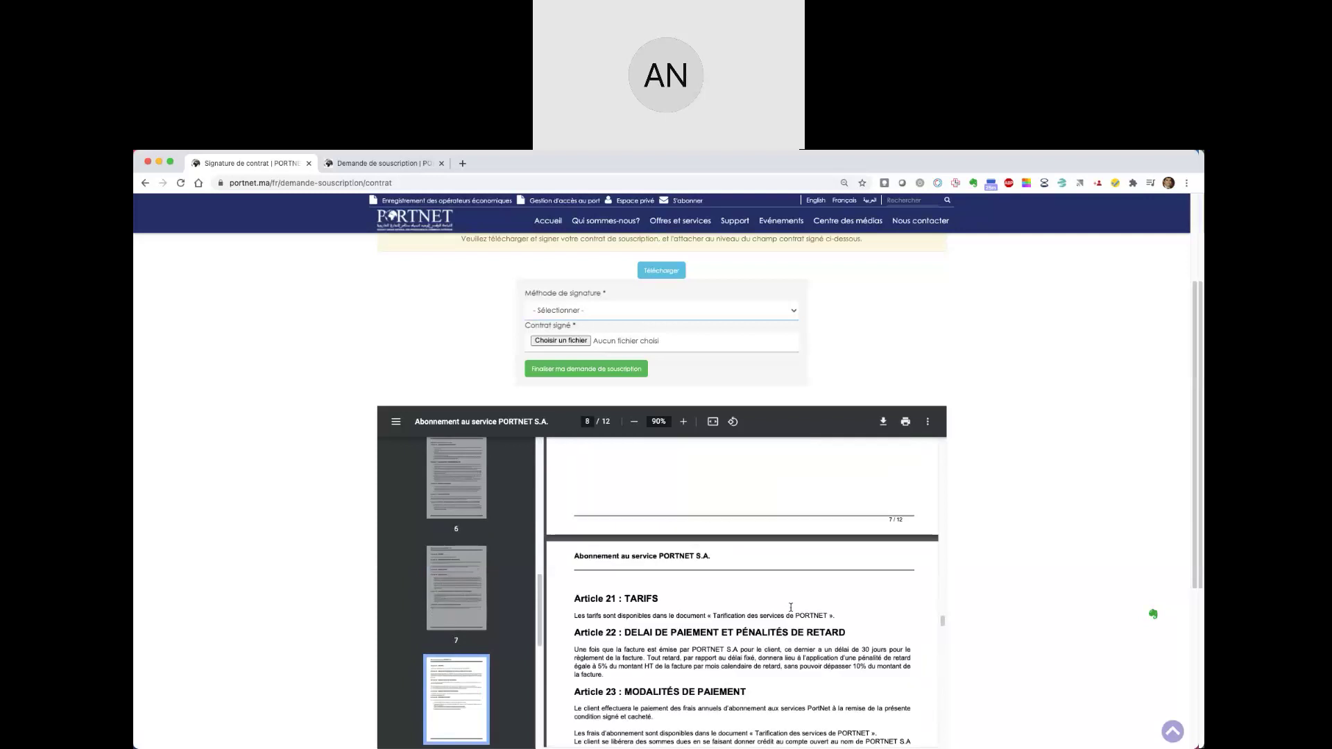
scroll(790, 605, "down", 10)
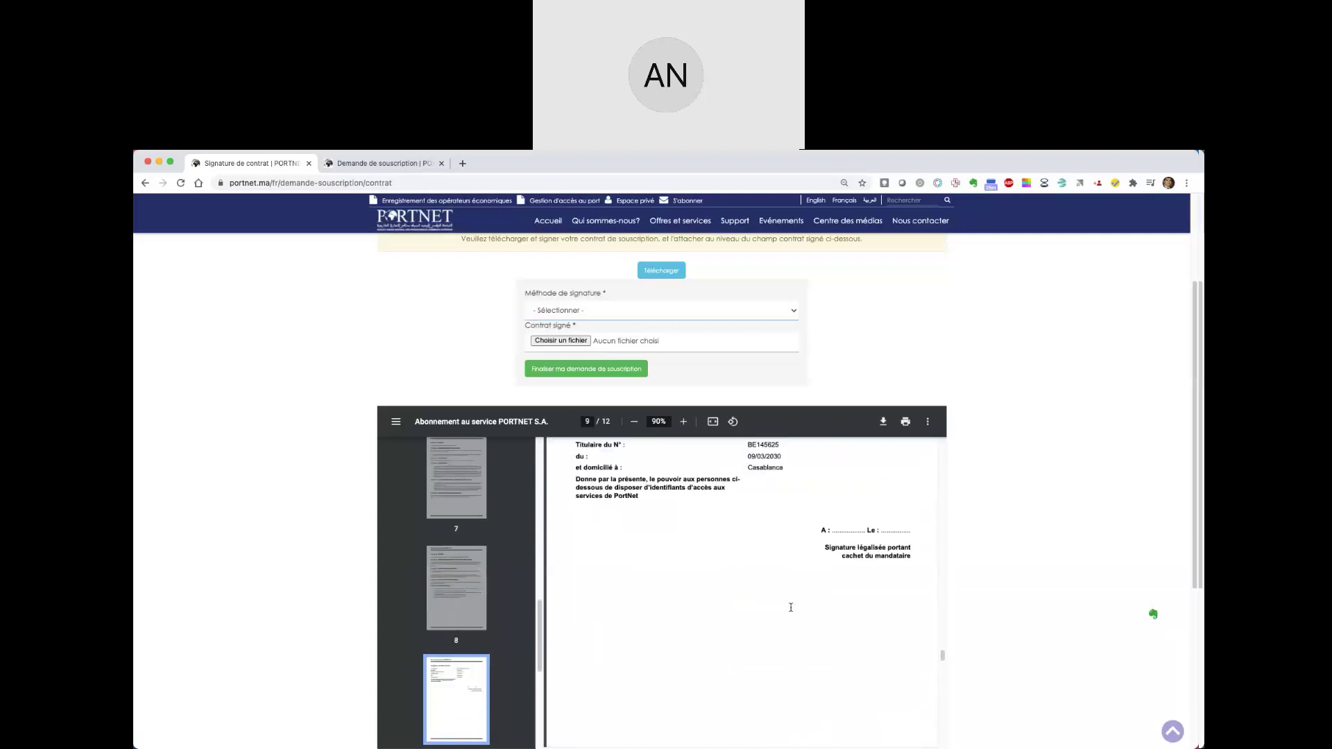
scroll(791, 608, "up", 2)
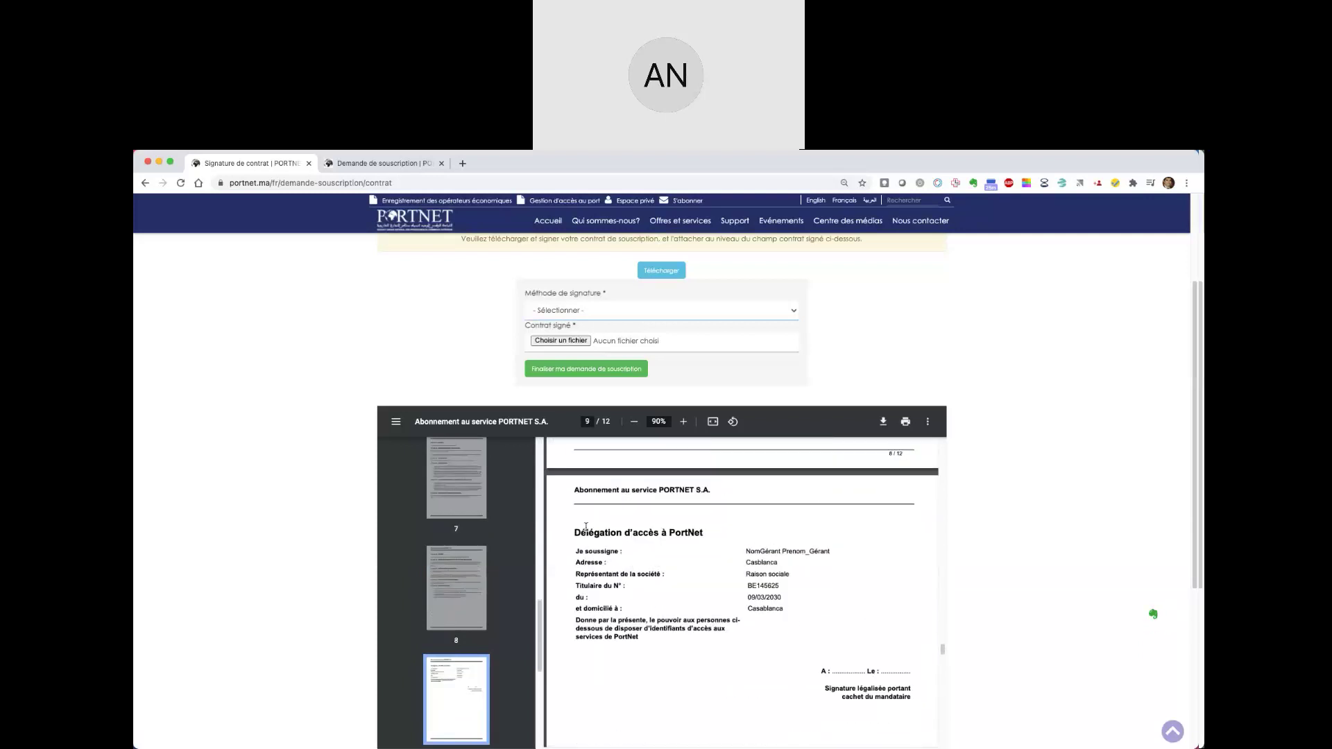
scroll(853, 677, "down", 2)
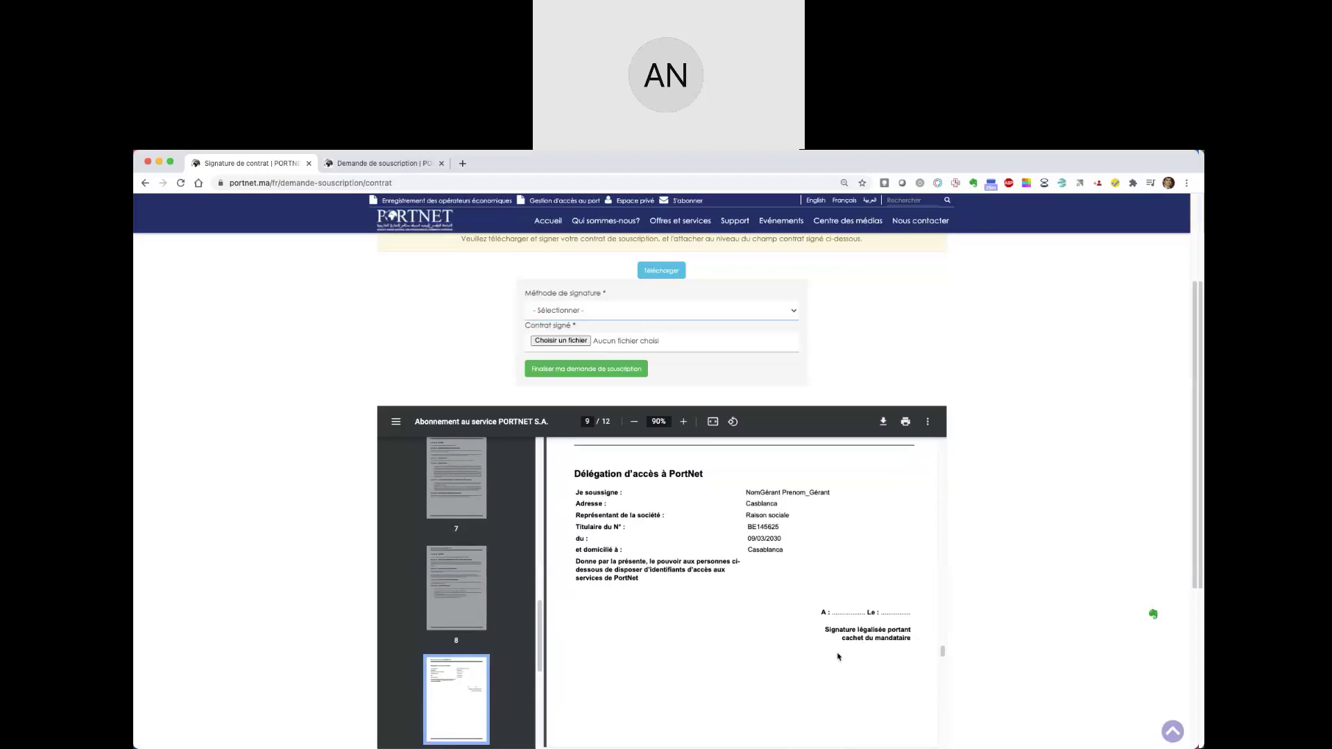
scroll(837, 656, "down", 7)
scroll(835, 647, "down", 12)
scroll(834, 647, "up", 6)
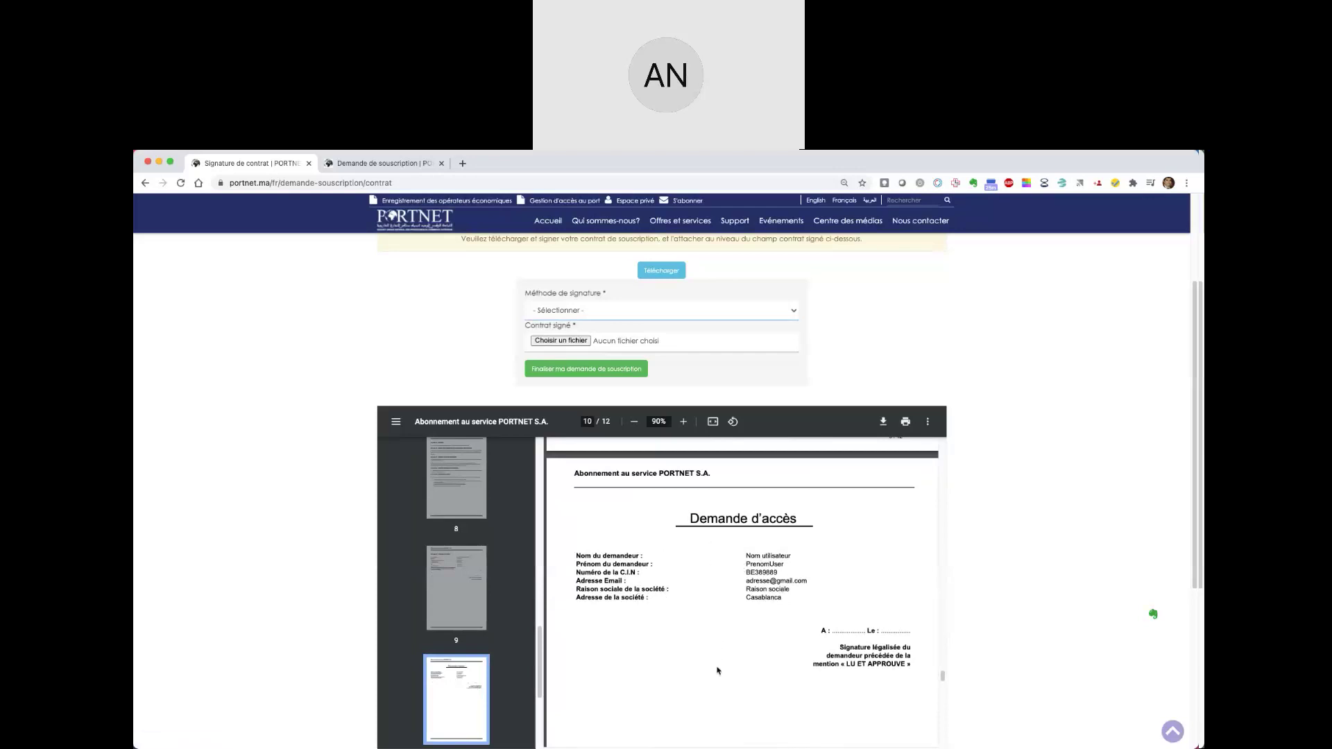
scroll(717, 670, "down", 6)
scroll(723, 647, "down", 3)
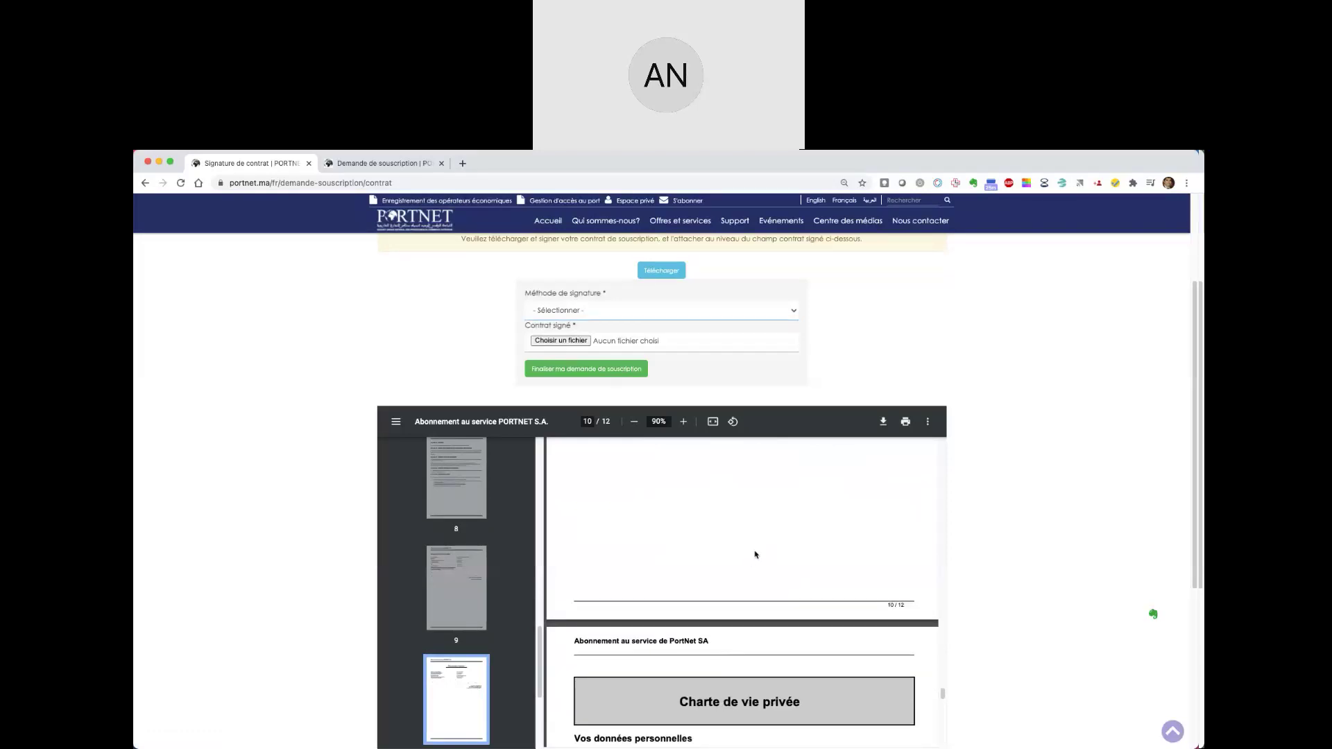
scroll(757, 583, "down", 3)
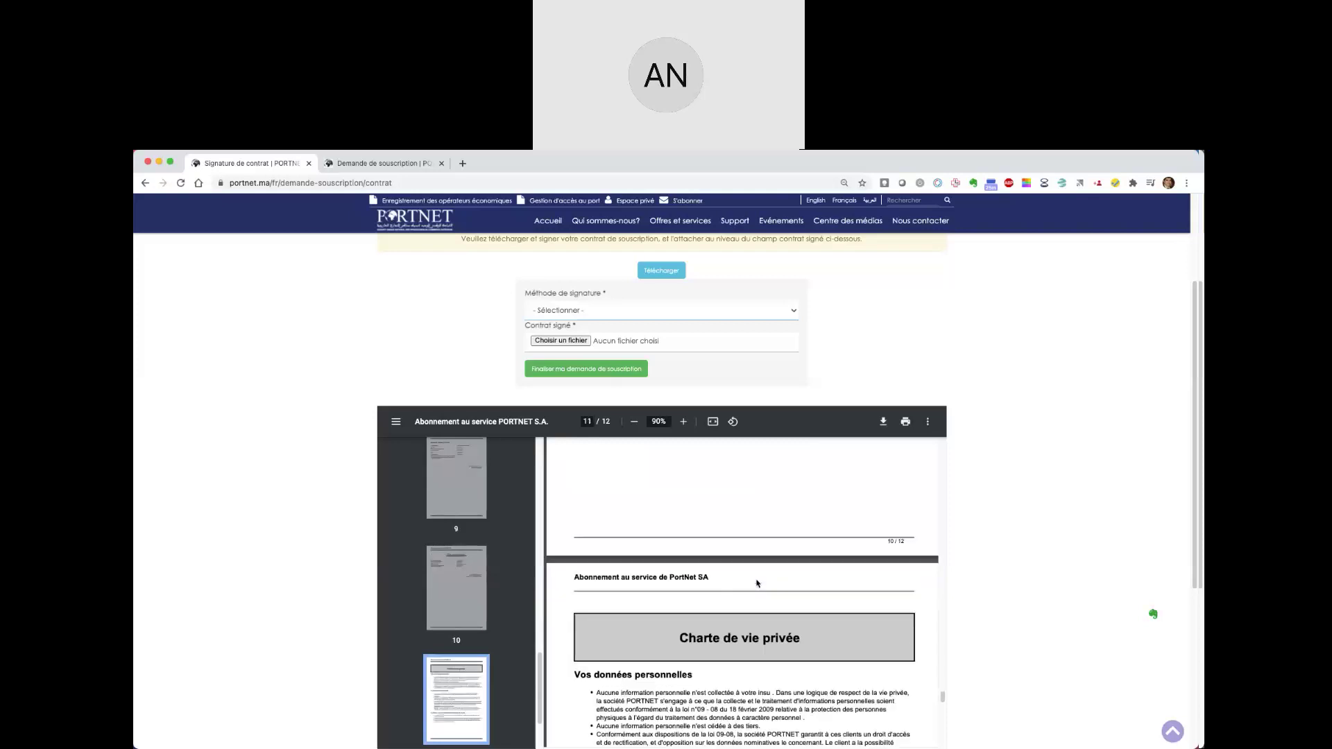
scroll(757, 583, "down", 10)
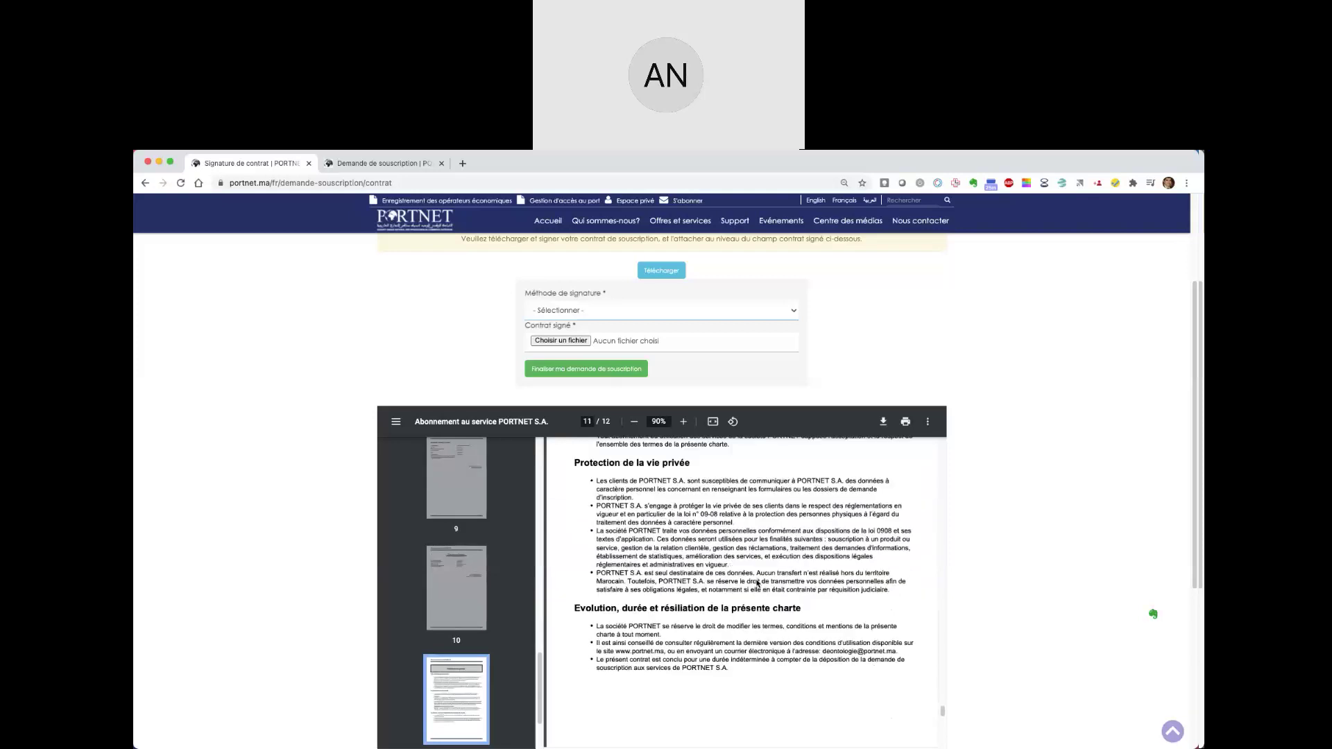
scroll(757, 583, "down", 5)
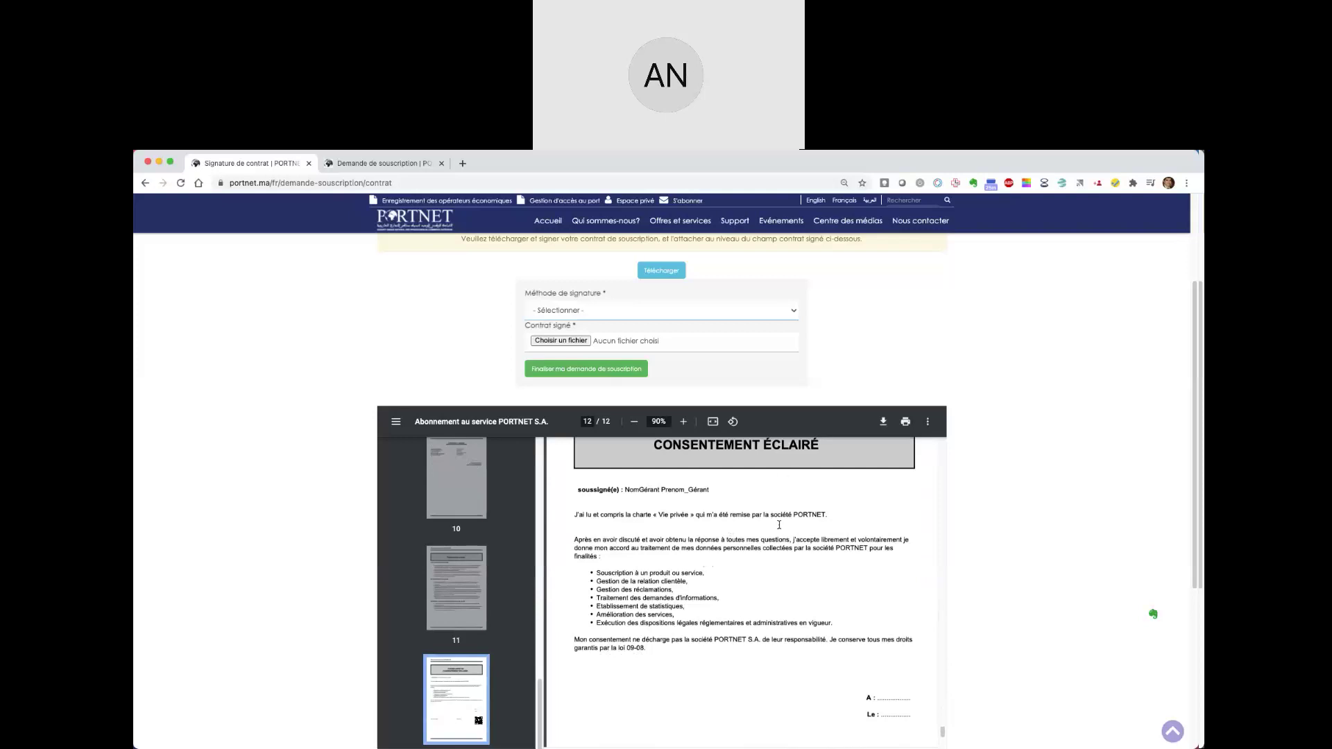
scroll(776, 569, "down", 5)
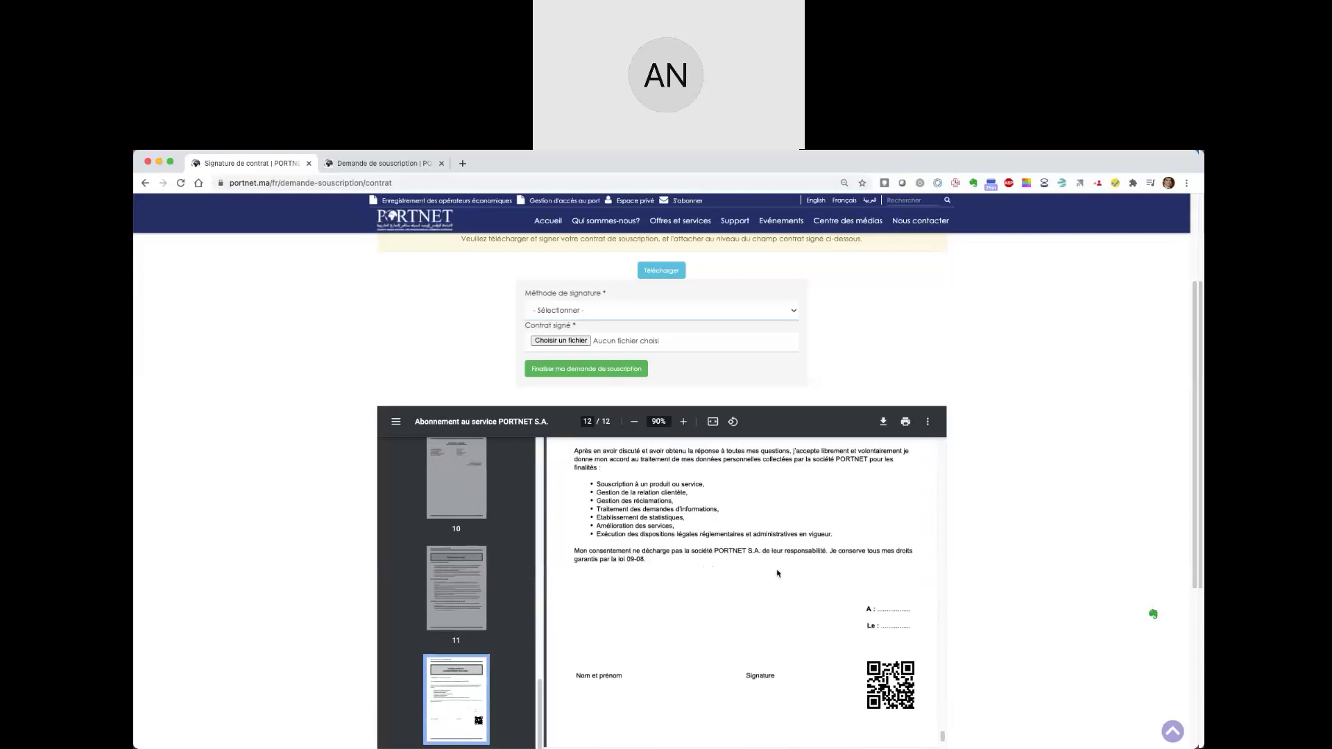
scroll(781, 591, "down", 2)
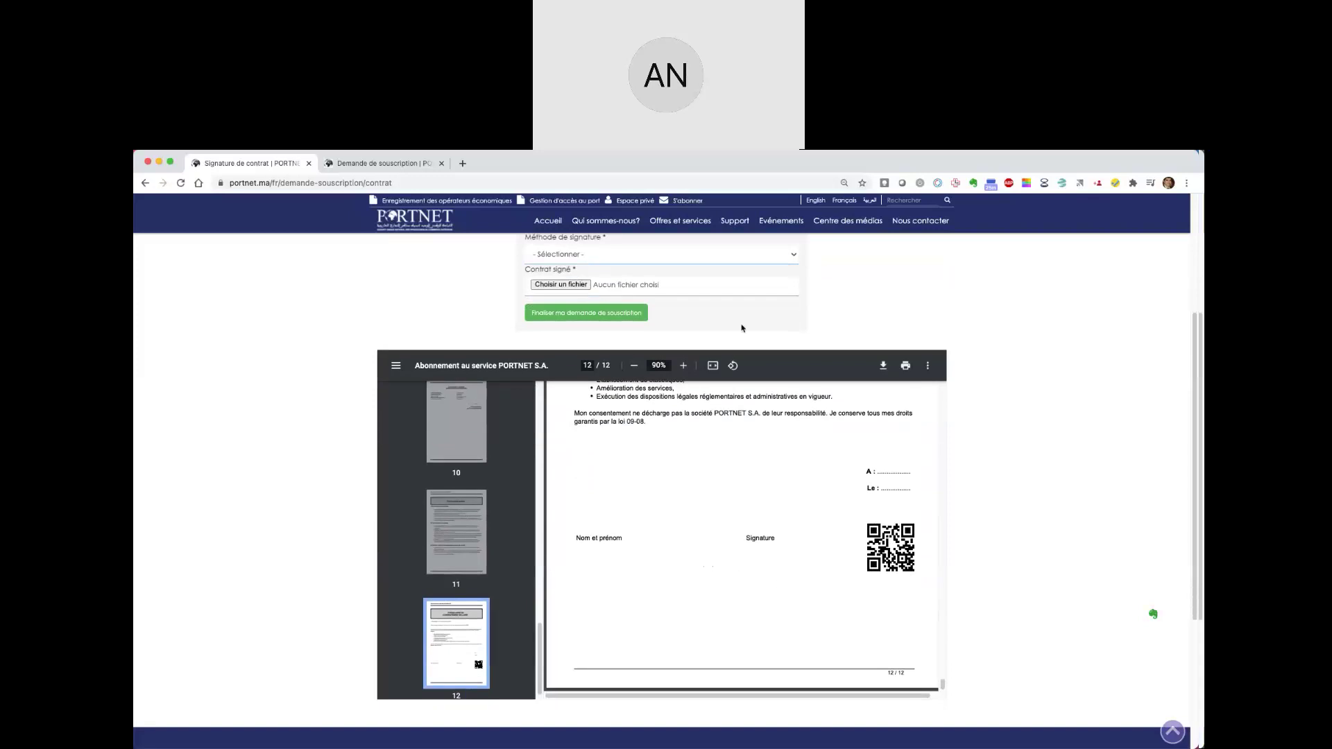
- Cancel the file picker and close the signature method list unchanged
left_click(720, 289)
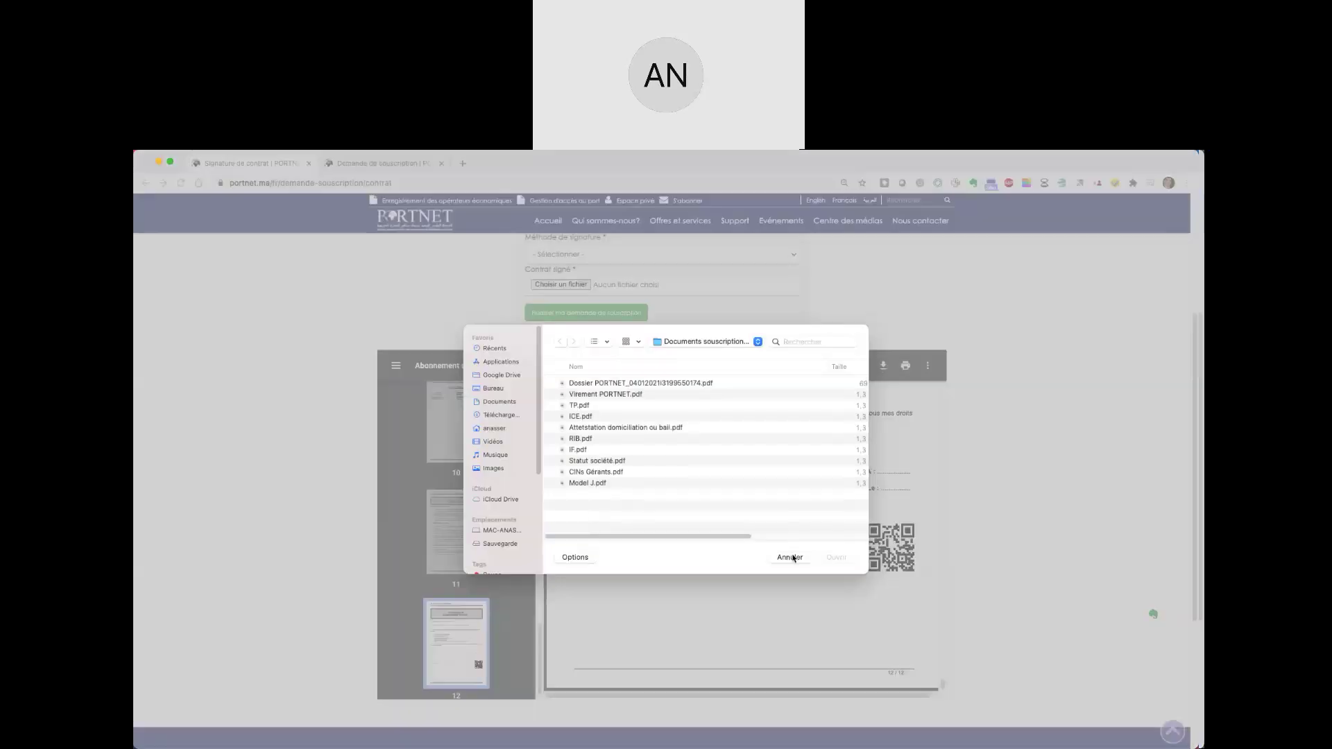
left_click(789, 557)
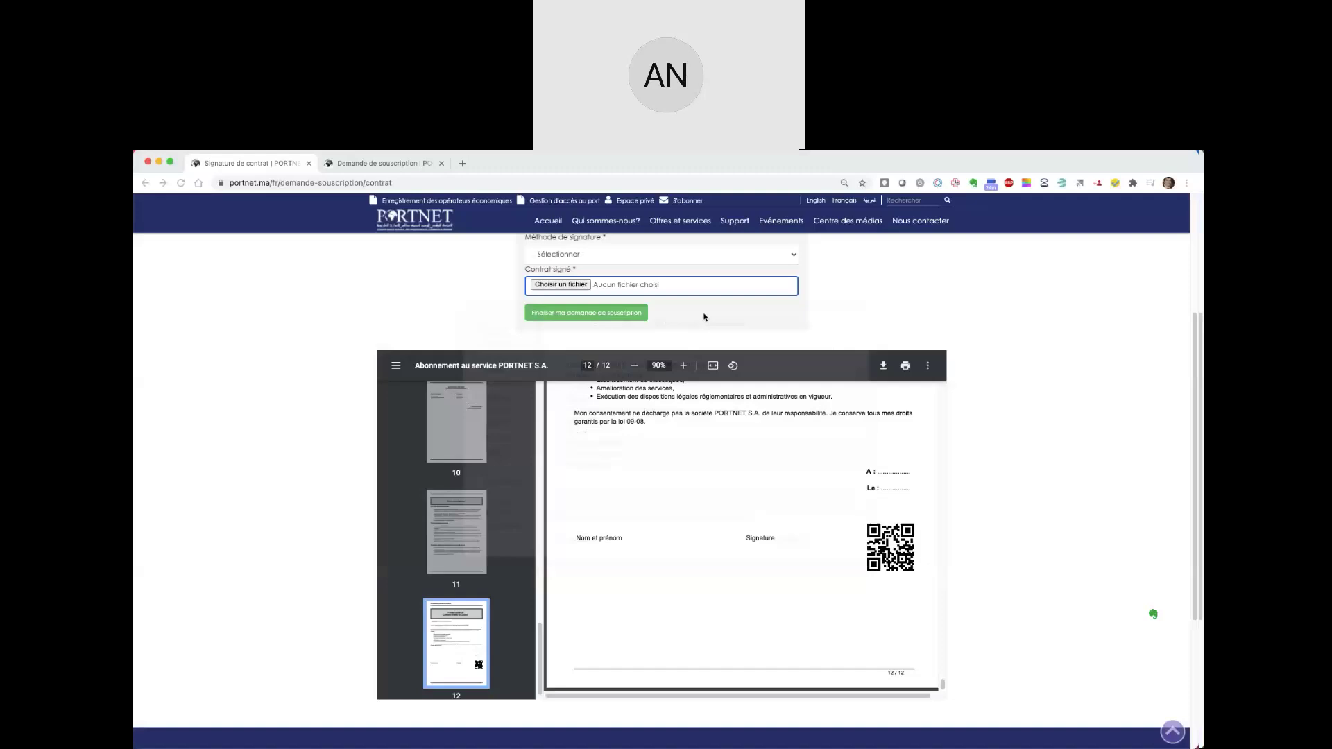
left_click(705, 256)
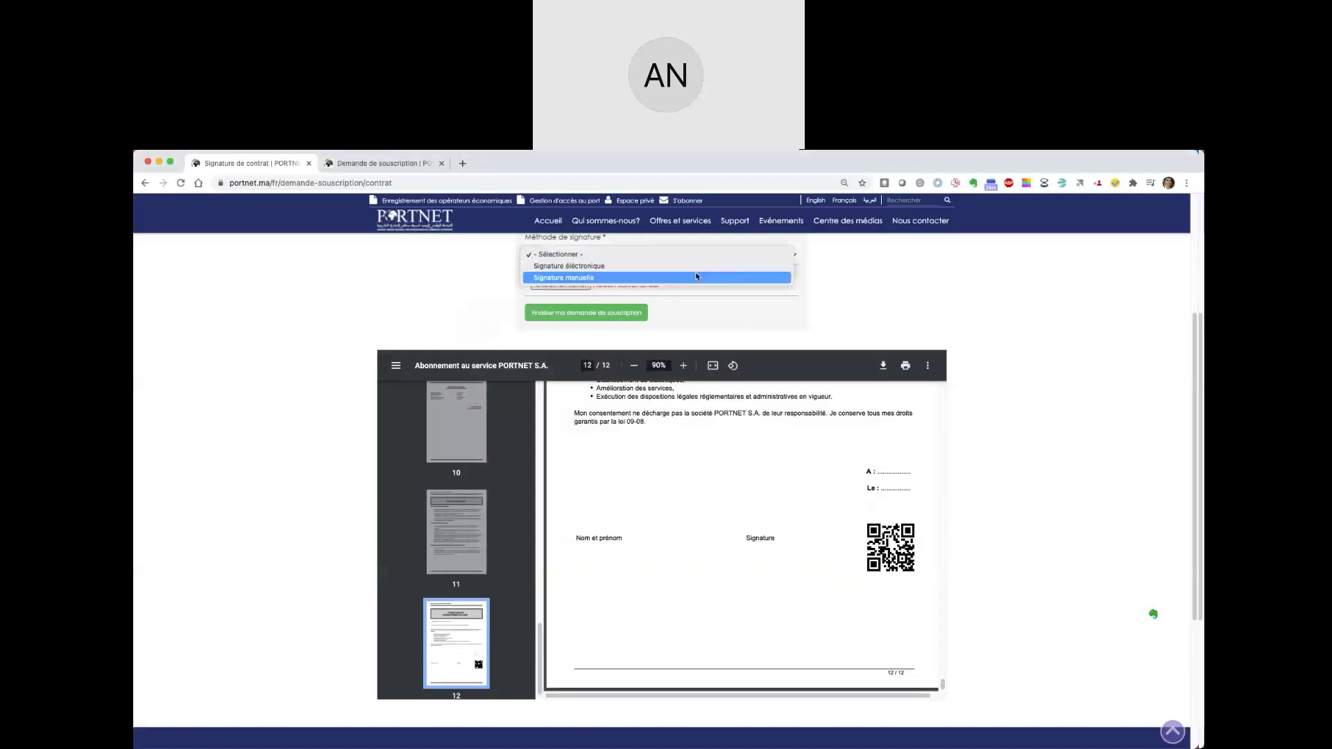
left_click(656, 314)
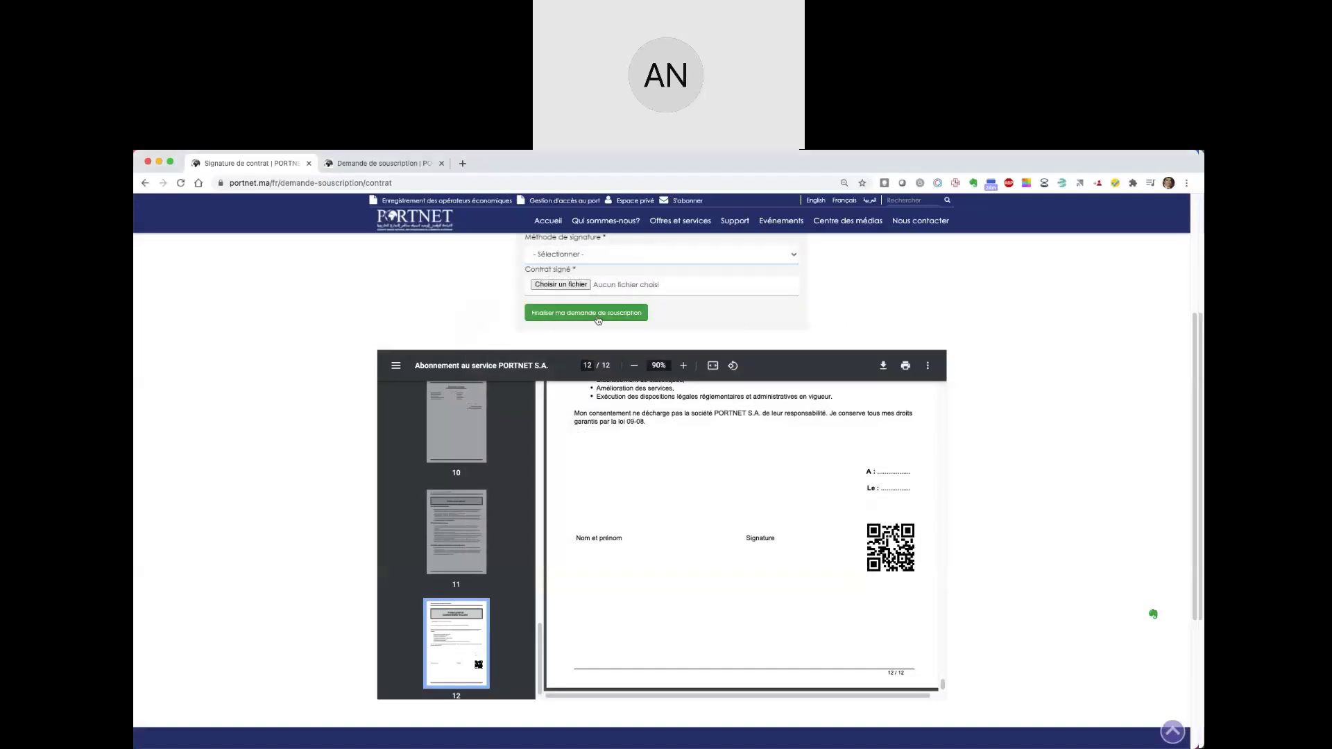
scroll(783, 467, "up", 3)
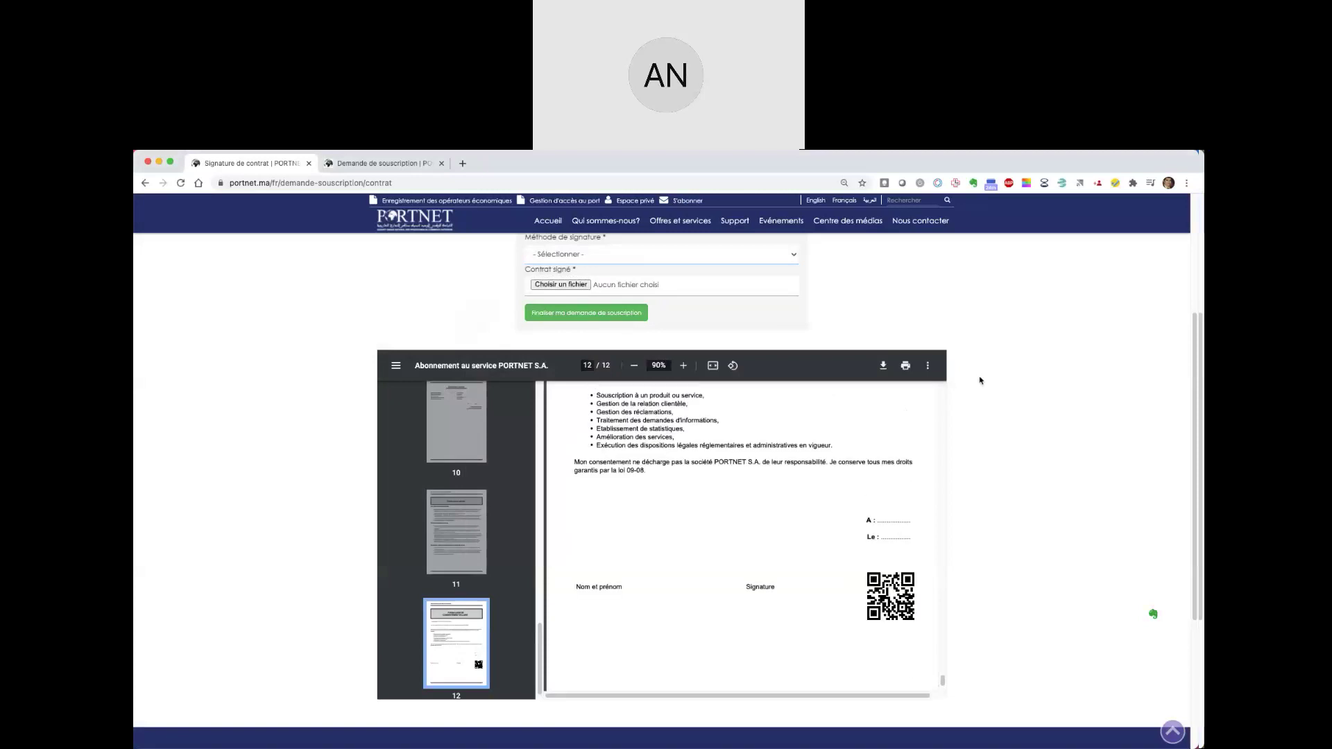
scroll(981, 377, "up", 3)
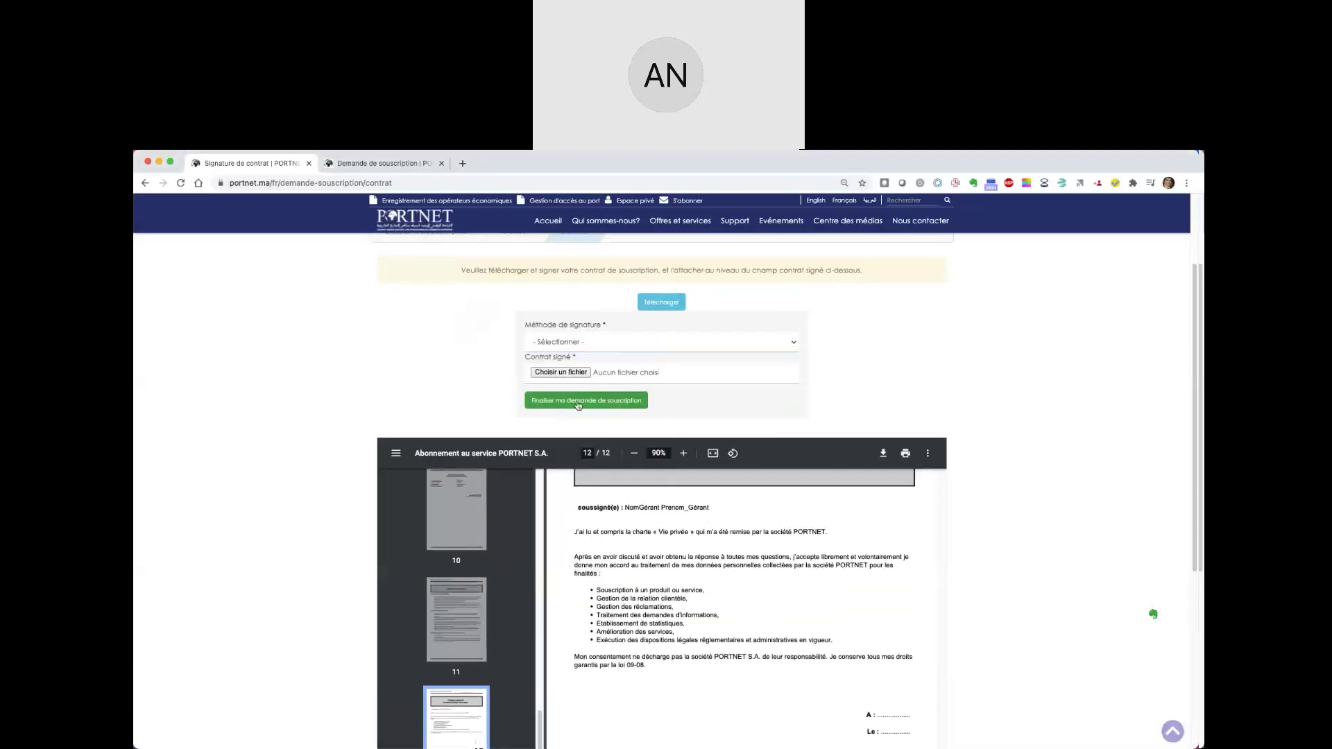
- Attach the Dossier PORTNET PDF as the signed contract and click Finaliser ma demande de souscription
left_click(559, 374)
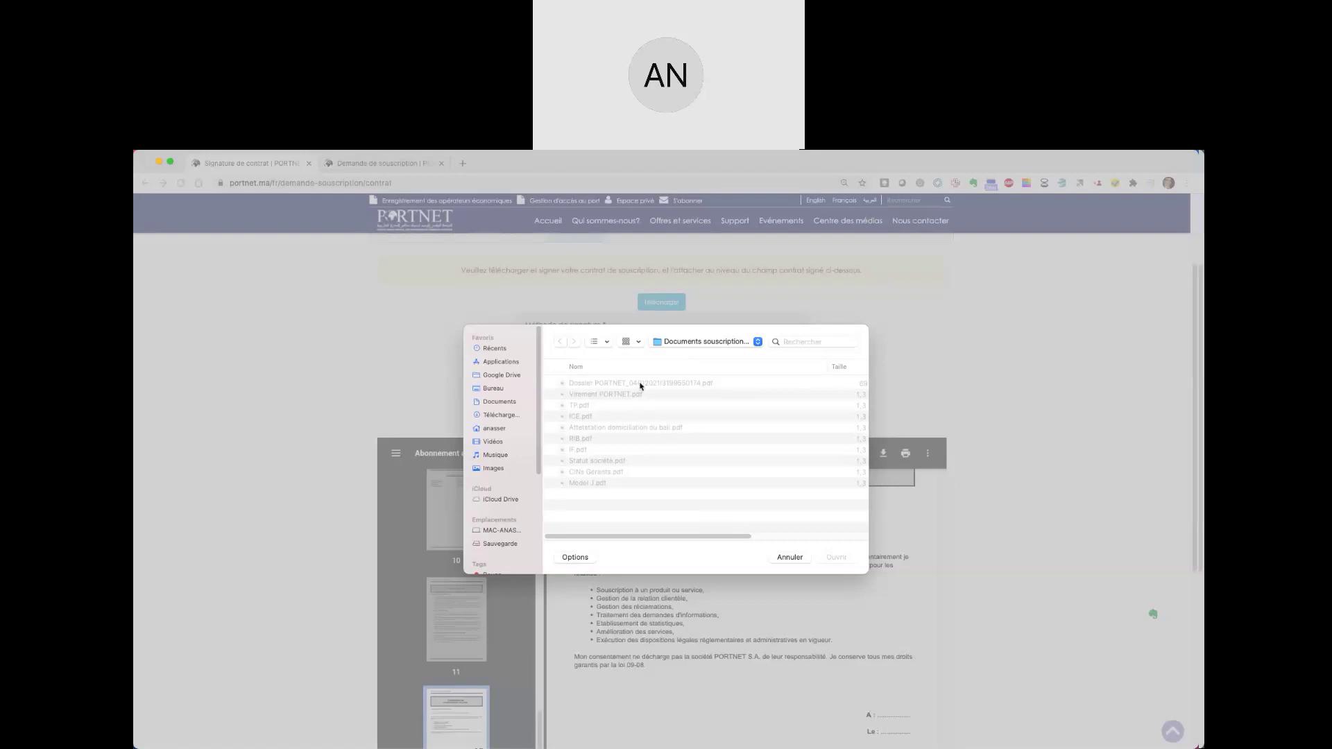
double_click(638, 382)
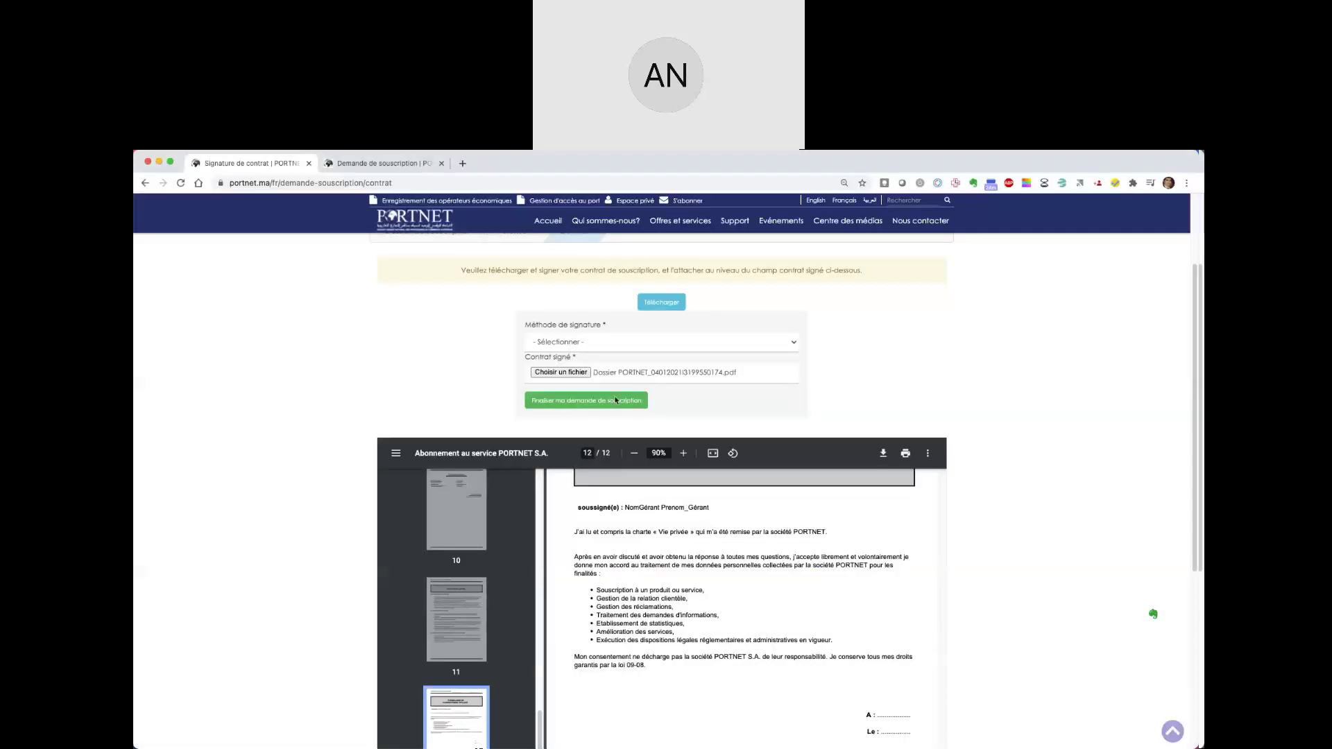
left_click(616, 401)
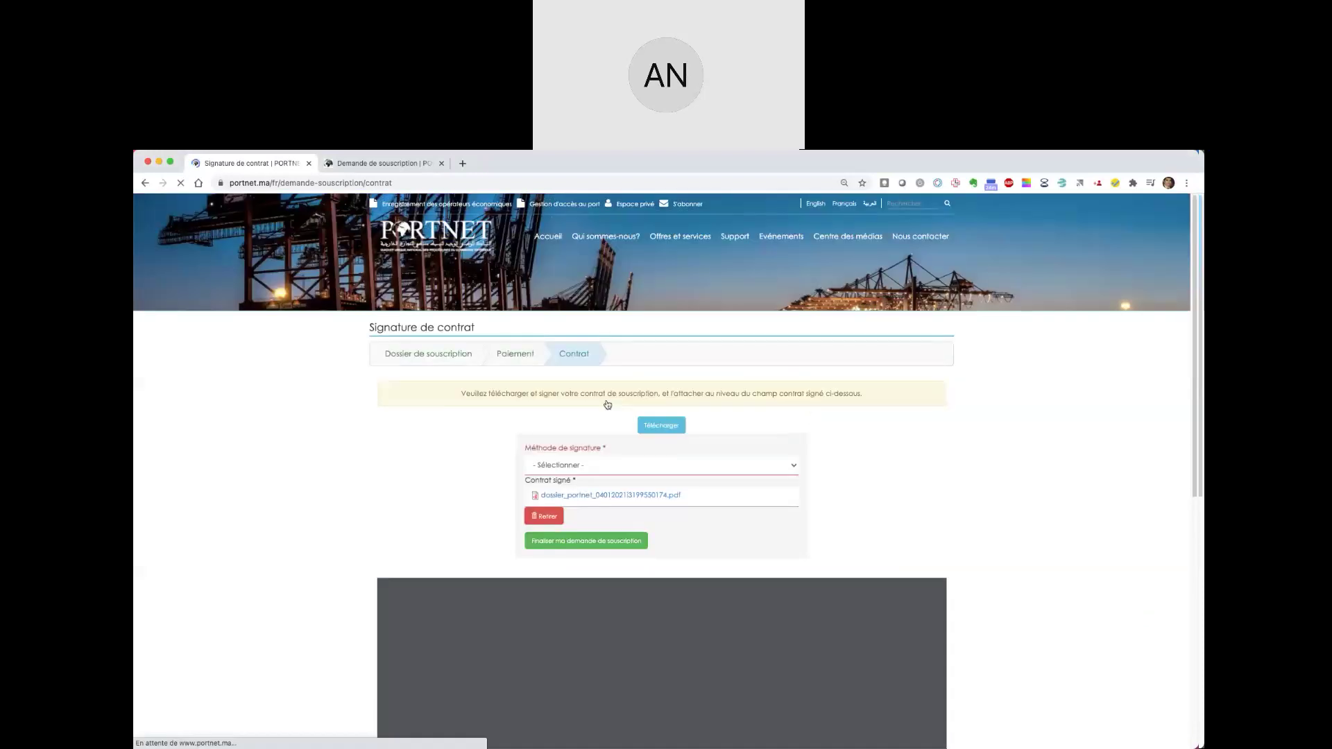
- Set Méthode de signature to Signature manuelle and finalize the subscription request
left_click(633, 473)
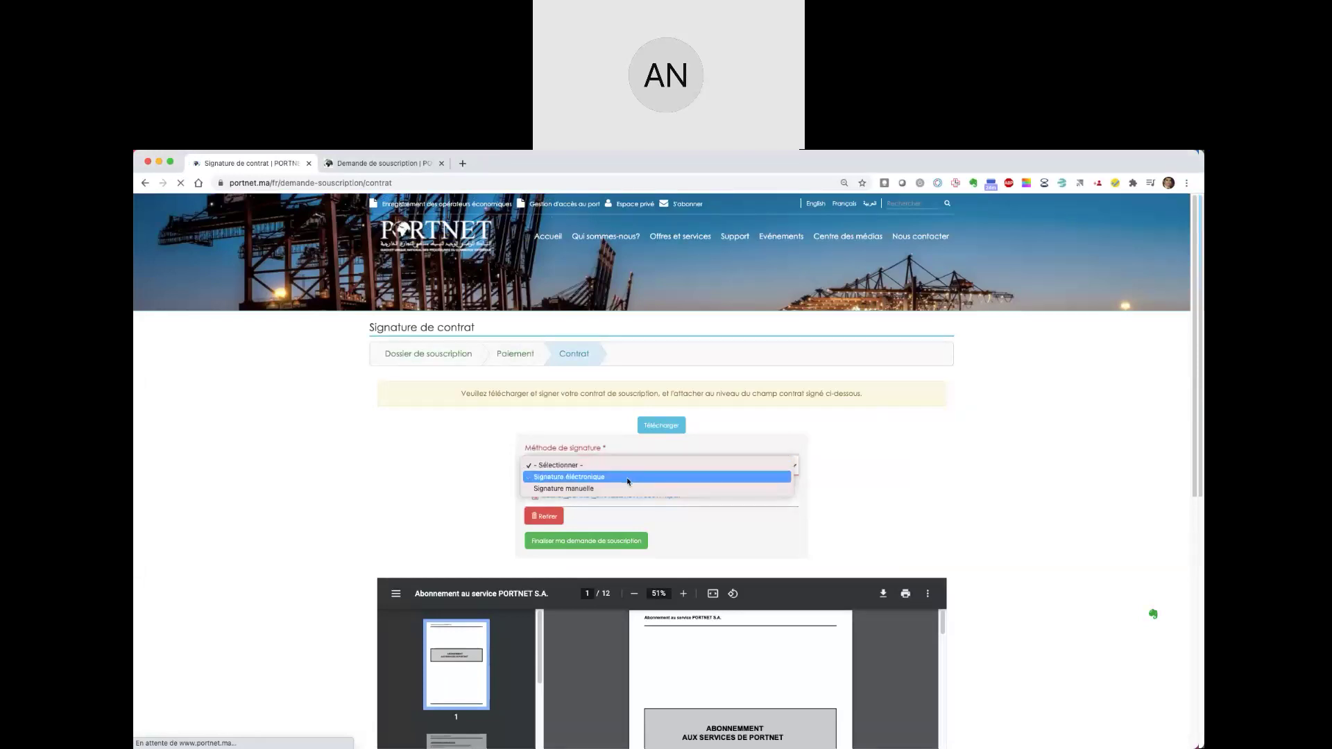
left_click(627, 488)
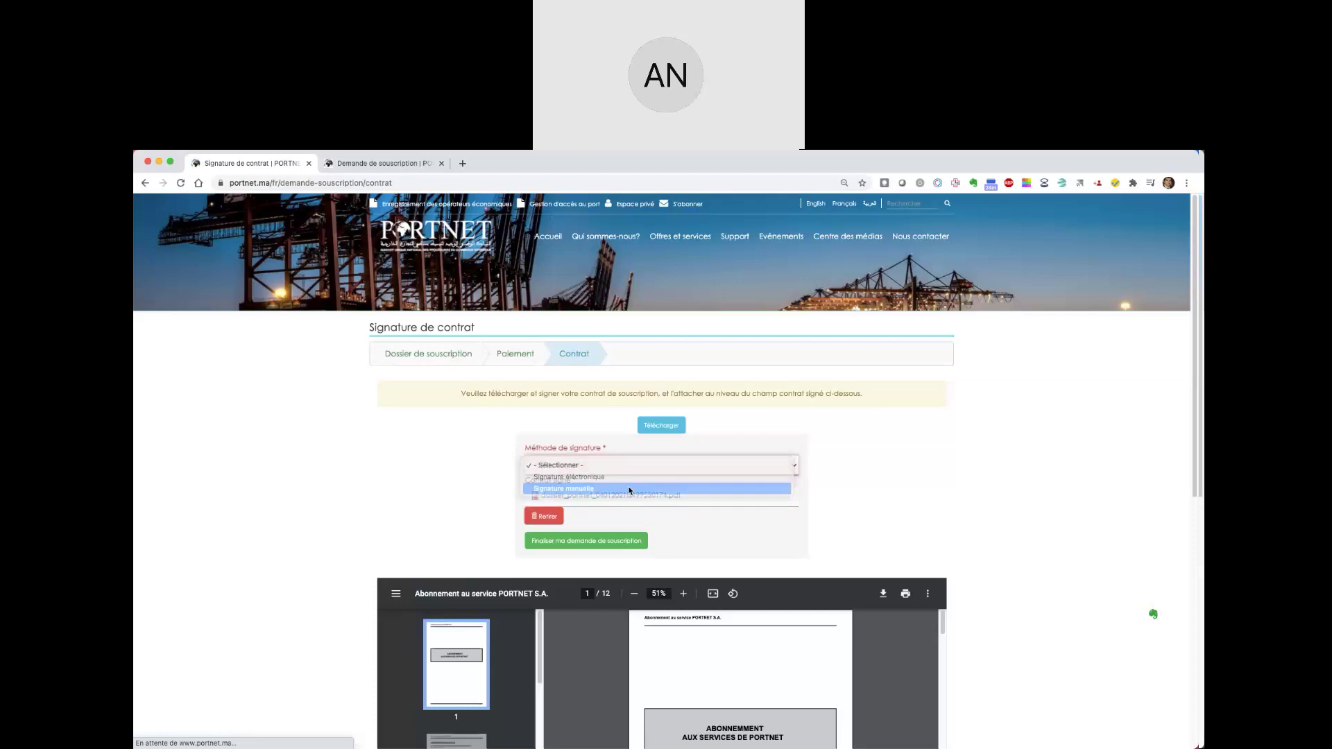
scroll(810, 484, "down", 2)
left_click(580, 467)
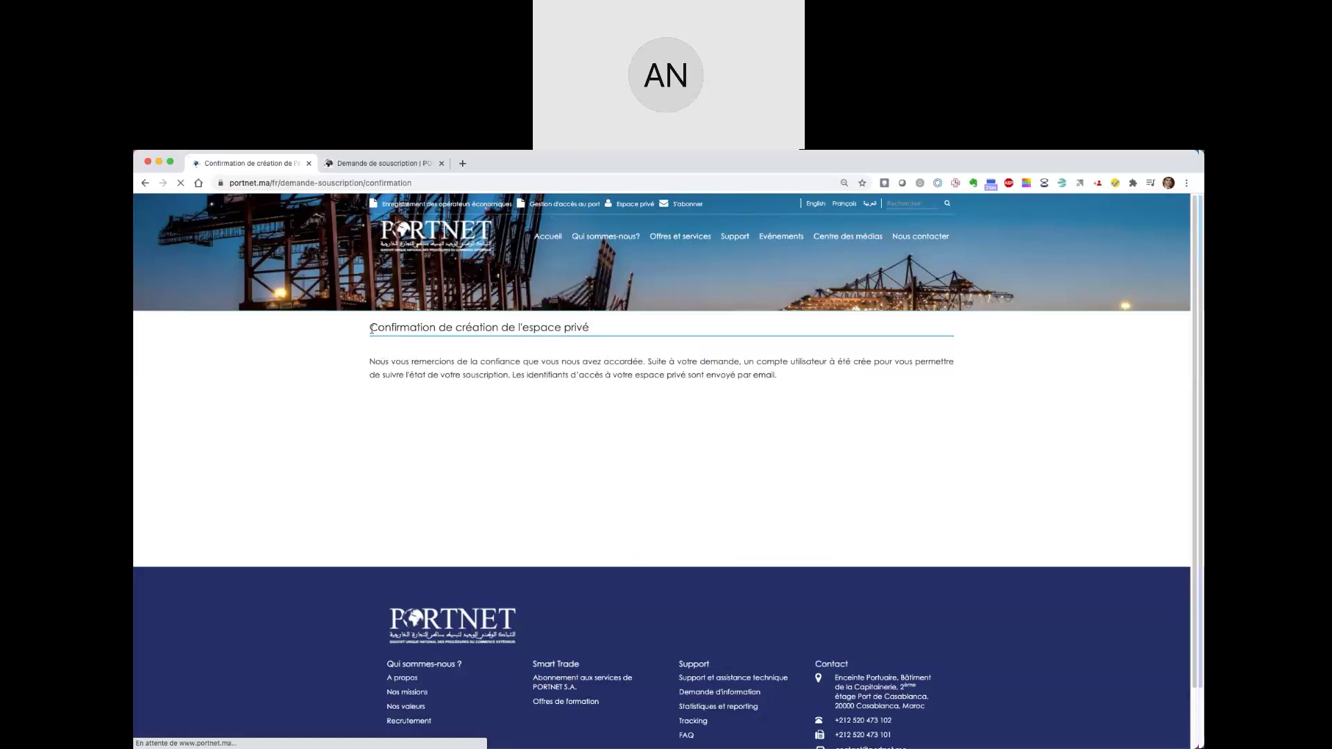
- Go from the confirmation page to the Espace privé login page
left_click_drag(369, 328, 409, 331)
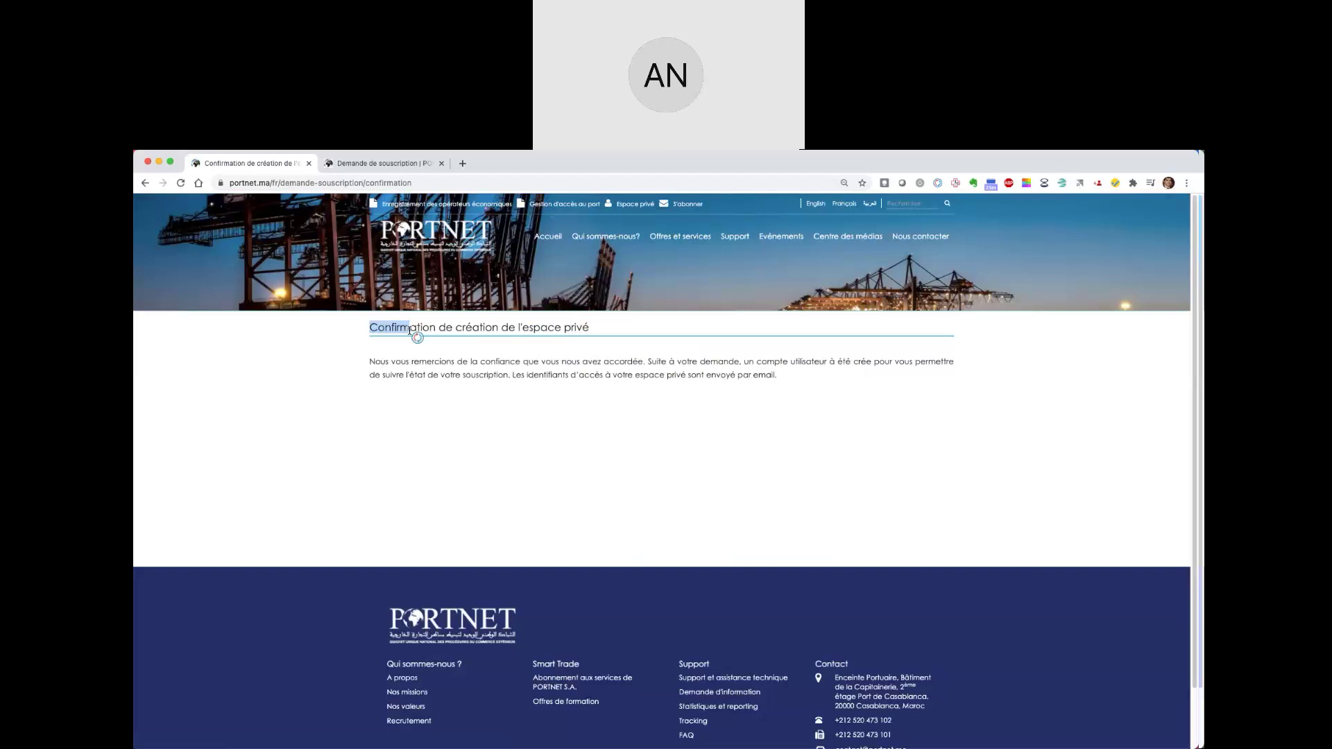
left_click(472, 373)
left_click(634, 206)
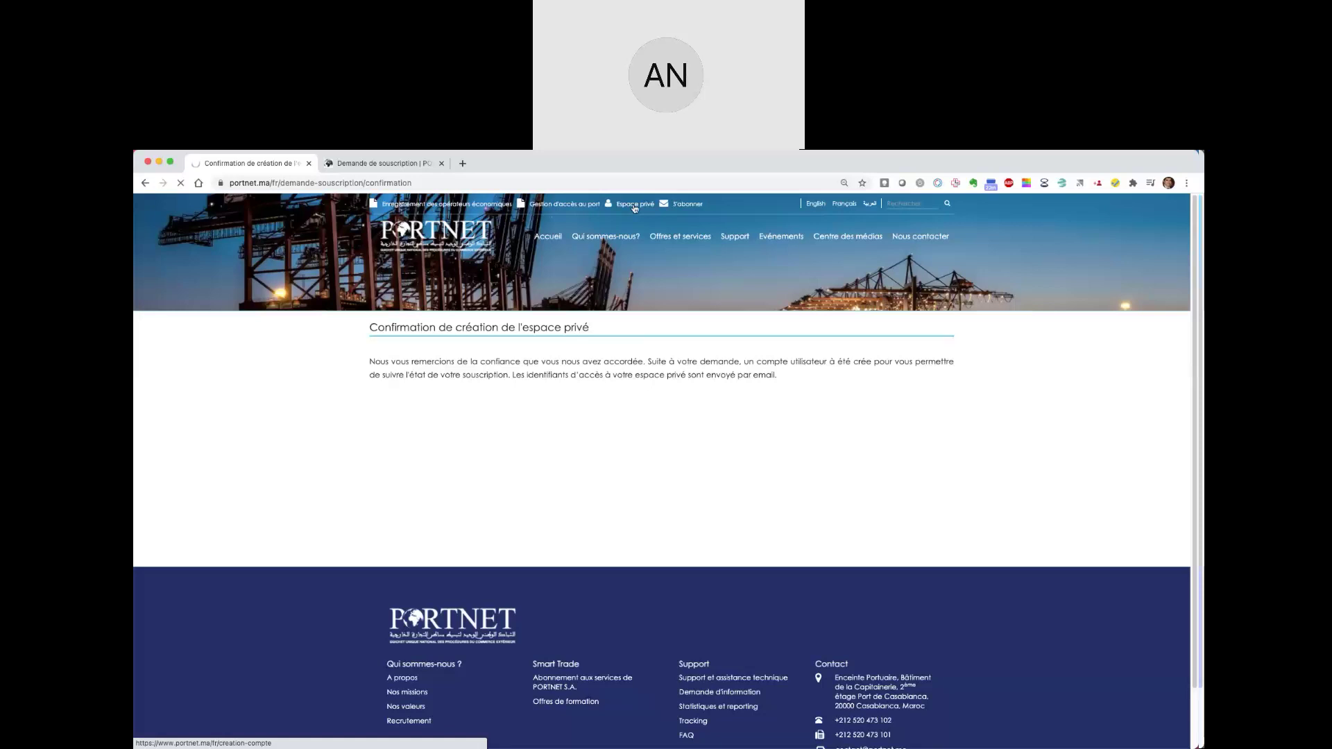
left_click(633, 206)
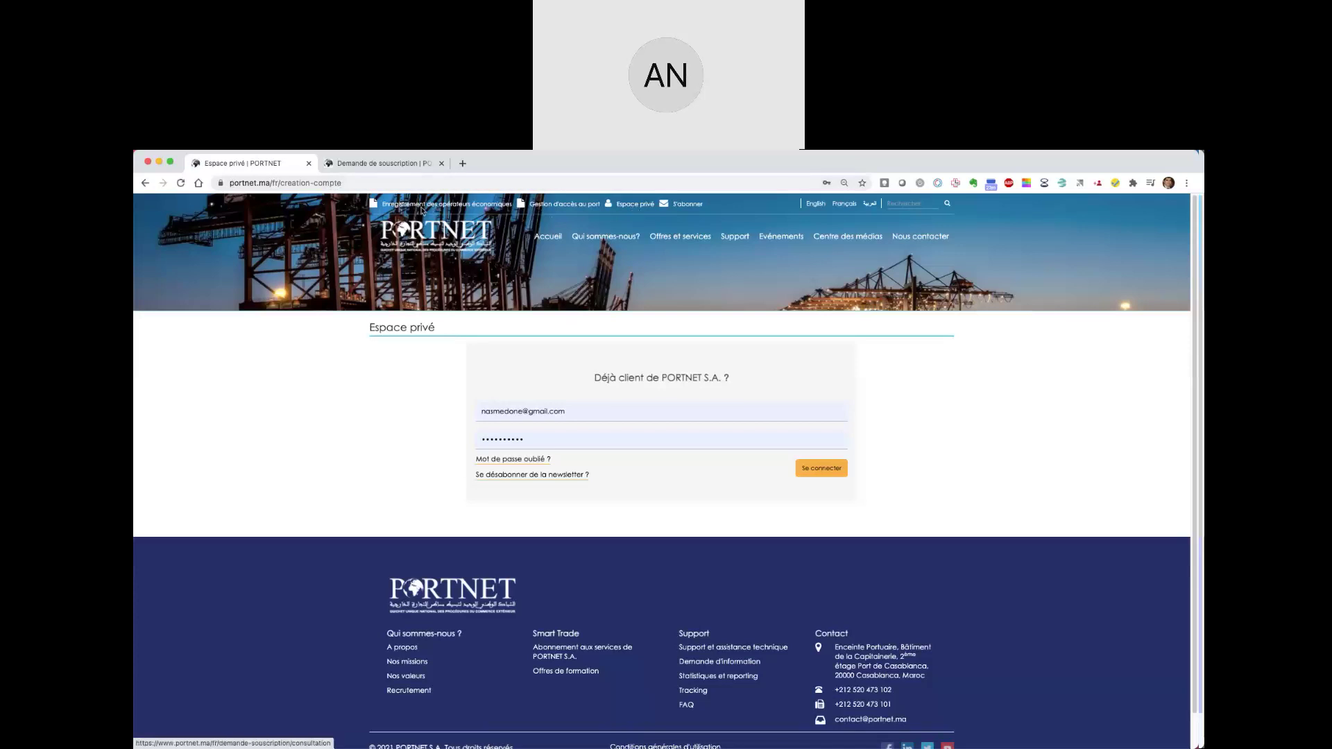
- Reload the login page and replace the e-mail with another saved account from autofill
left_click(638, 210)
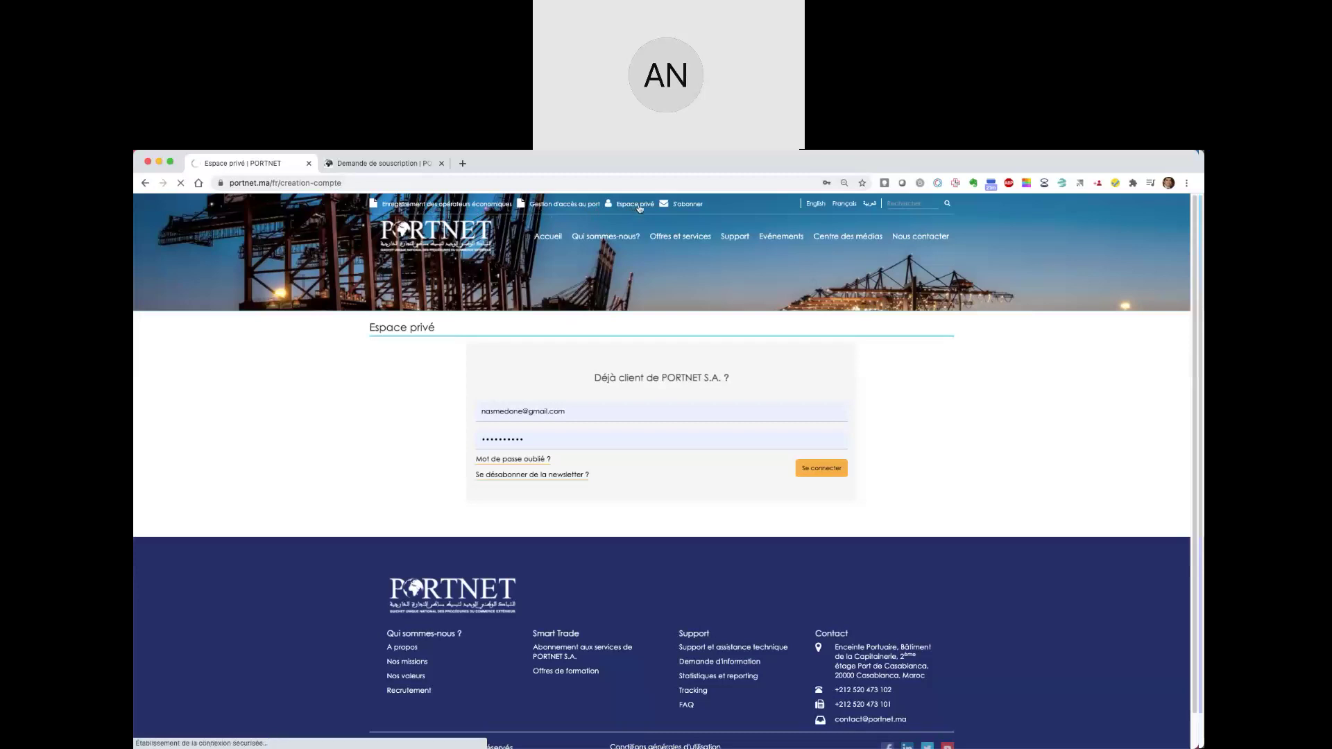
triple_click(597, 417)
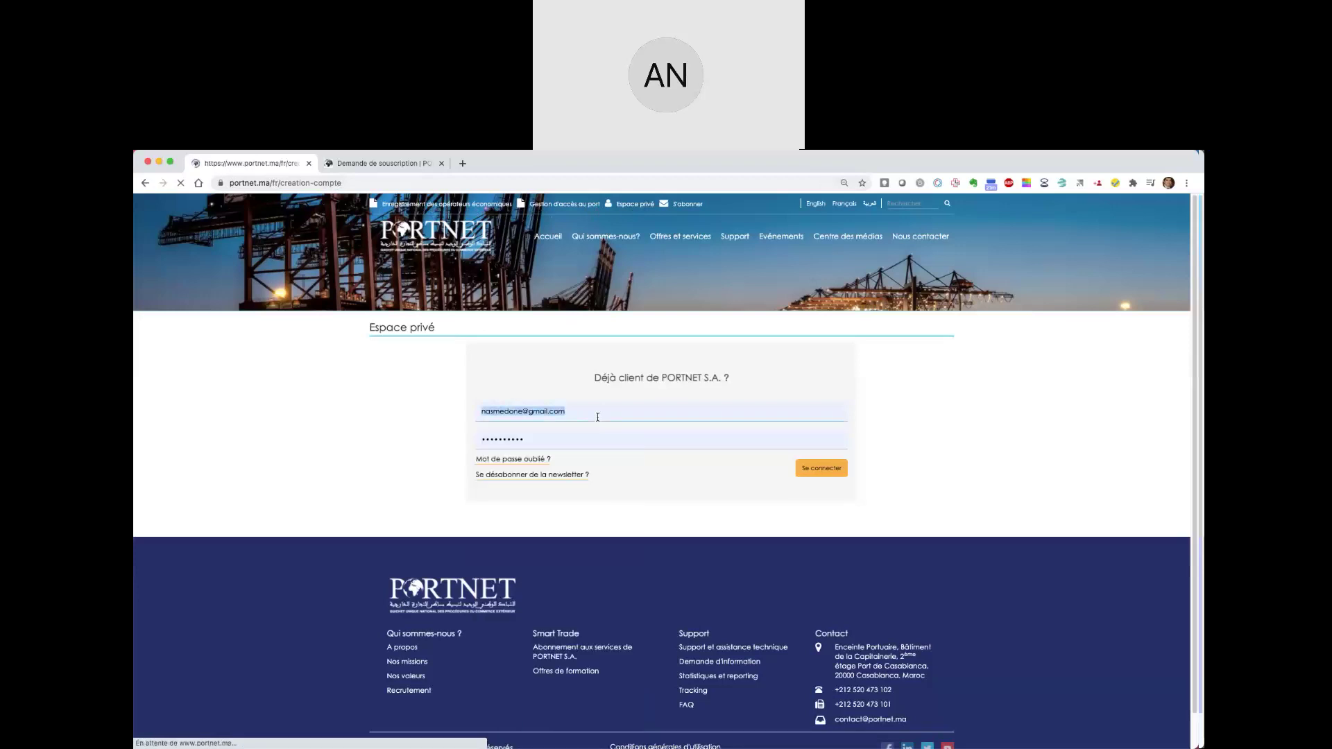
left_click(597, 417)
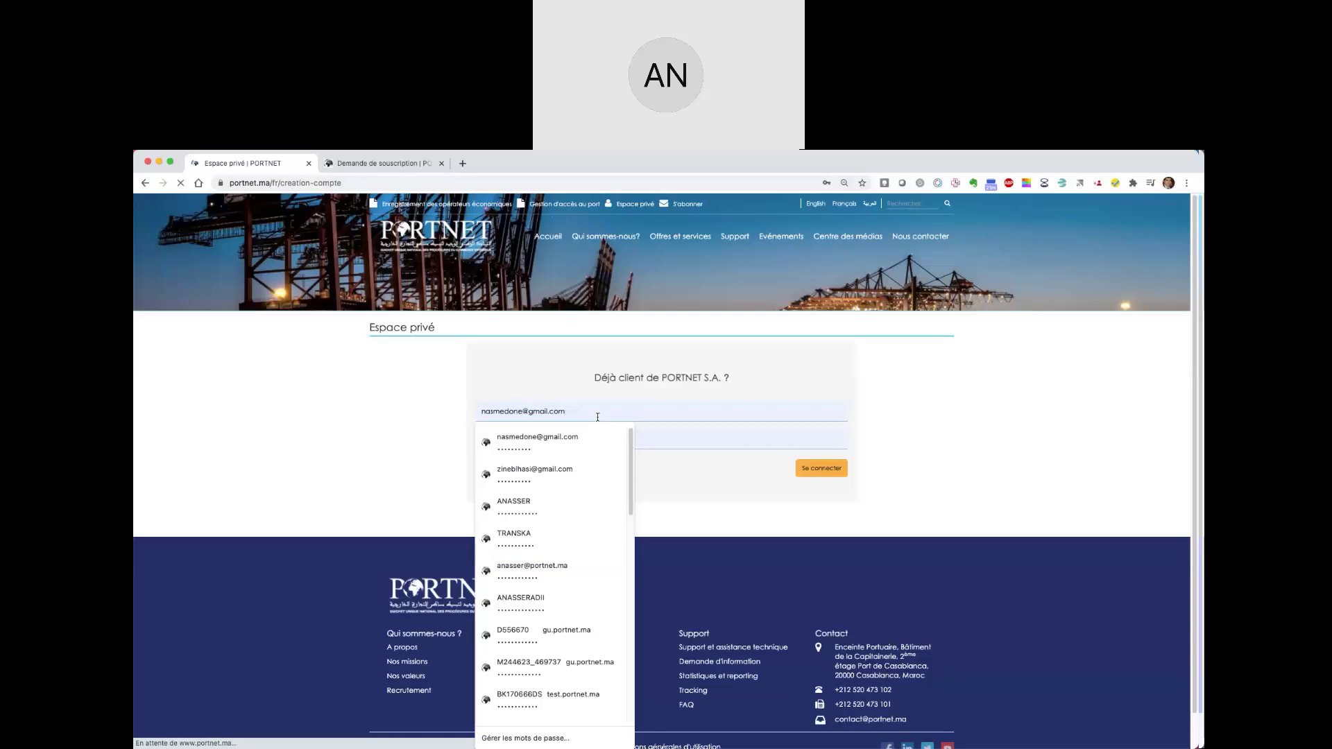
triple_click(598, 417)
left_click(570, 441)
- Retype that account's password and sign in to the private space
left_click(570, 441)
type("••••••")
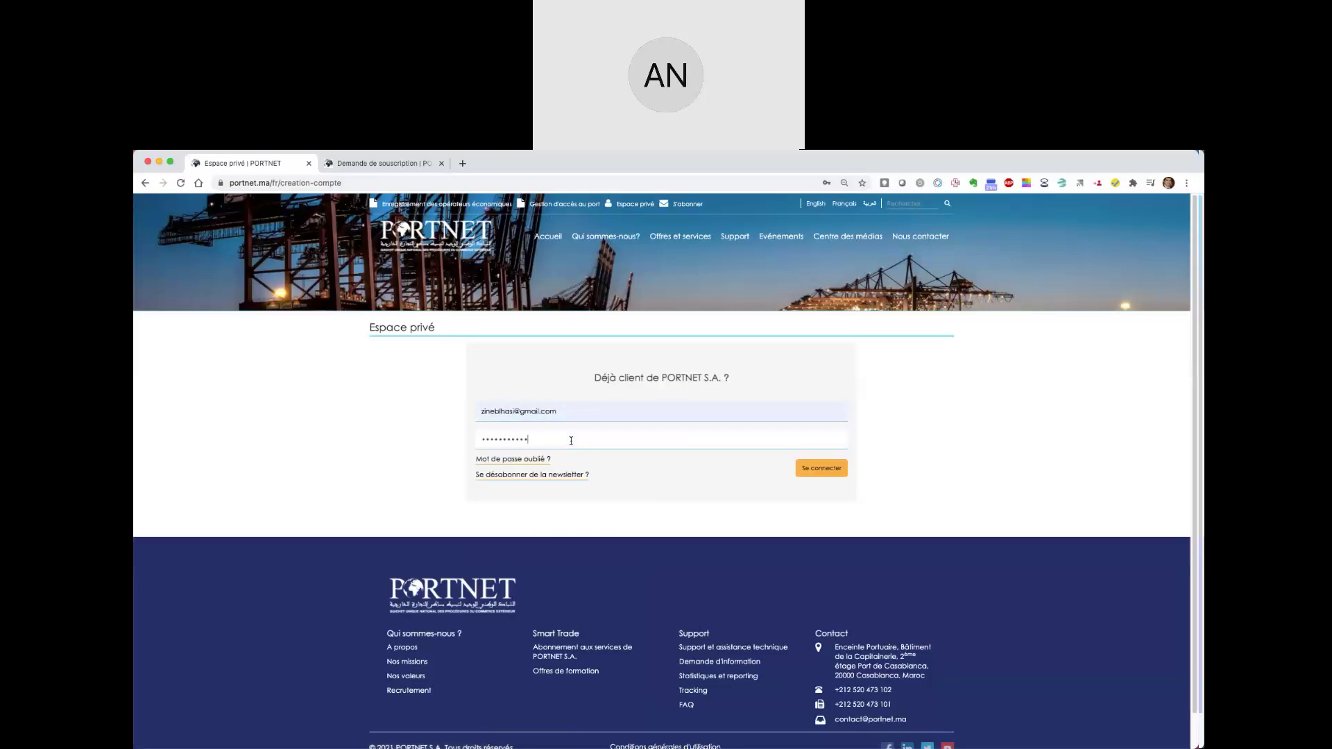
type("••")
key("super+a")
type("••••••••••••")
left_click(811, 469)
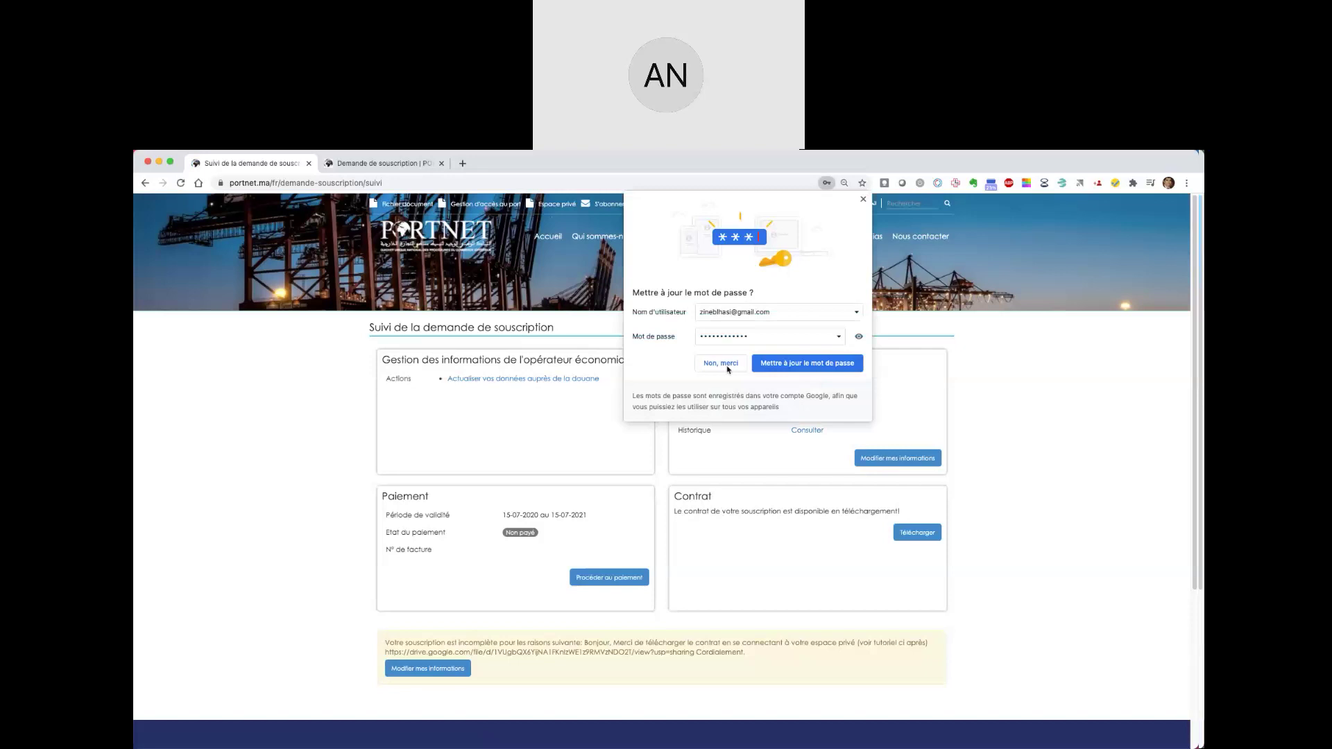
- Dismiss Chrome's password-update prompt and inspect the dossier Code and INCOMPLETE status values
left_click(863, 199)
double_click(797, 396)
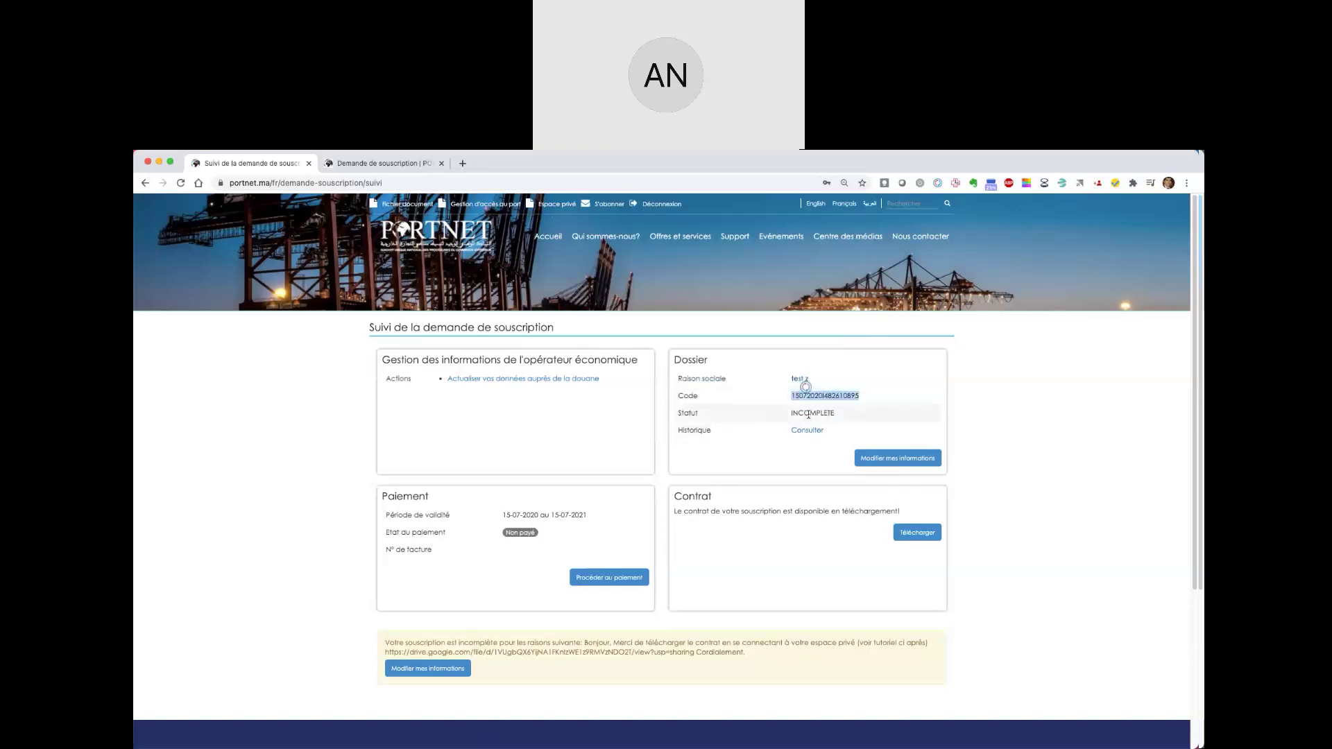
double_click(808, 414)
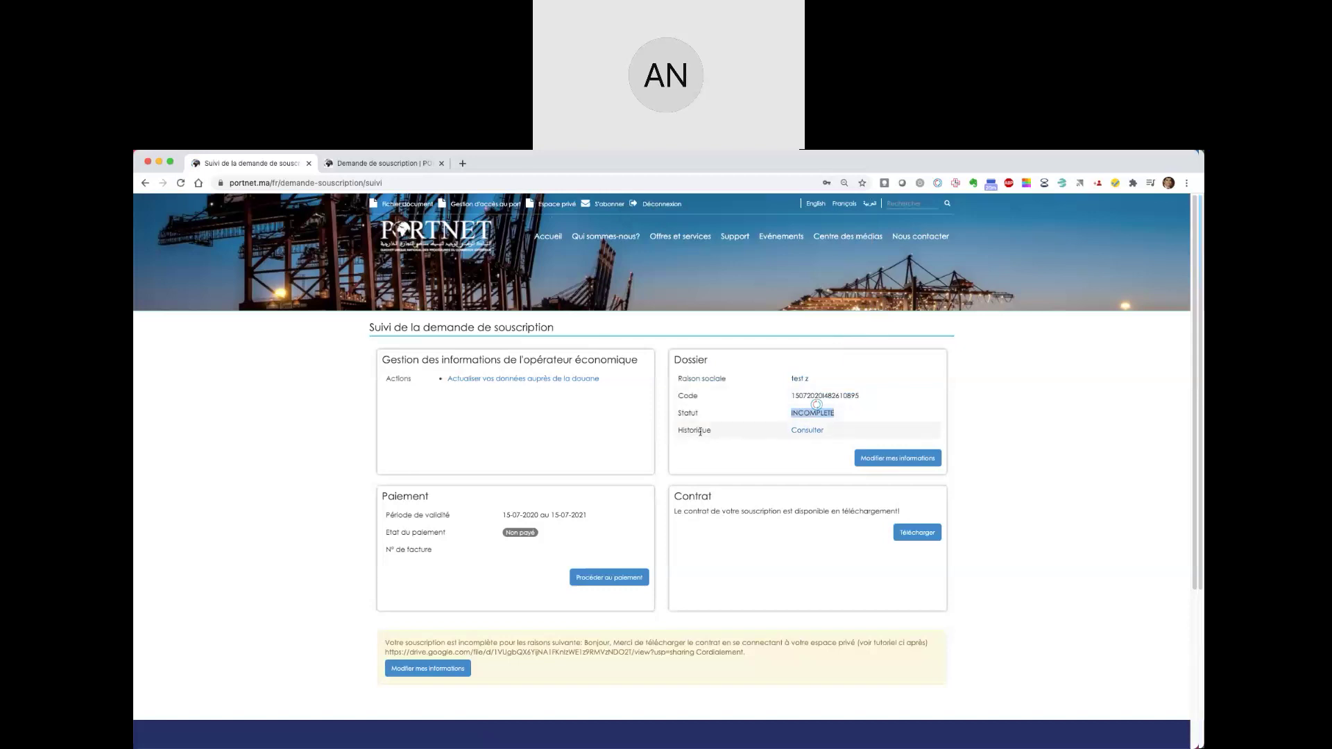
left_click(777, 437)
left_click(799, 430)
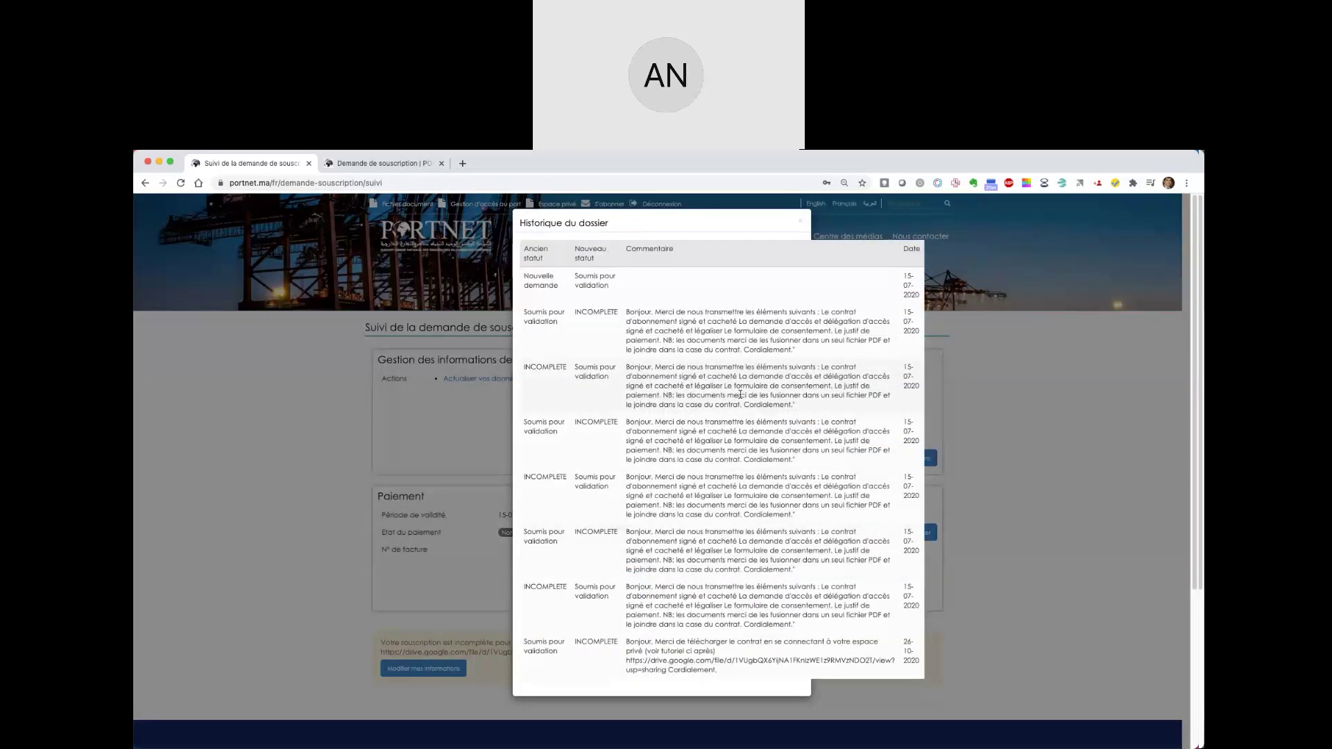
scroll(740, 394, "down", 2)
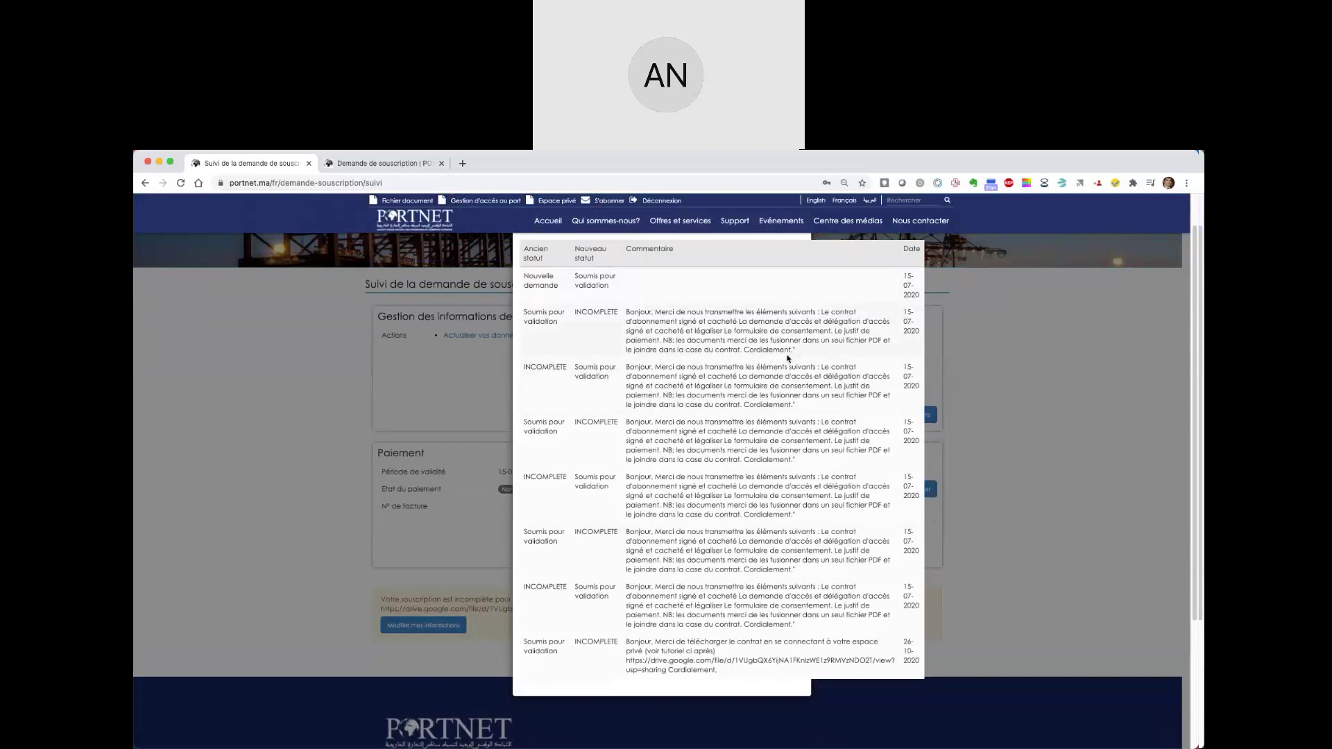
left_click(967, 522)
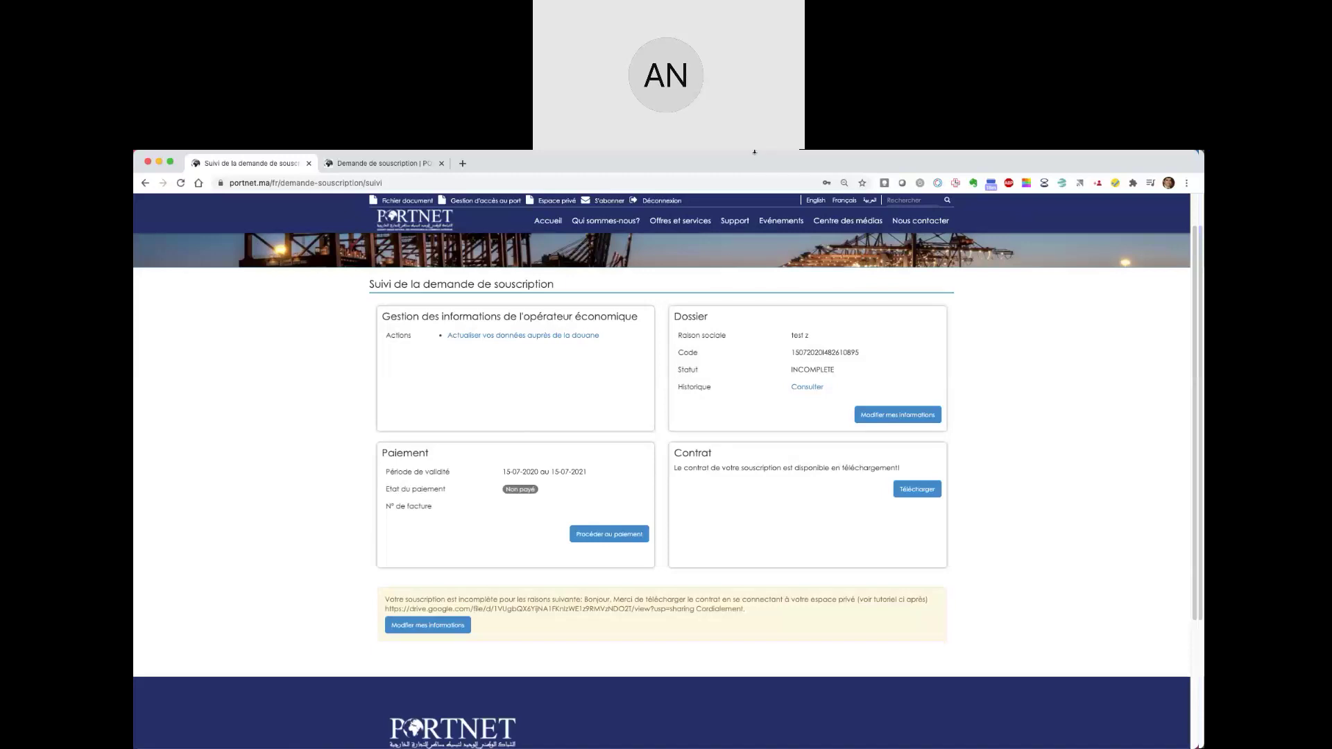
mouse_move(731, 159)
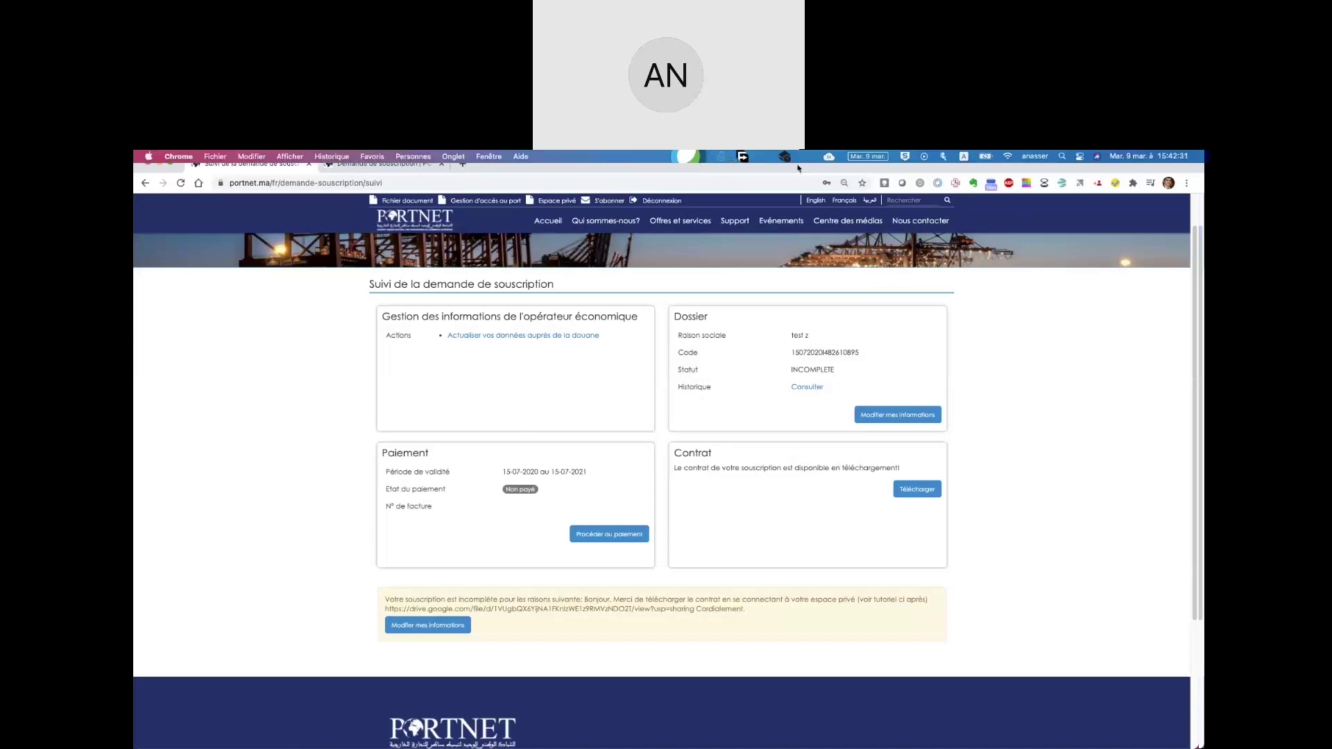